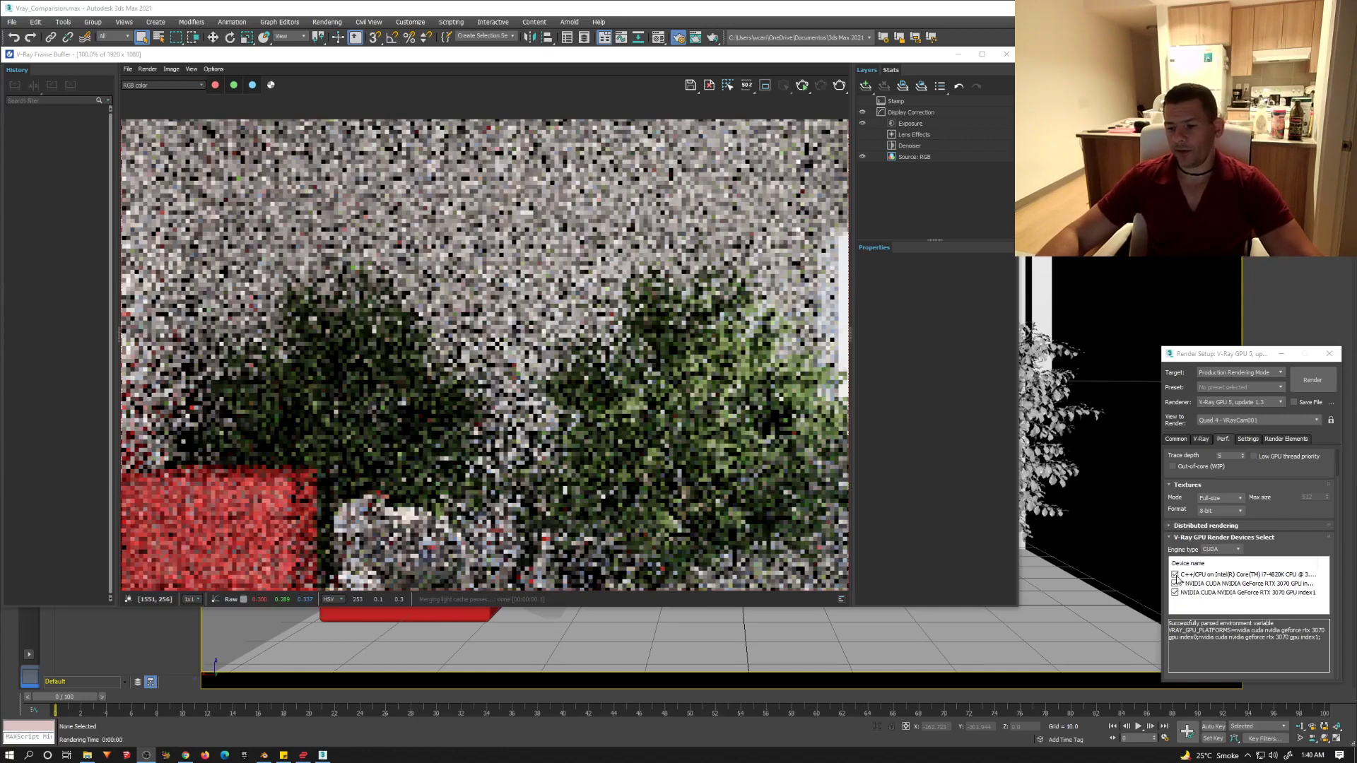
Step: Toggle a V-Ray GPU render device in the Perf. tab and move the frame buffer down to reveal the scene
left_click(1175, 583)
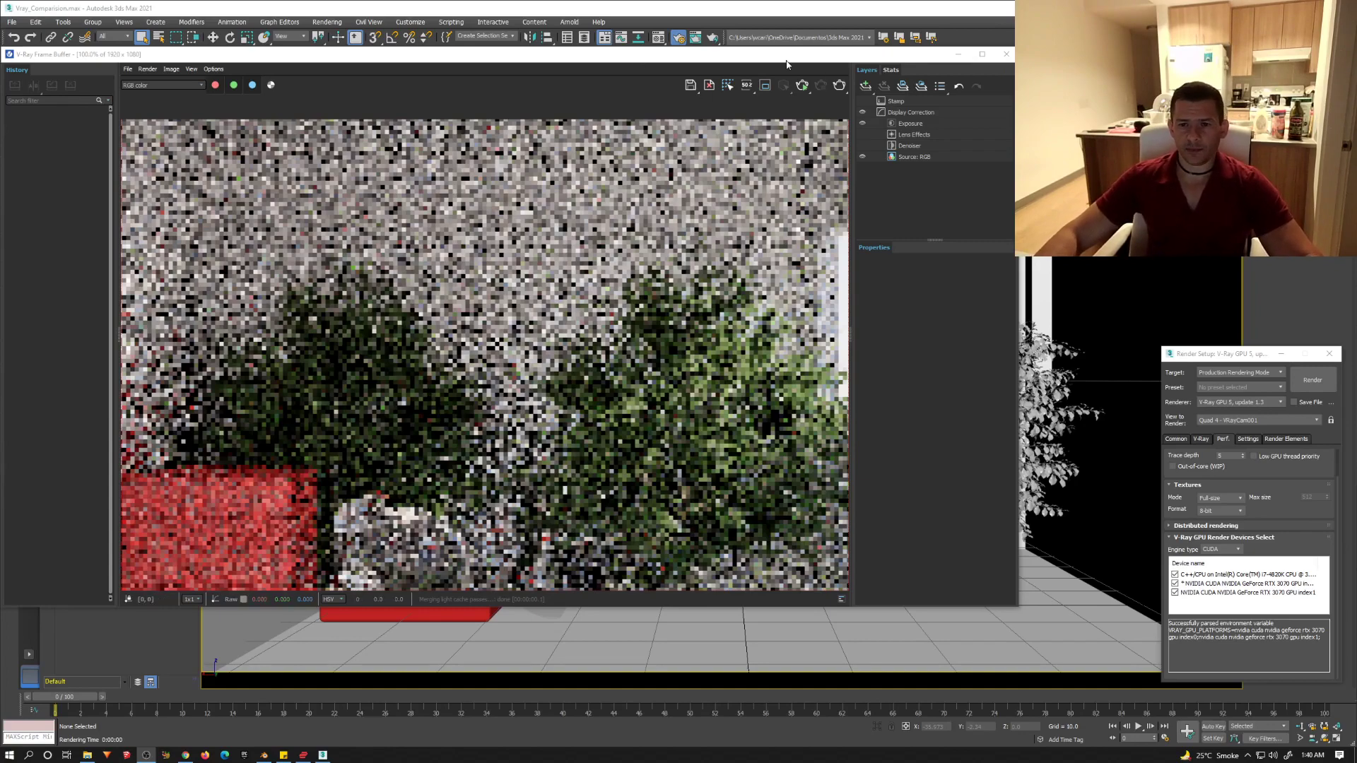
left_click_drag(787, 55, 901, 663)
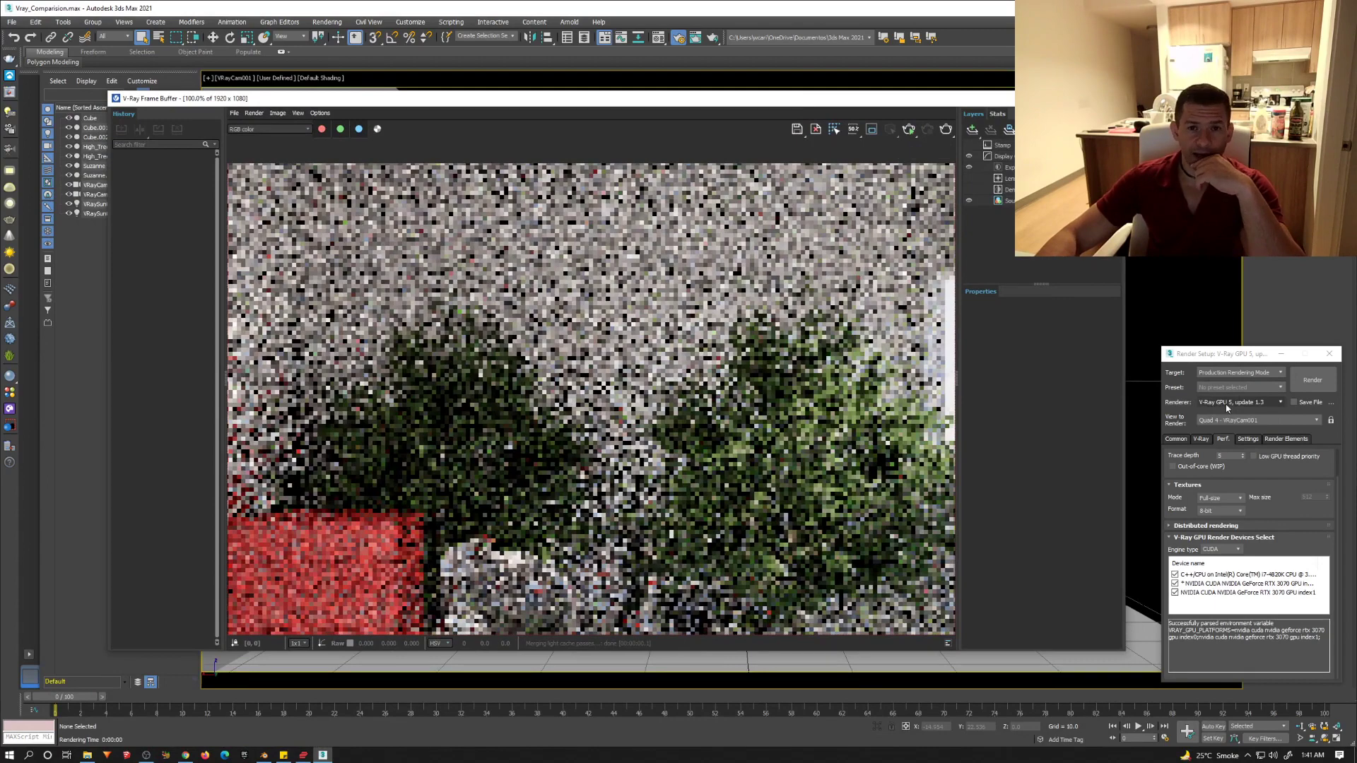
Step: Start the V-Ray GPU render from the frame buffer and let it refine into a clean image
left_click(943, 134)
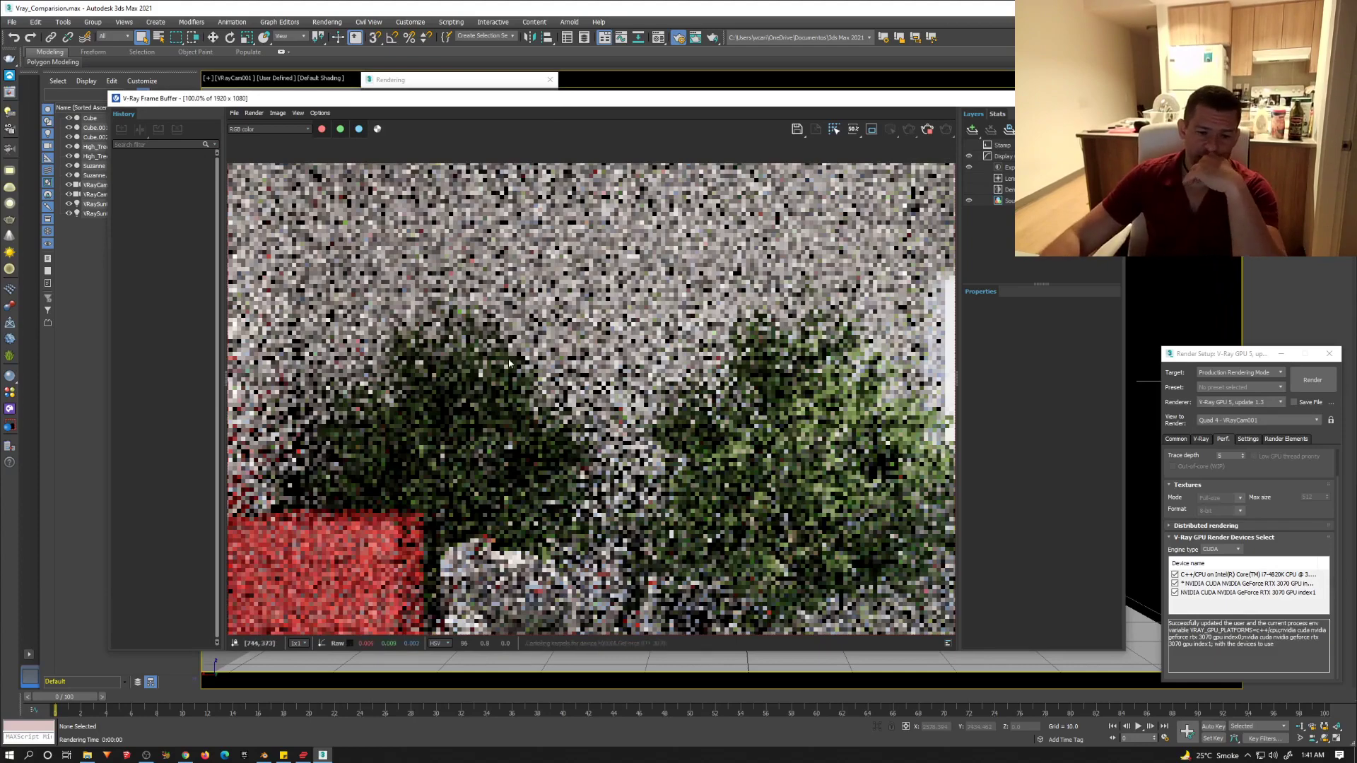
scroll(507, 363, "down", 2)
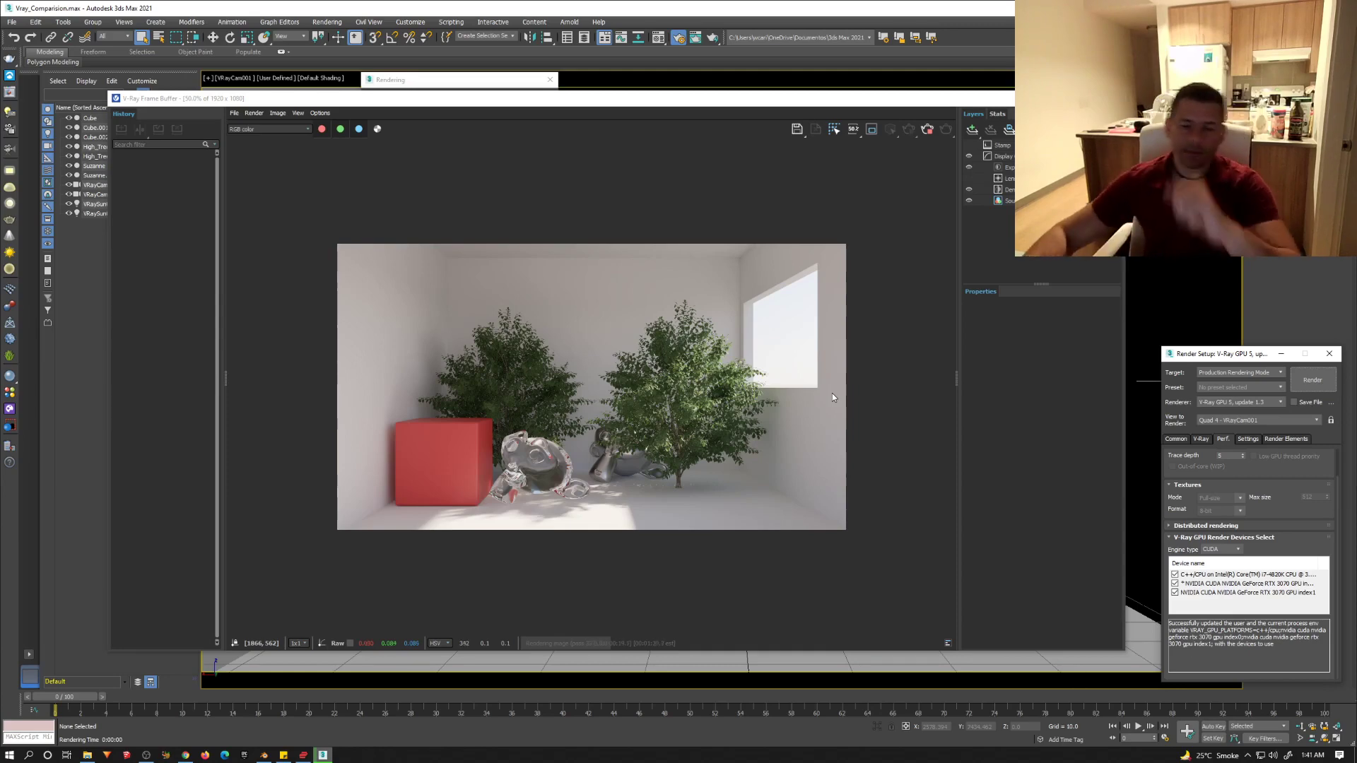
double_click(399, 443)
scroll(397, 425, "up", 2)
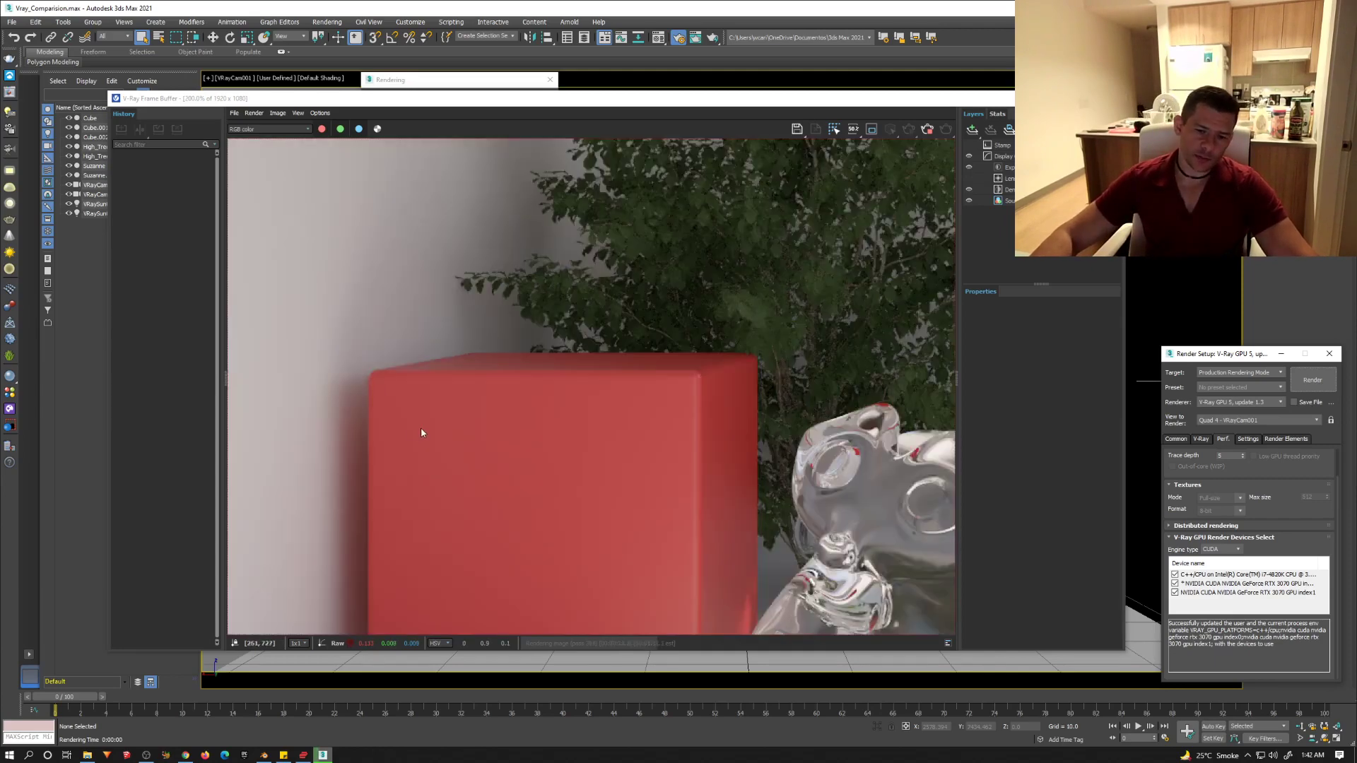
scroll(584, 452, "down", 4)
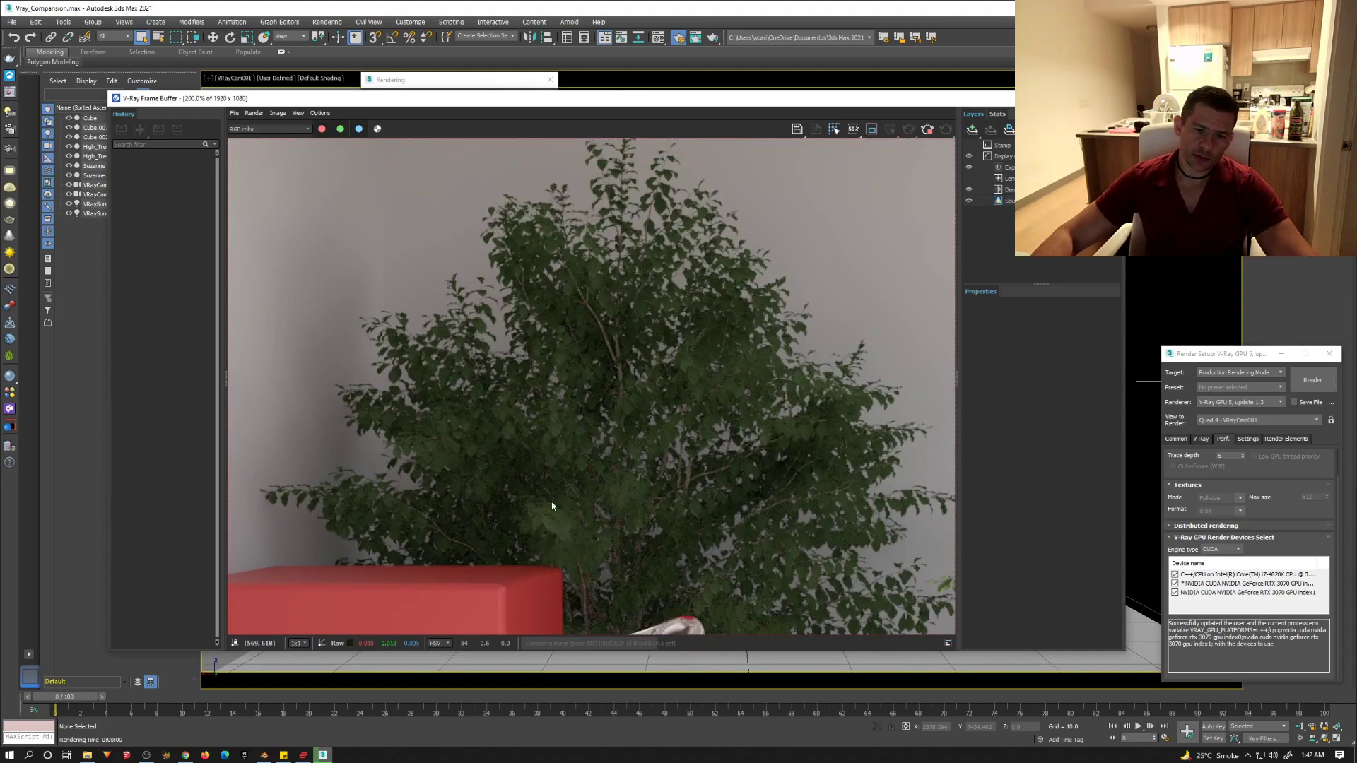
scroll(443, 265, "up", 2)
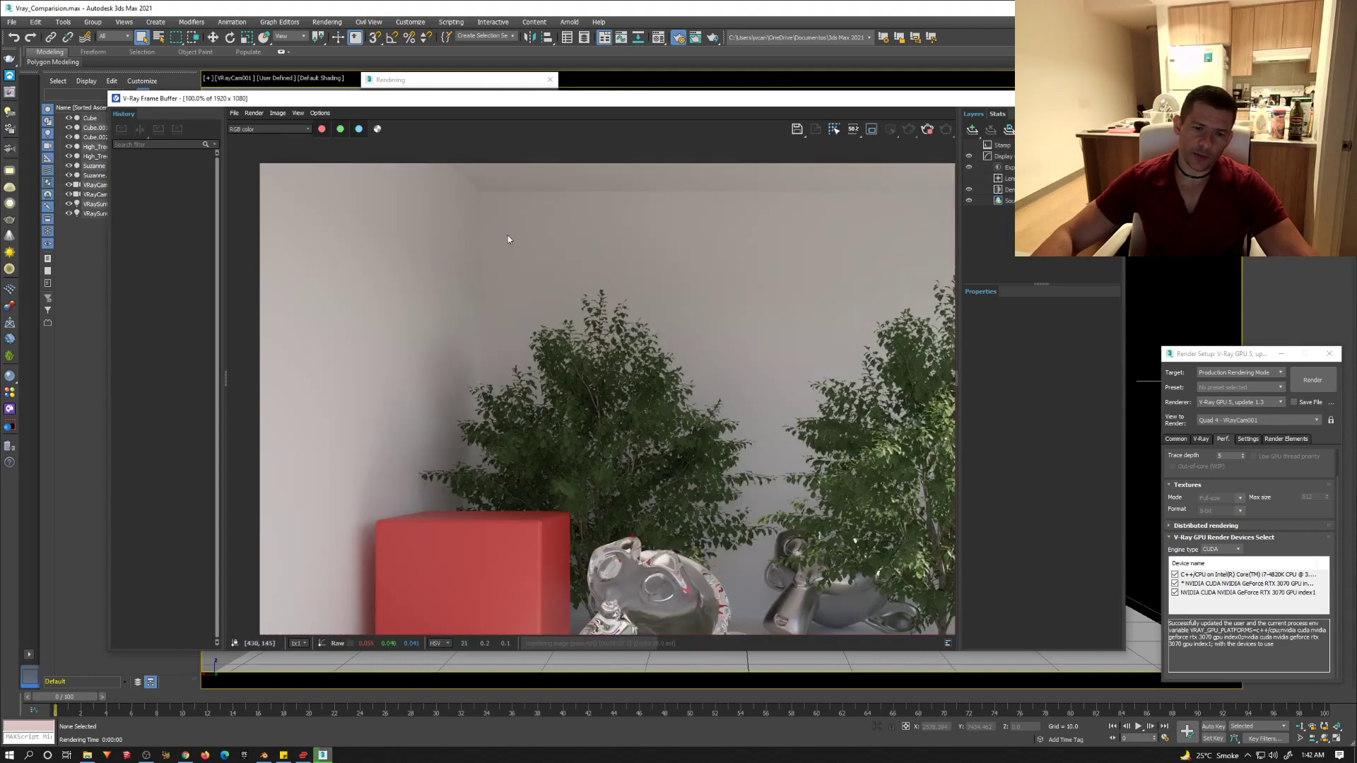
scroll(534, 224, "up", 2)
middle_click_drag(739, 351, 602, 323)
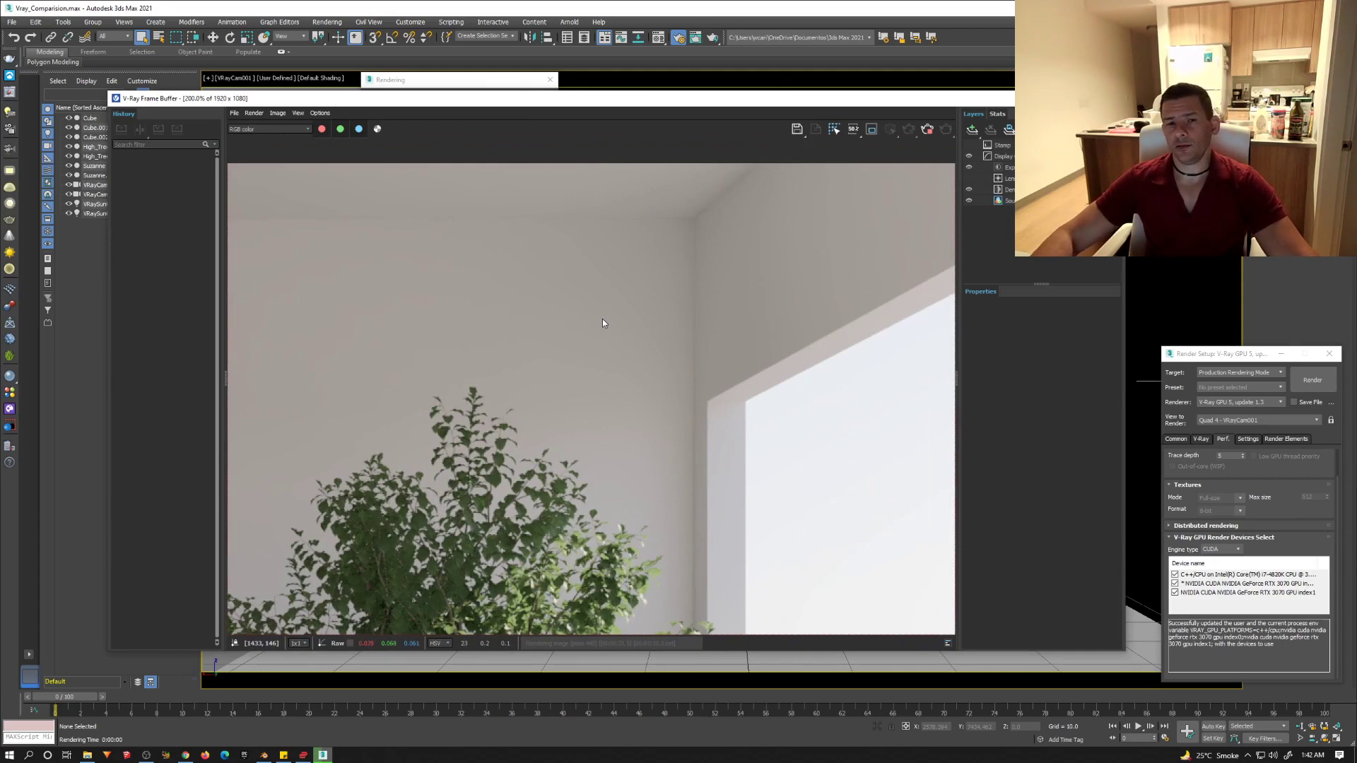
scroll(602, 323, "down", 2)
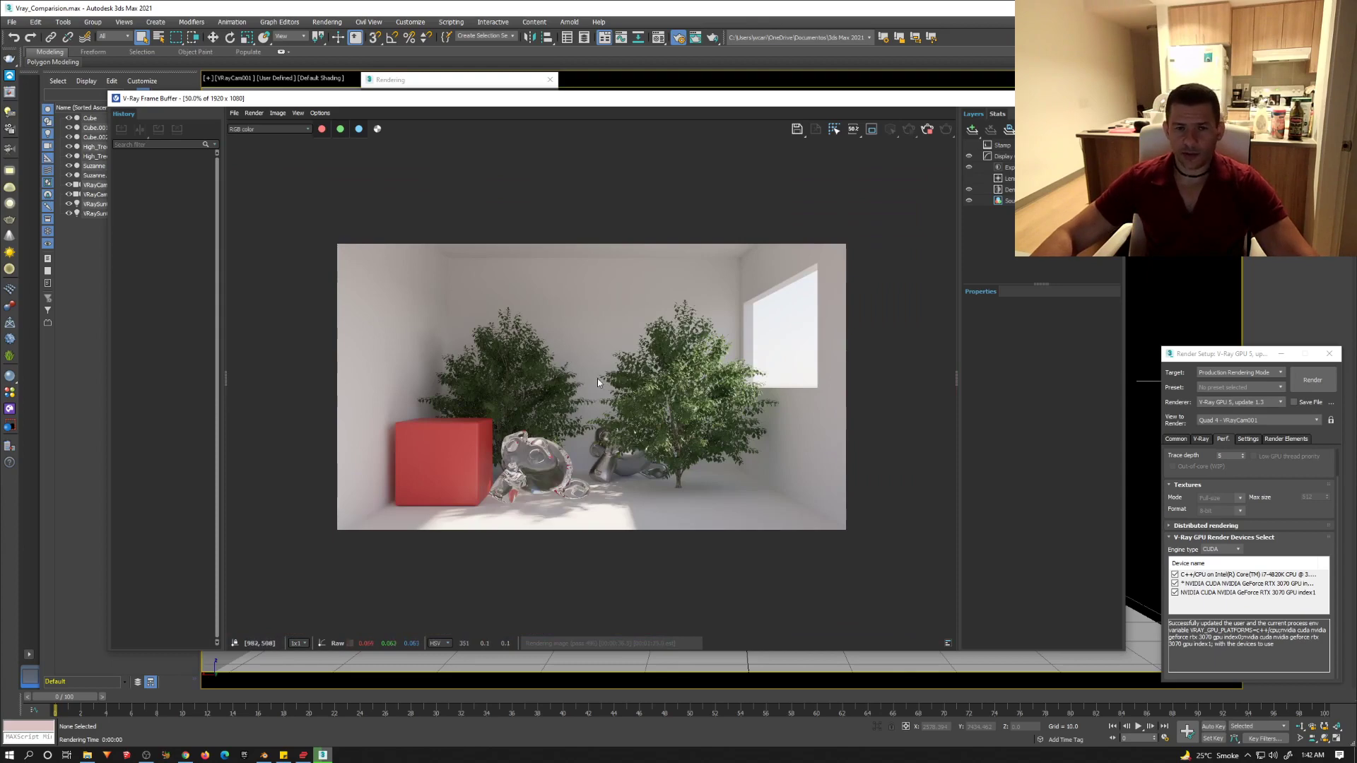
scroll(573, 418, "up", 1)
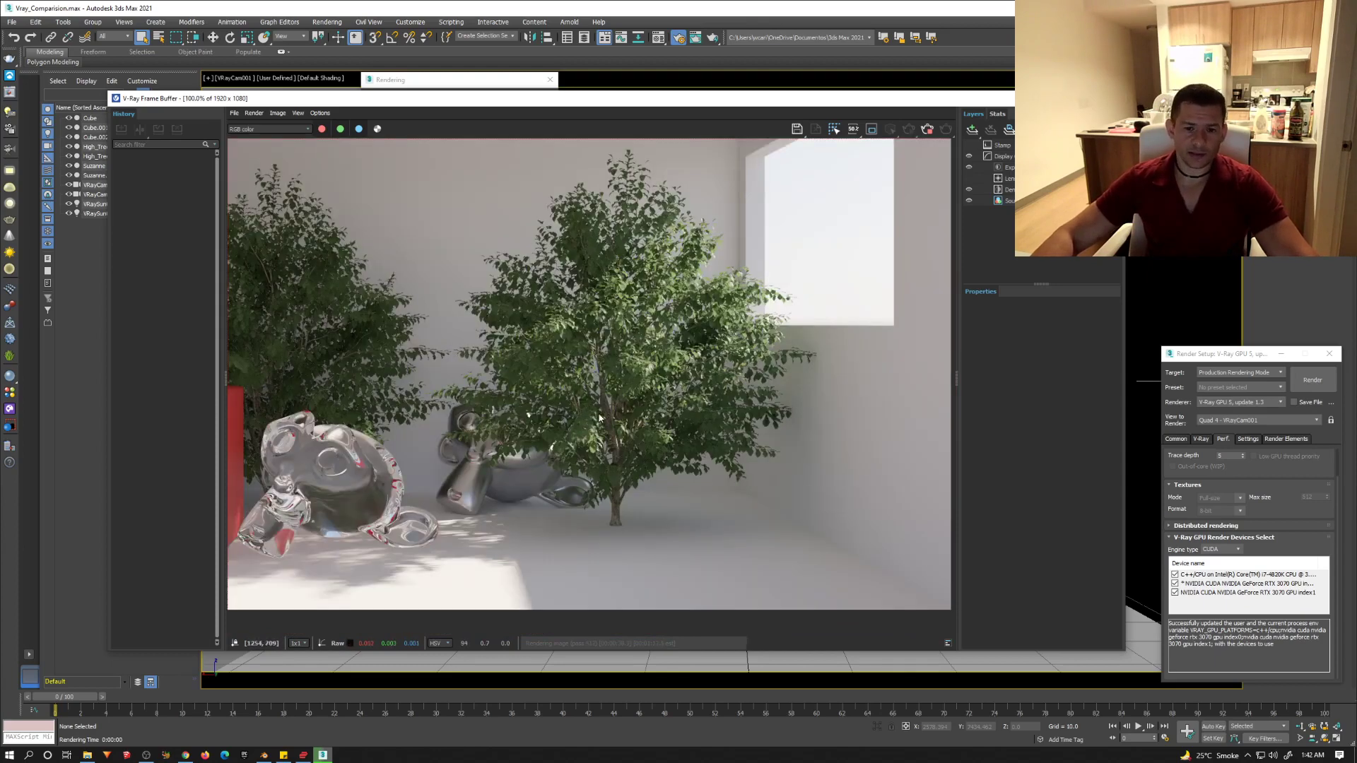
scroll(620, 451, "up", 2)
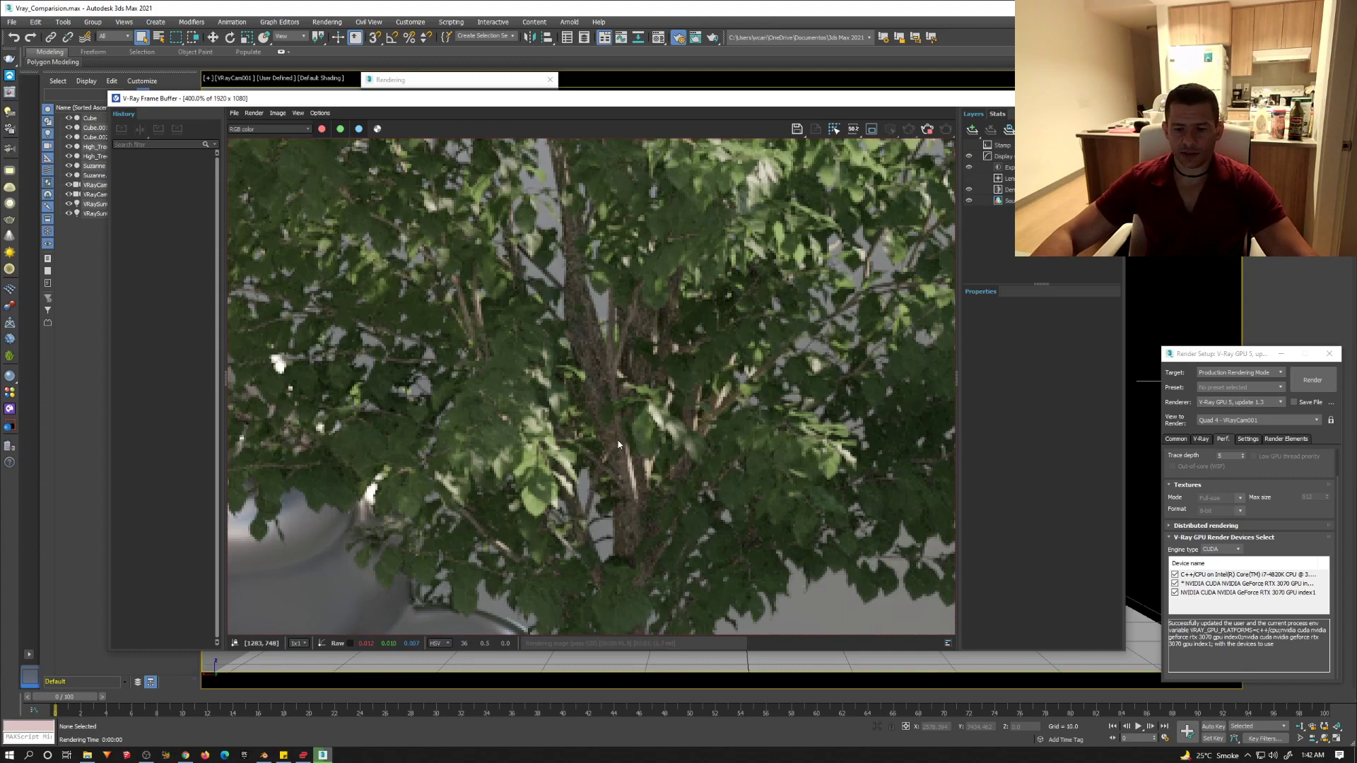
scroll(619, 443, "down", 1)
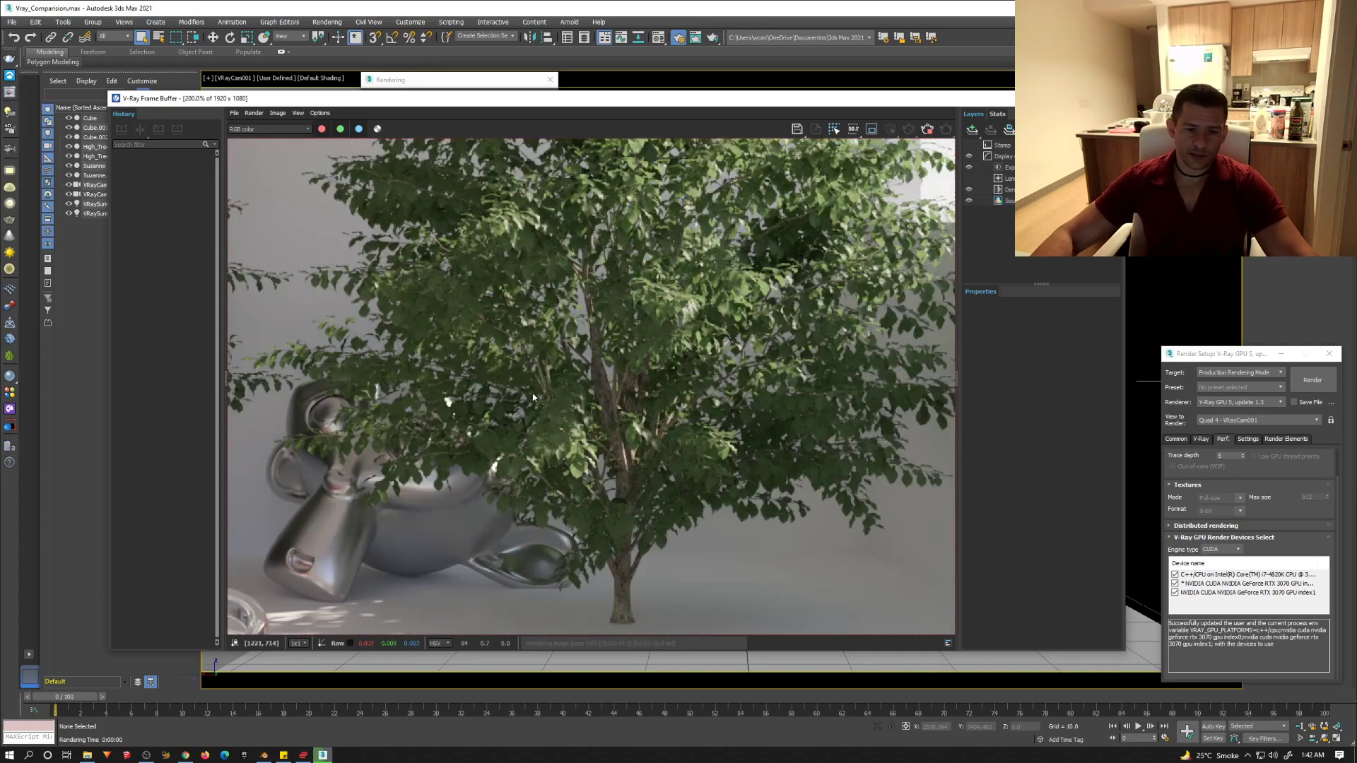
middle_click_drag(533, 397, 749, 396)
scroll(449, 282, "up", 1)
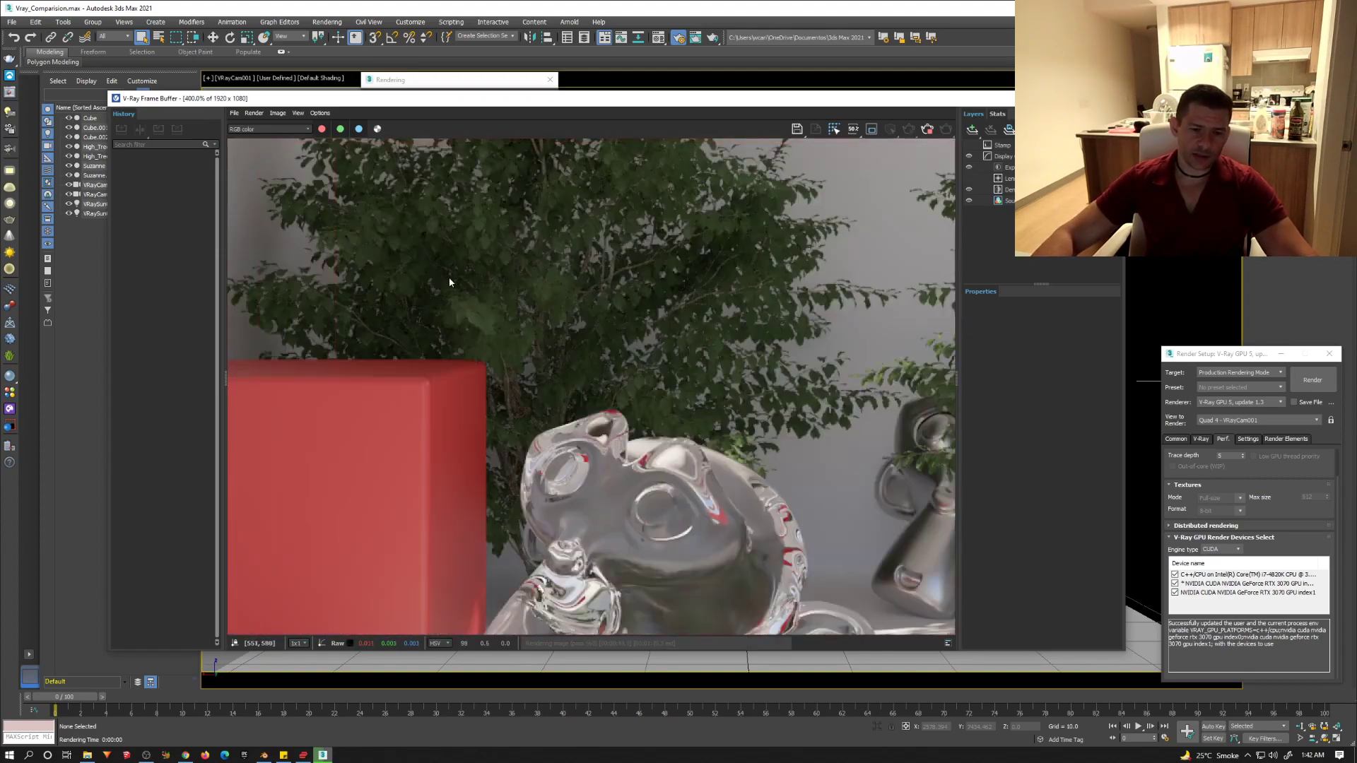
scroll(455, 278, "up", 1)
scroll(469, 300, "down", 2)
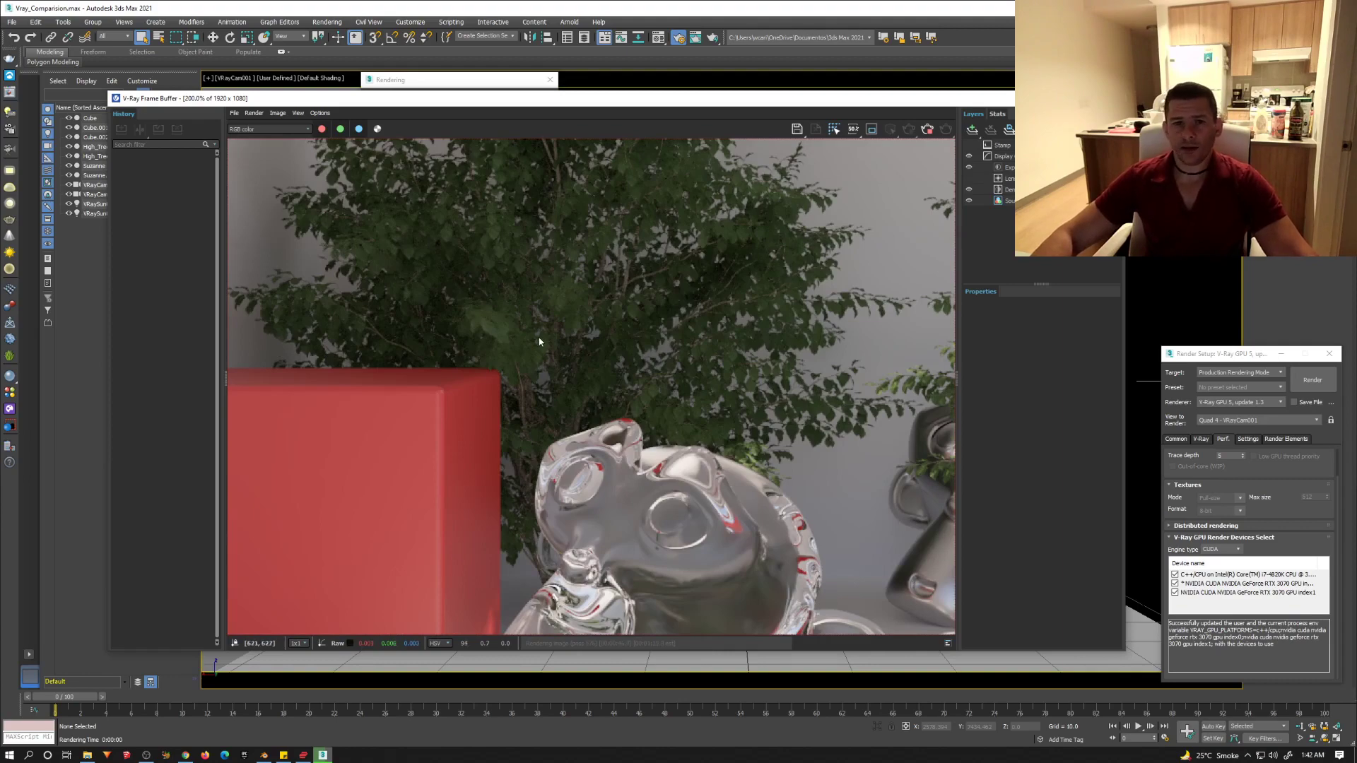
scroll(539, 342, "down", 2)
scroll(539, 521, "up", 3)
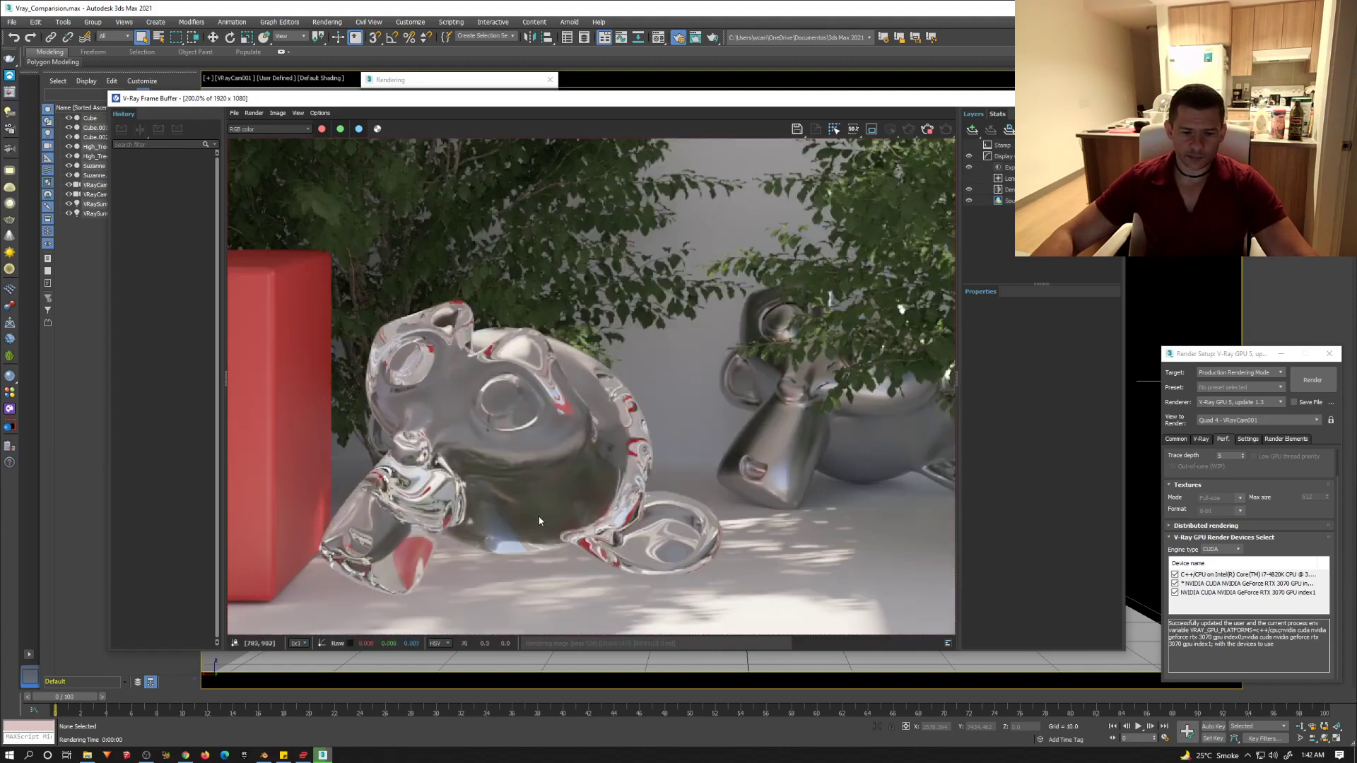
middle_click_drag(540, 564, 618, 489)
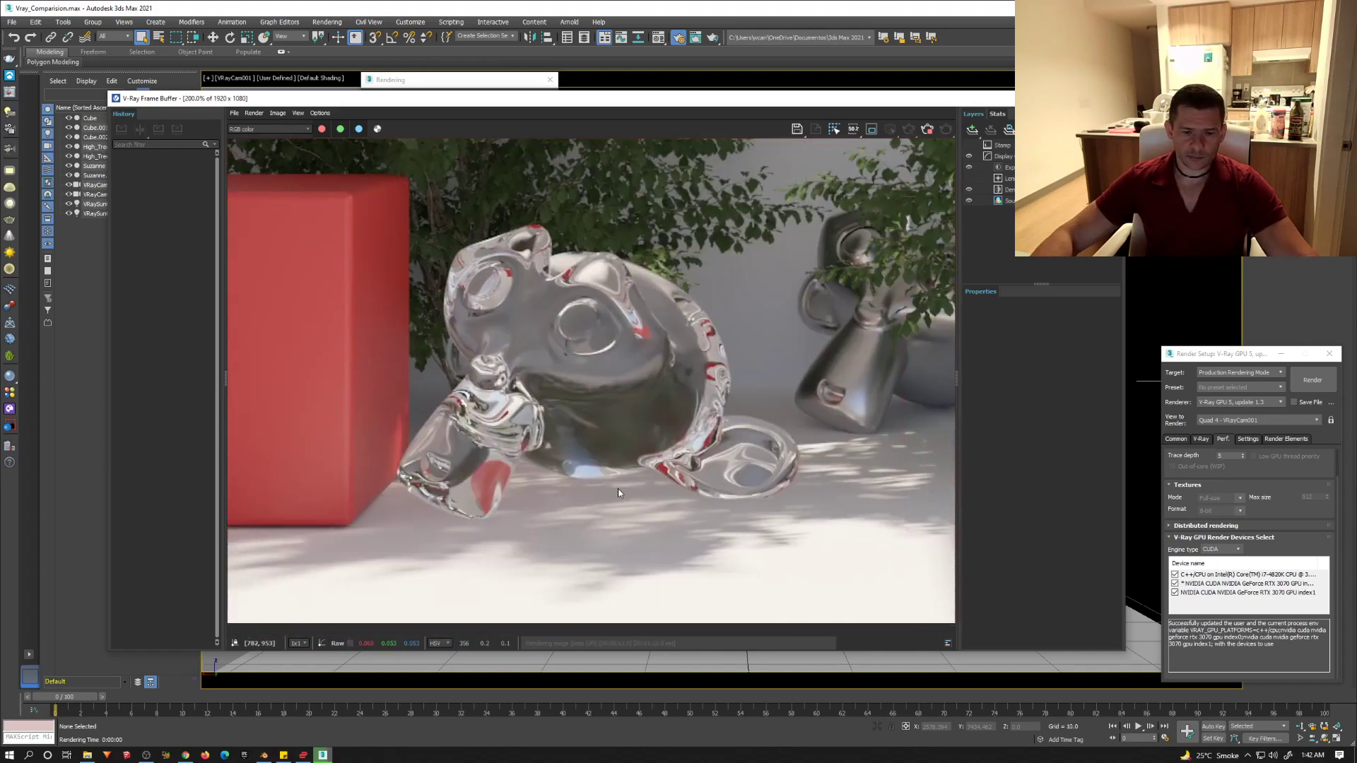
scroll(618, 488, "down", 3)
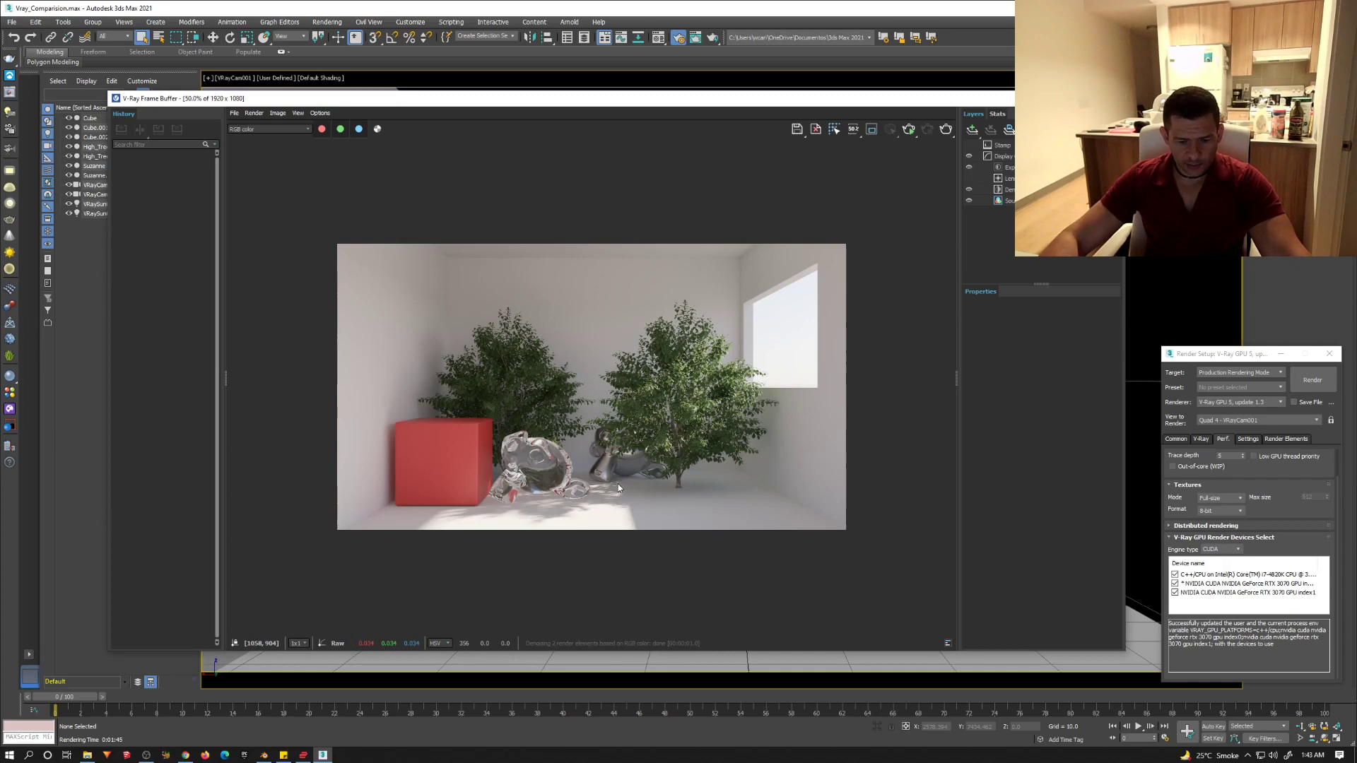
Step: Inspect the frame buffer render, then show the V-Ray tab with its 0.01 noise limit and Progressive sampler
scroll(617, 484, "down", 3)
scroll(568, 486, "up", 5)
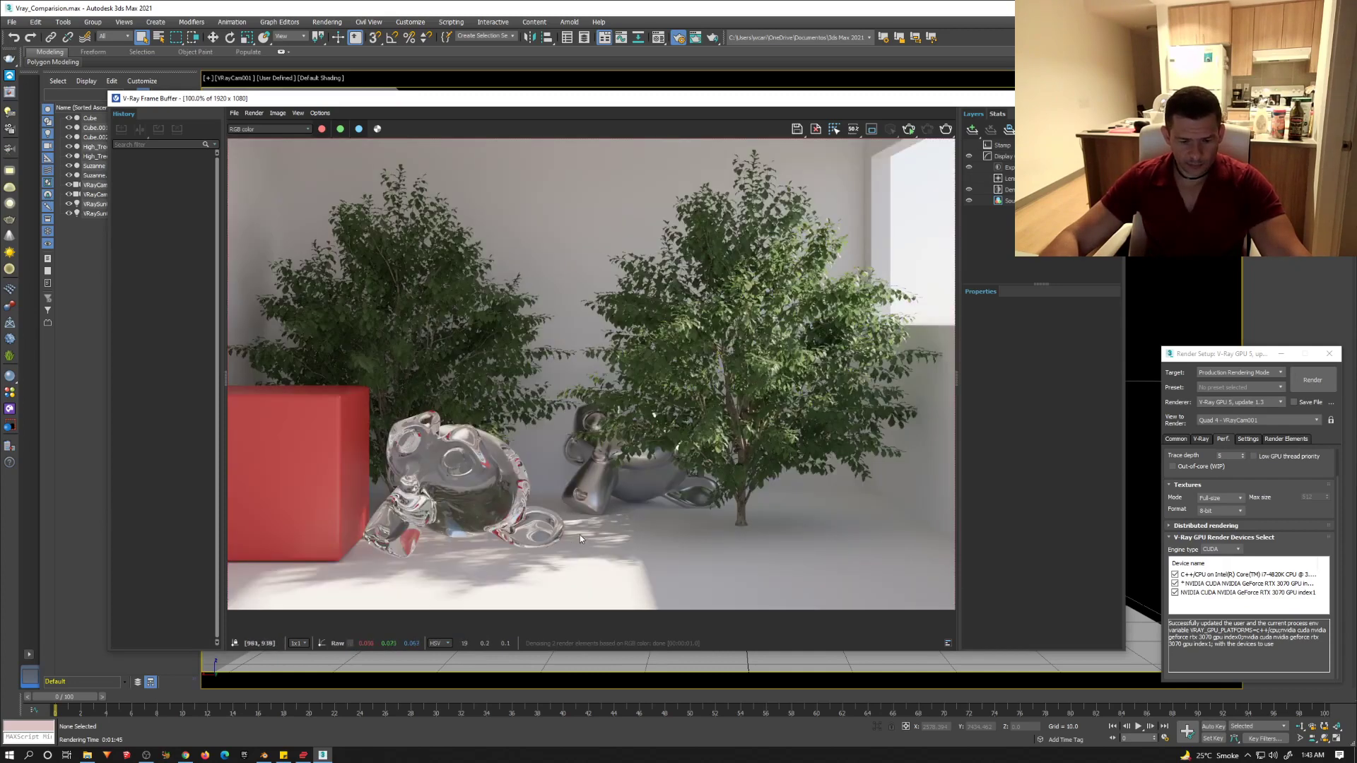
scroll(584, 532, "up", 1)
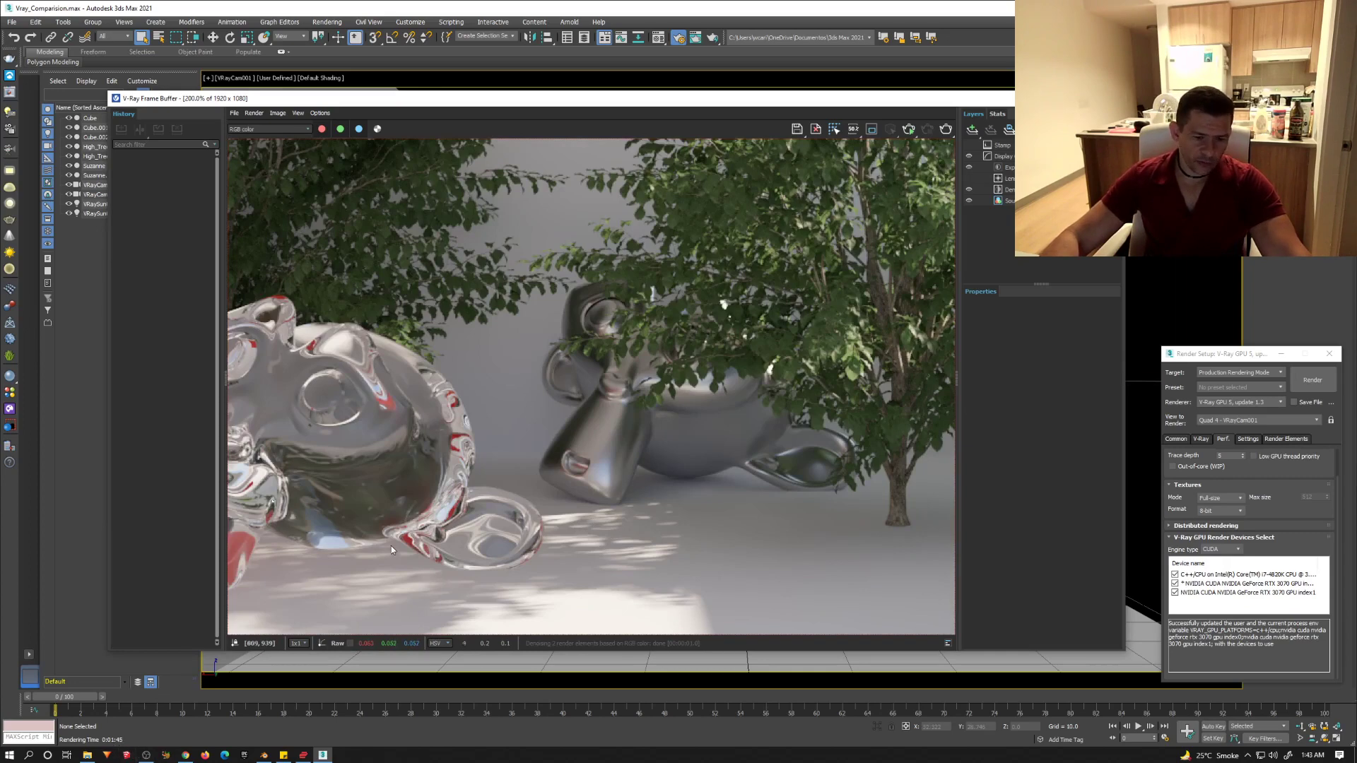
scroll(347, 549, "down", 2)
middle_click_drag(421, 493, 504, 494)
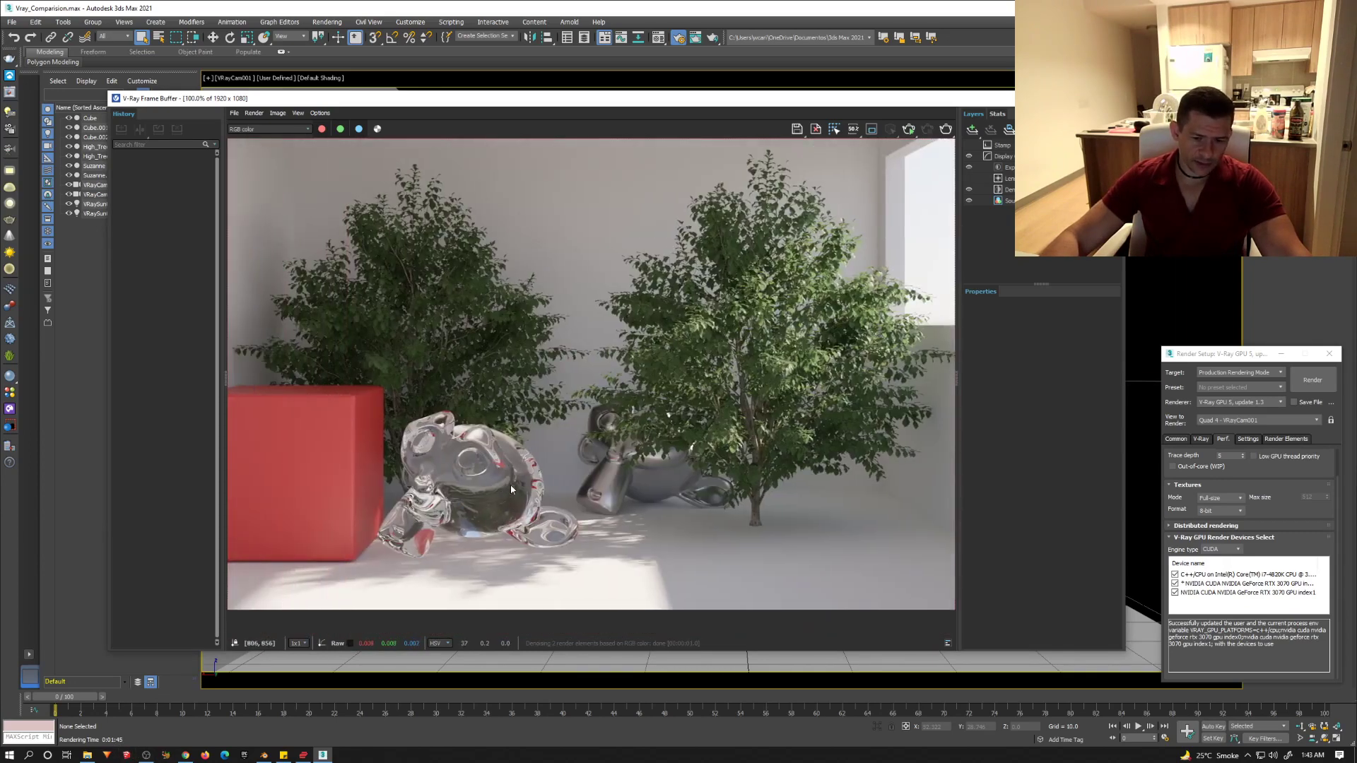
left_click(1200, 439)
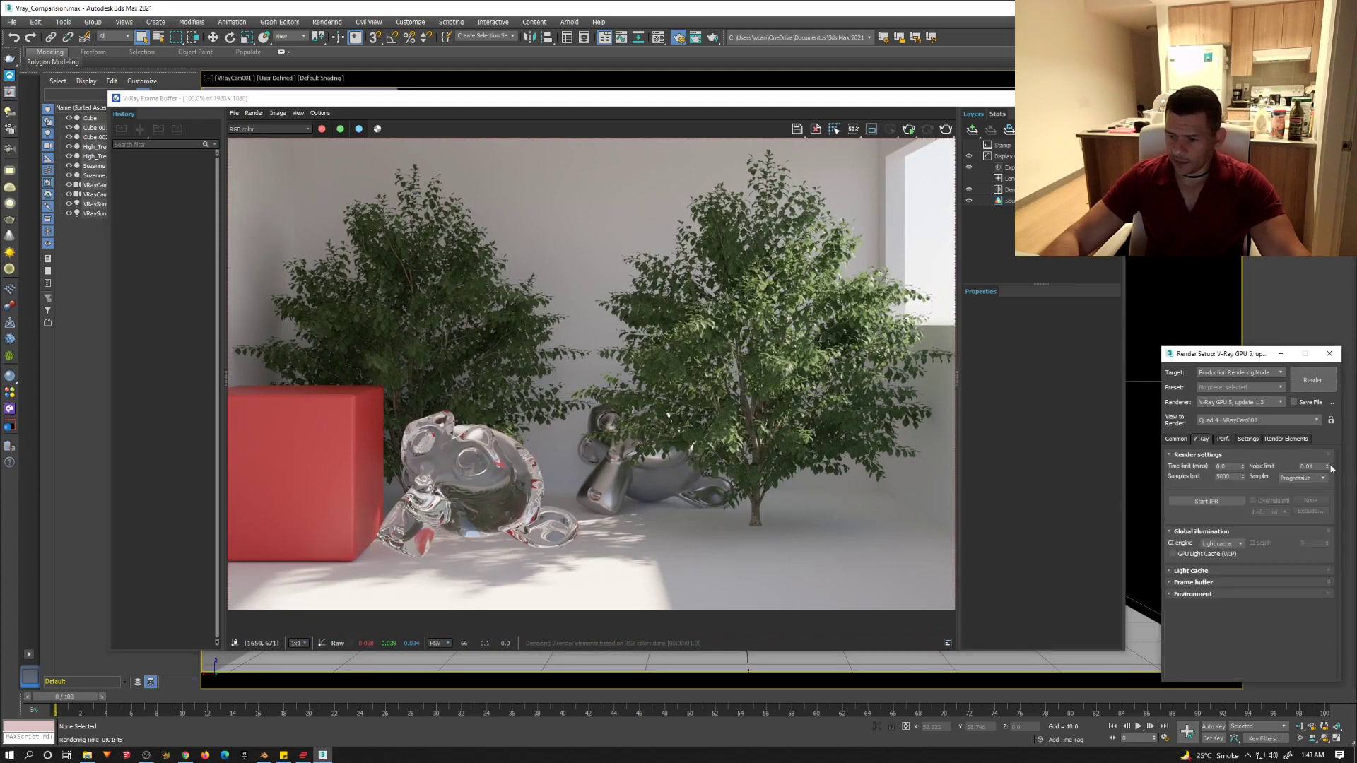
Step: Back in Blender, close the render view and set Cycles render samples to 150
left_click(266, 756)
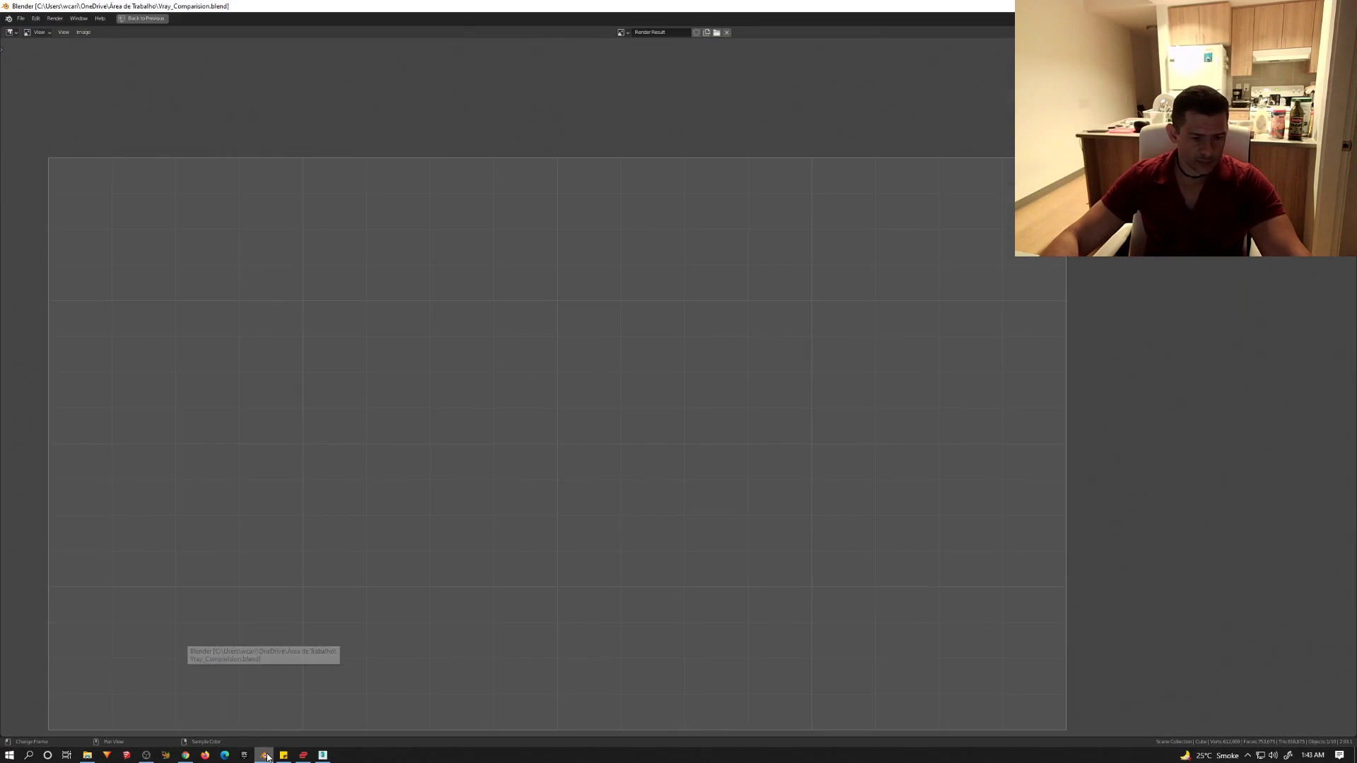
key("Escape")
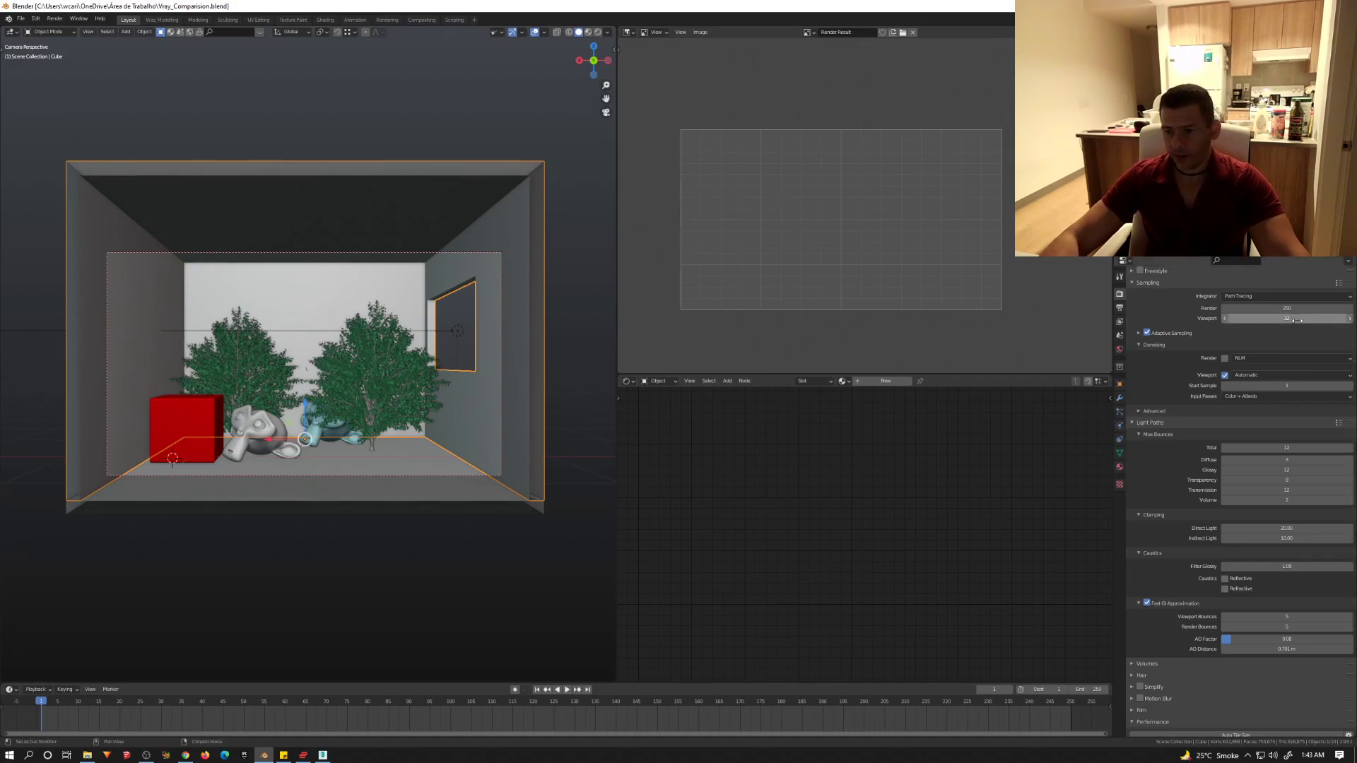
scroll(1320, 486, "up", 5)
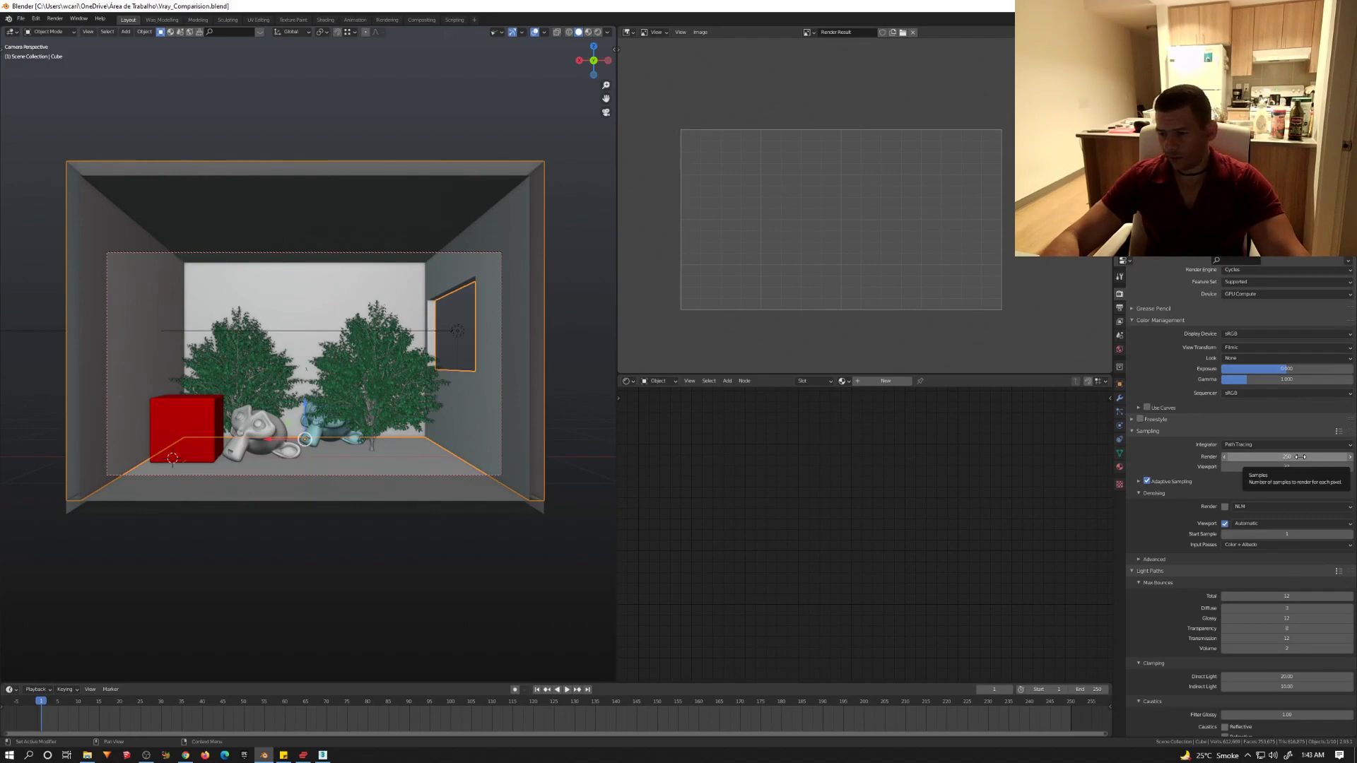
left_click(1300, 457)
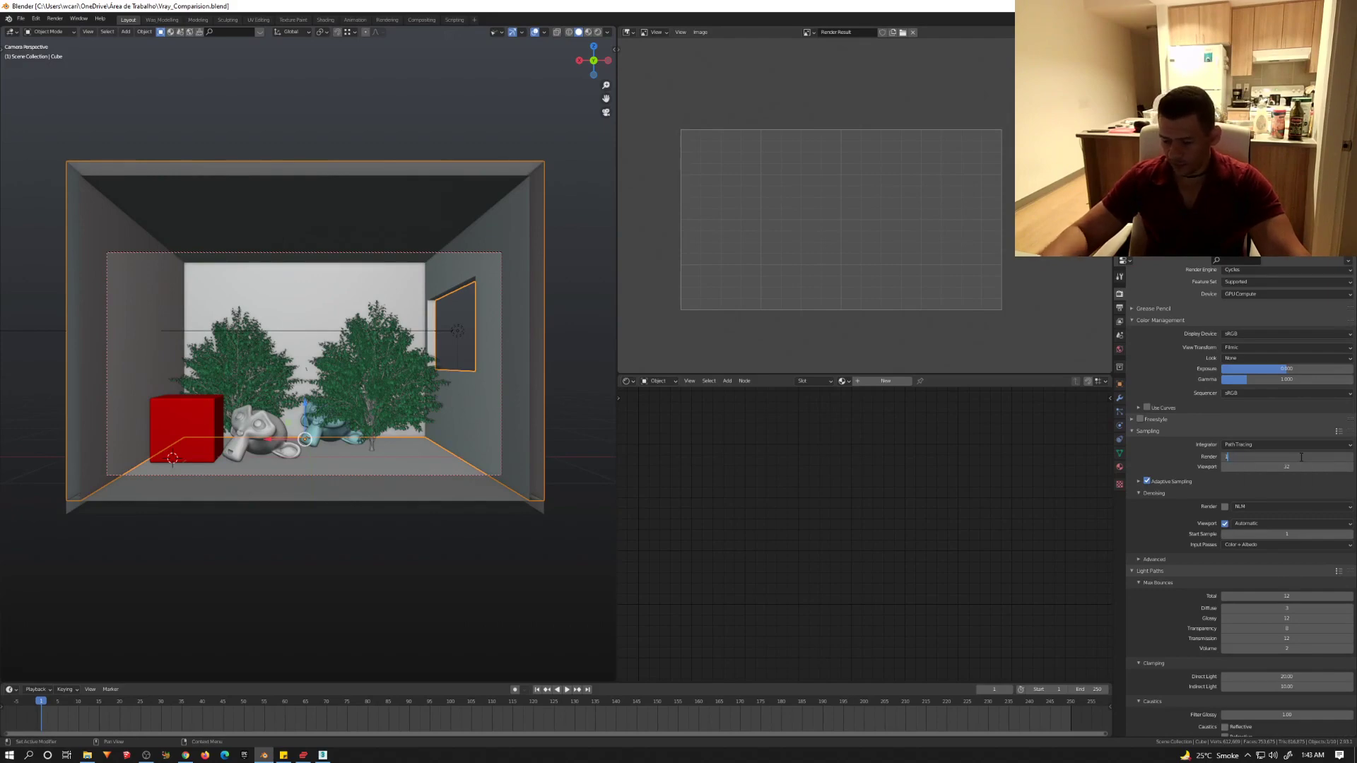
type("150")
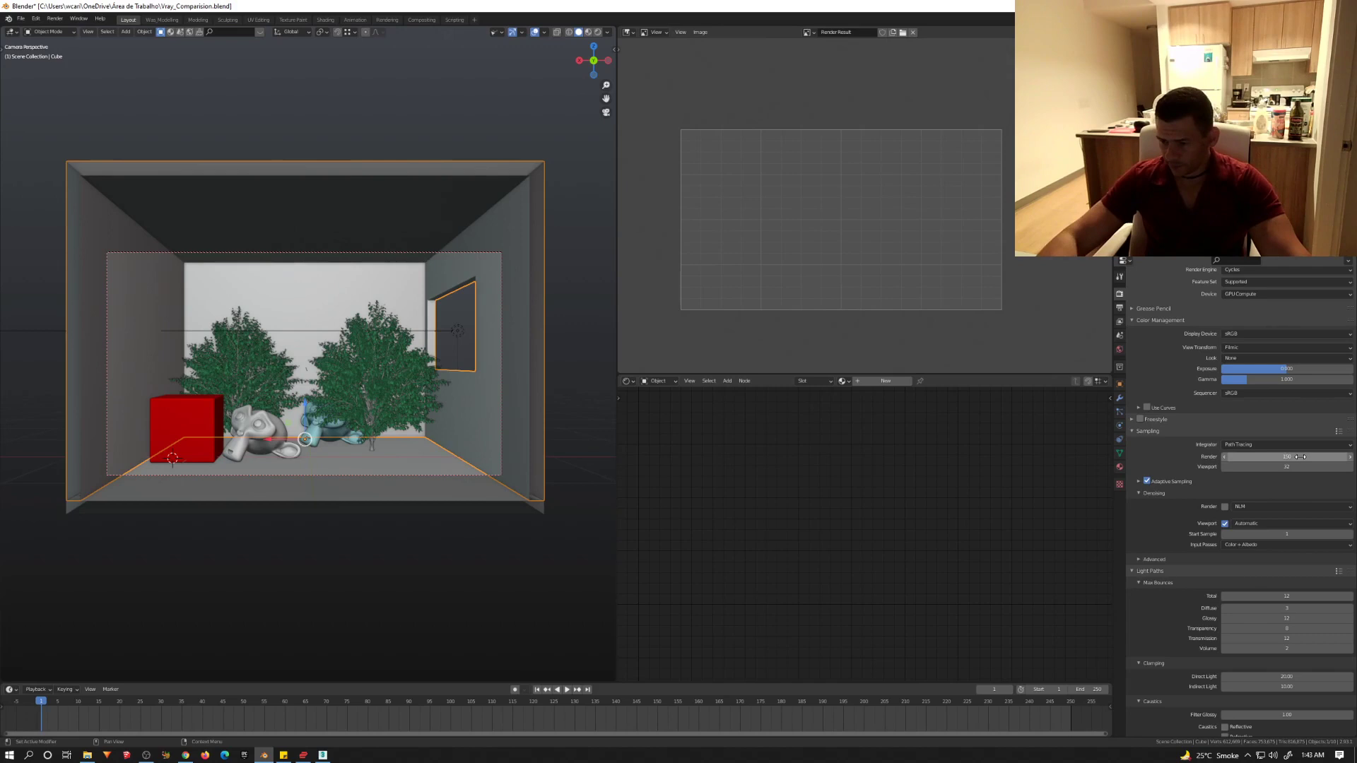
key("Return")
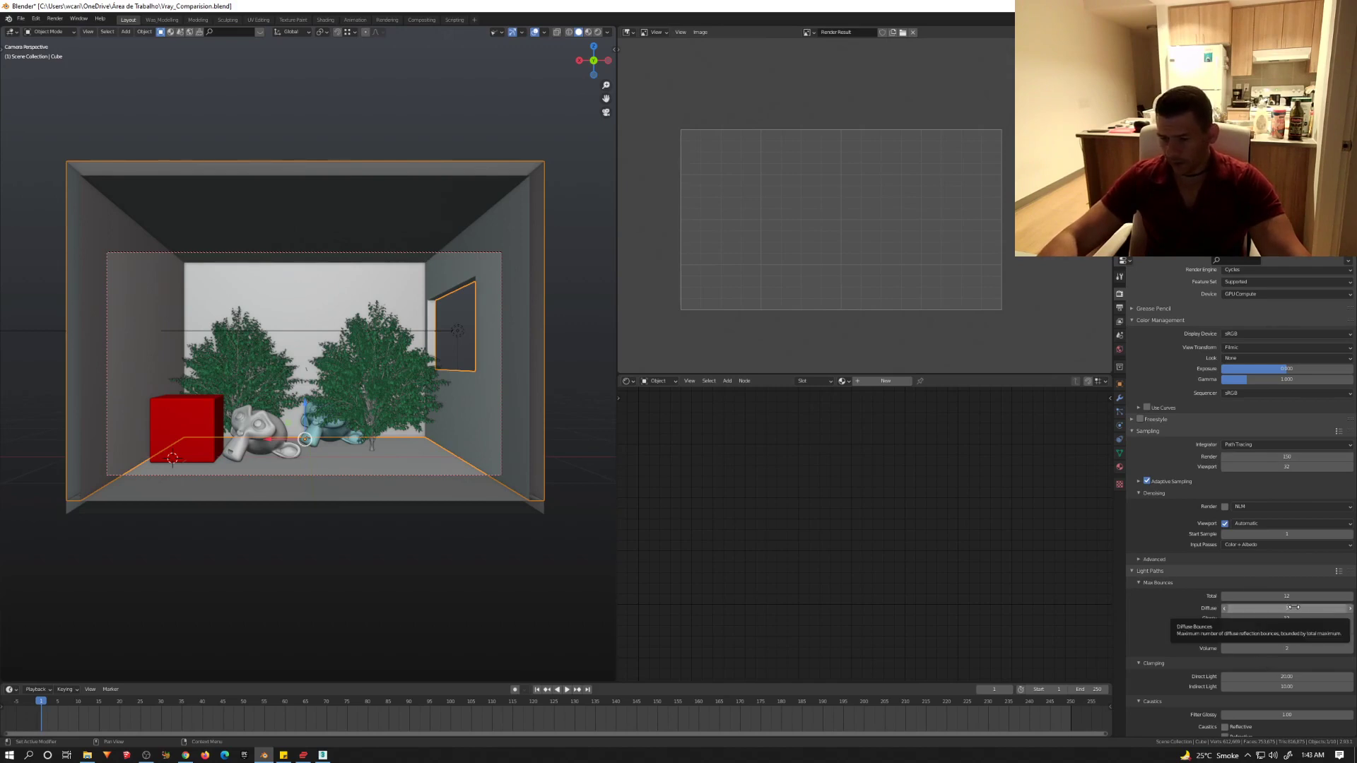
Step: Clamp Direct and Indirect Light at 3.00 and limit diffuse bounces to 2
left_click(1287, 677)
type("3")
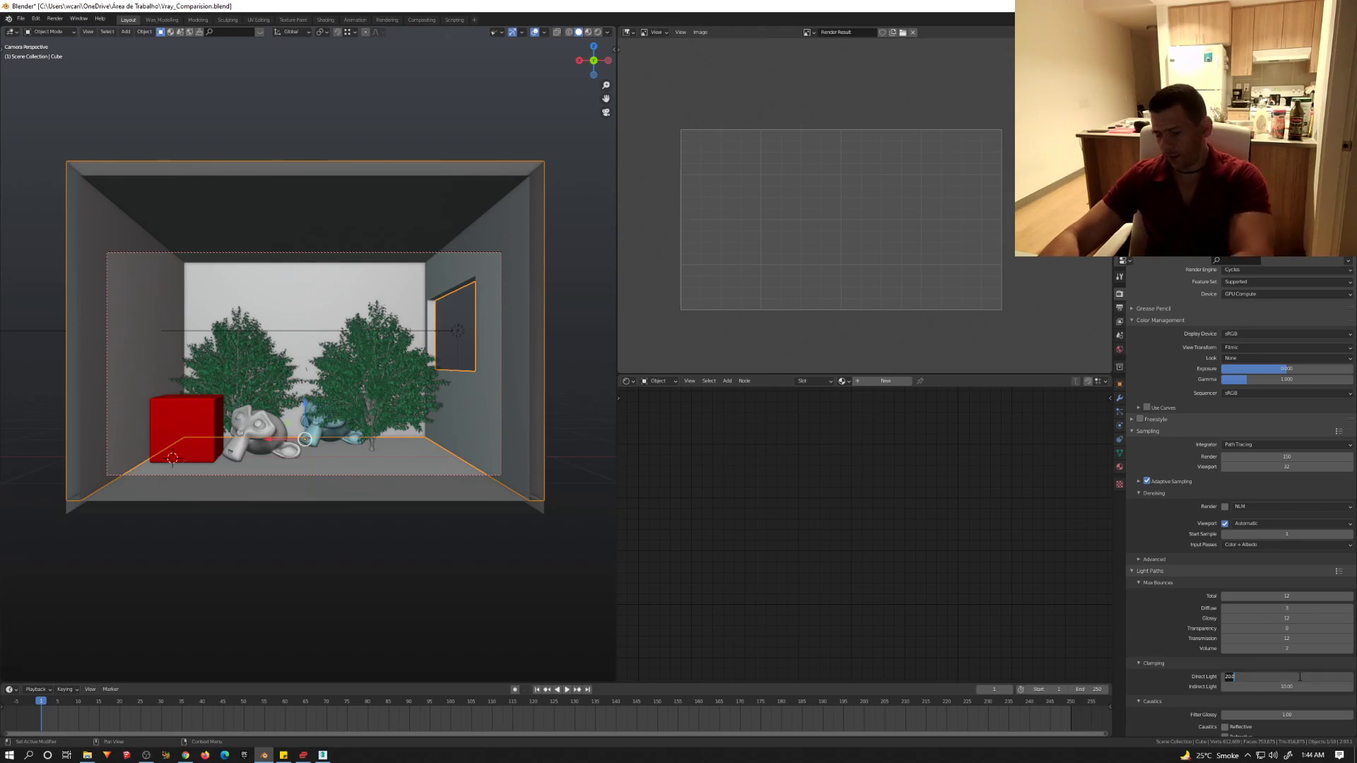
key("Return")
left_click(1286, 686)
type("3")
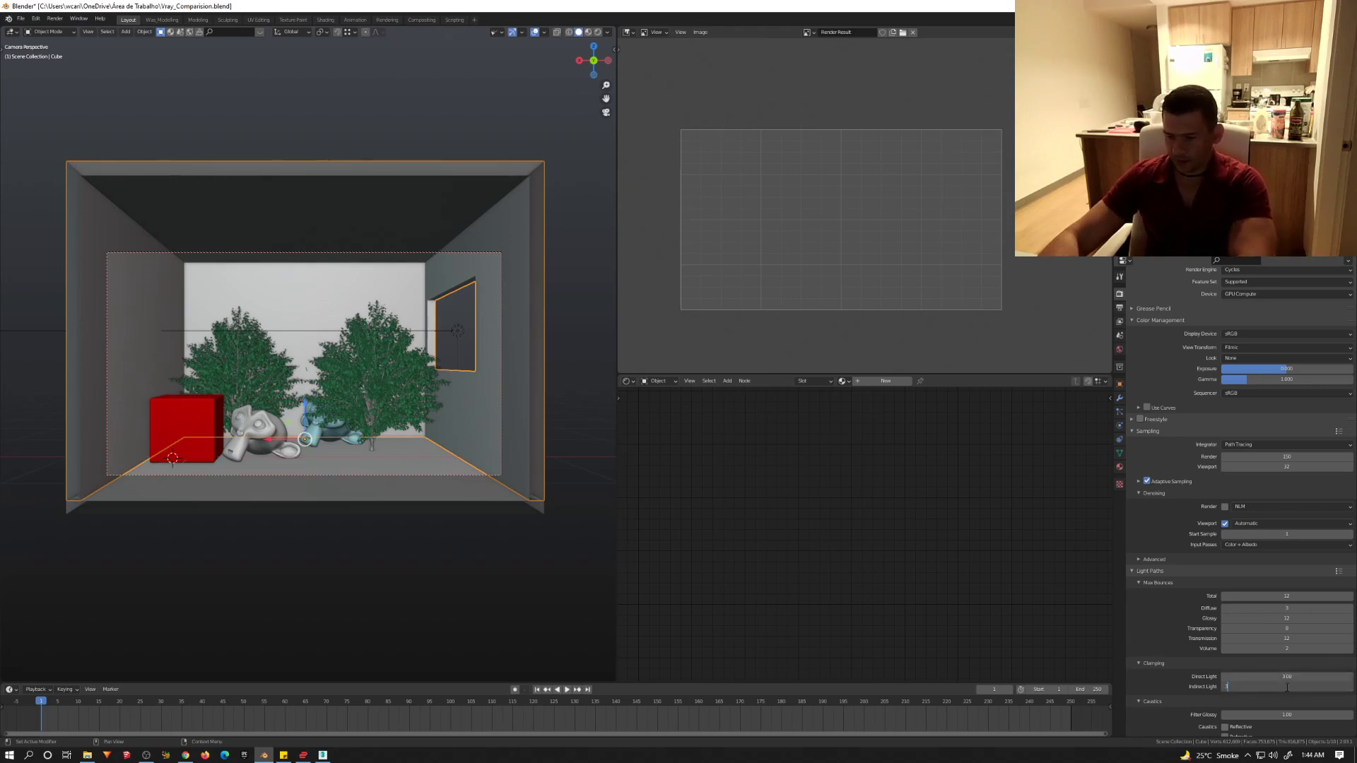
key("Return")
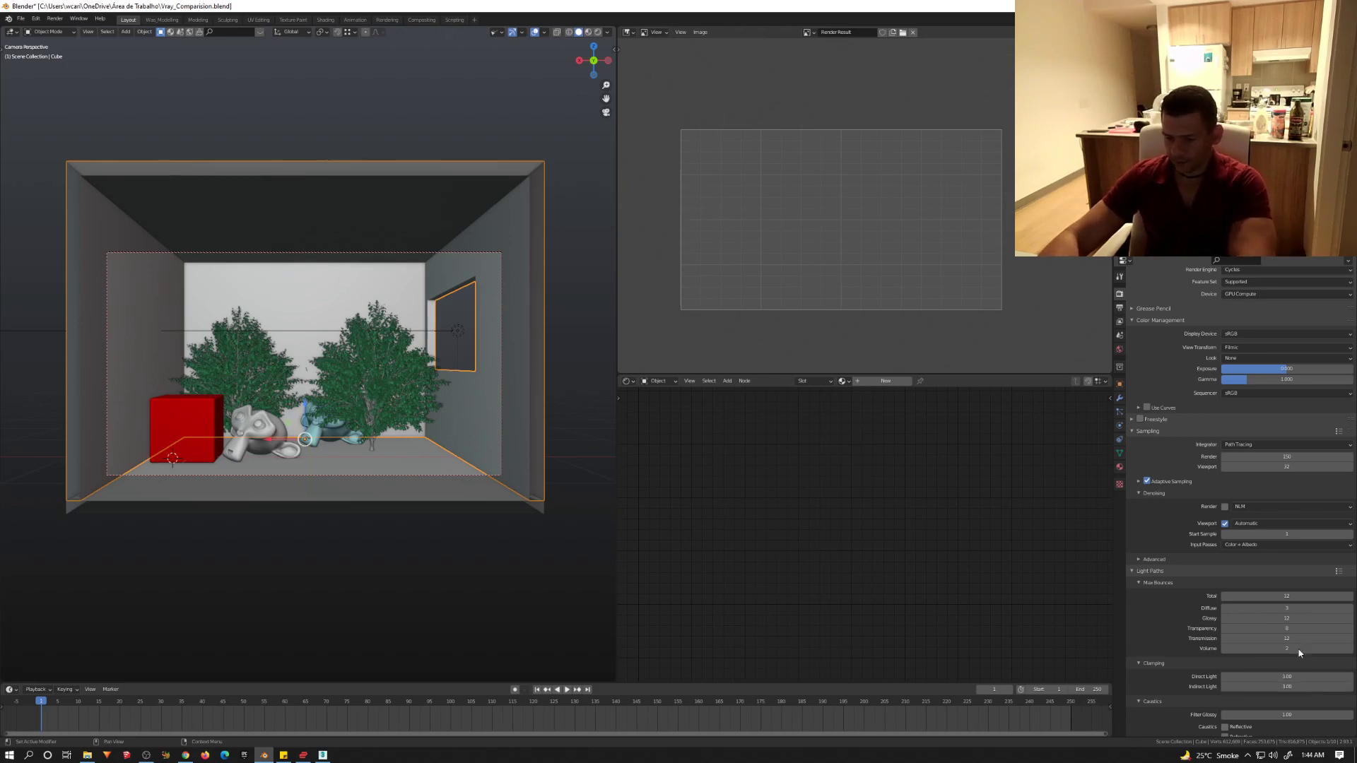
left_click(1298, 608)
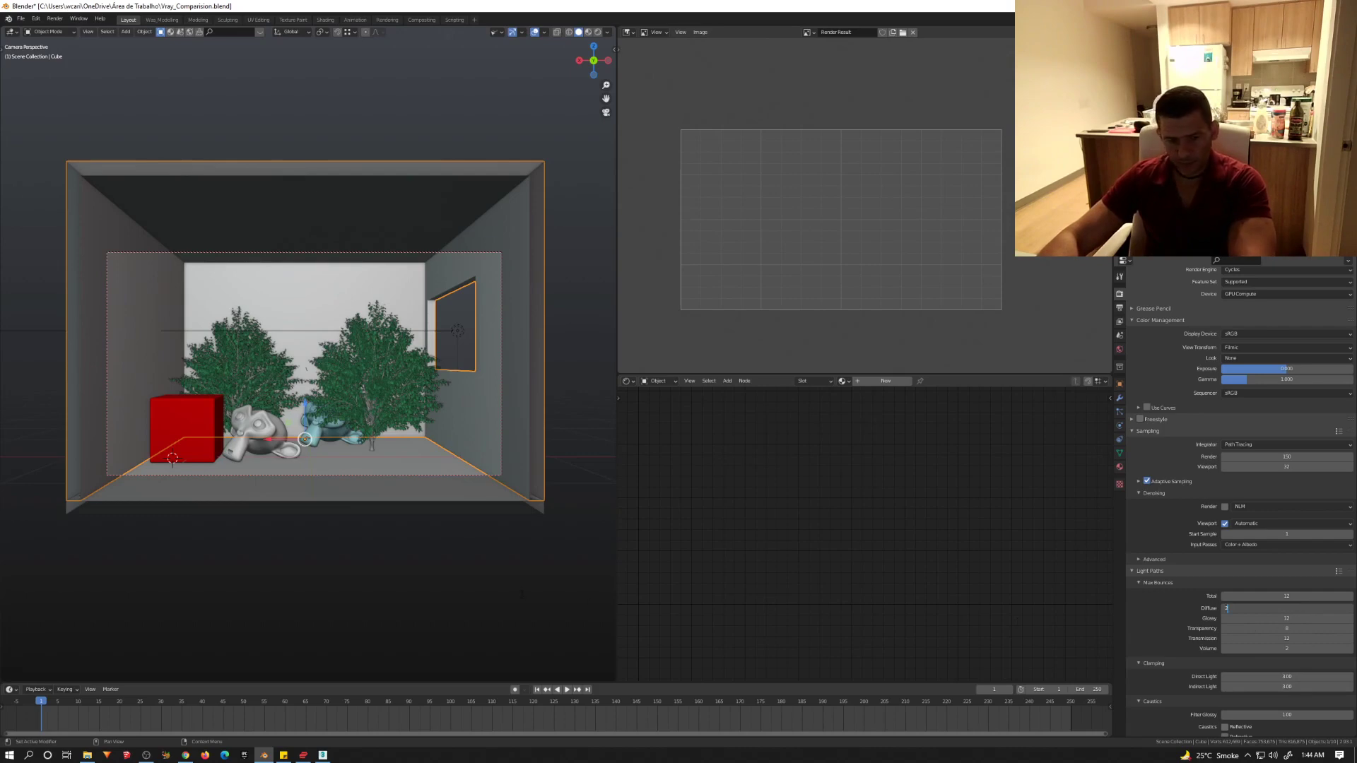
type("2")
key("Return")
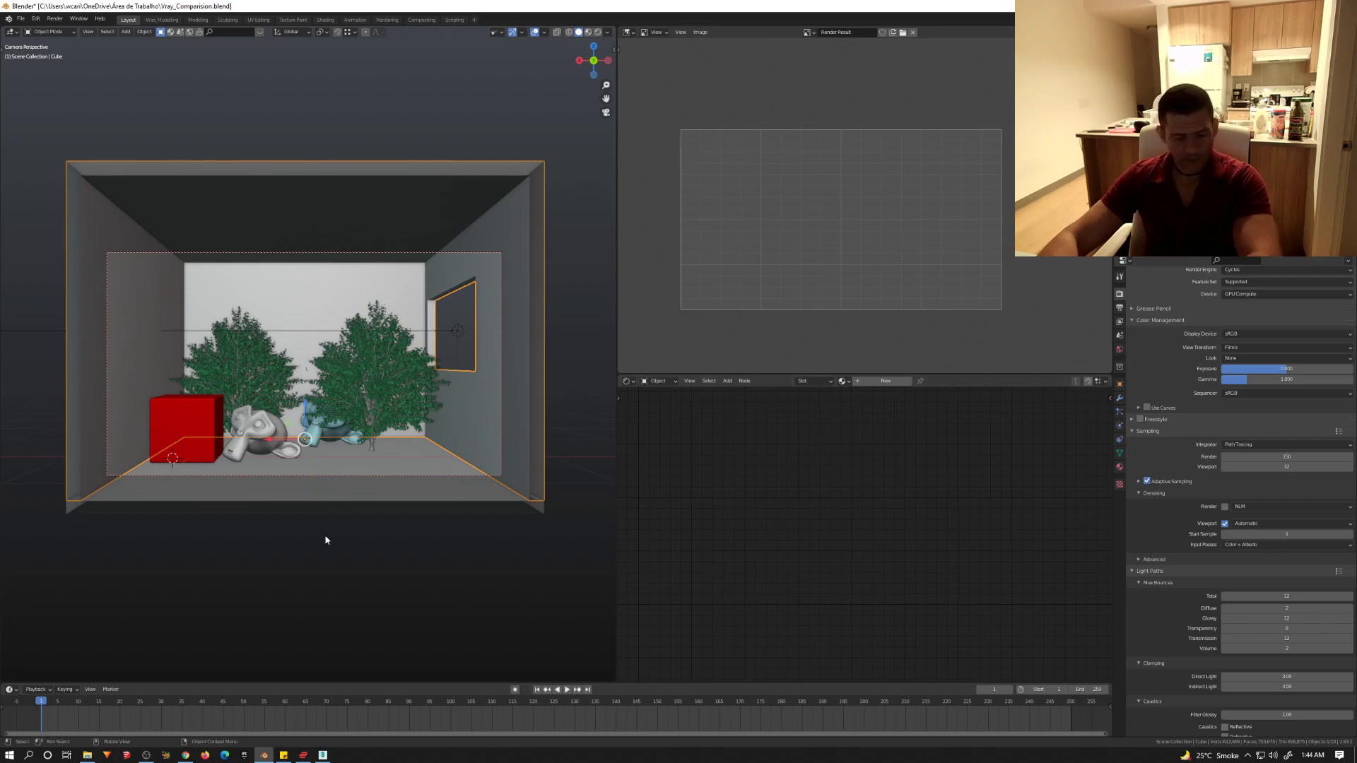
Step: Switch the viewport to Rendered shading and turn off Fast GI Approximation
key("z")
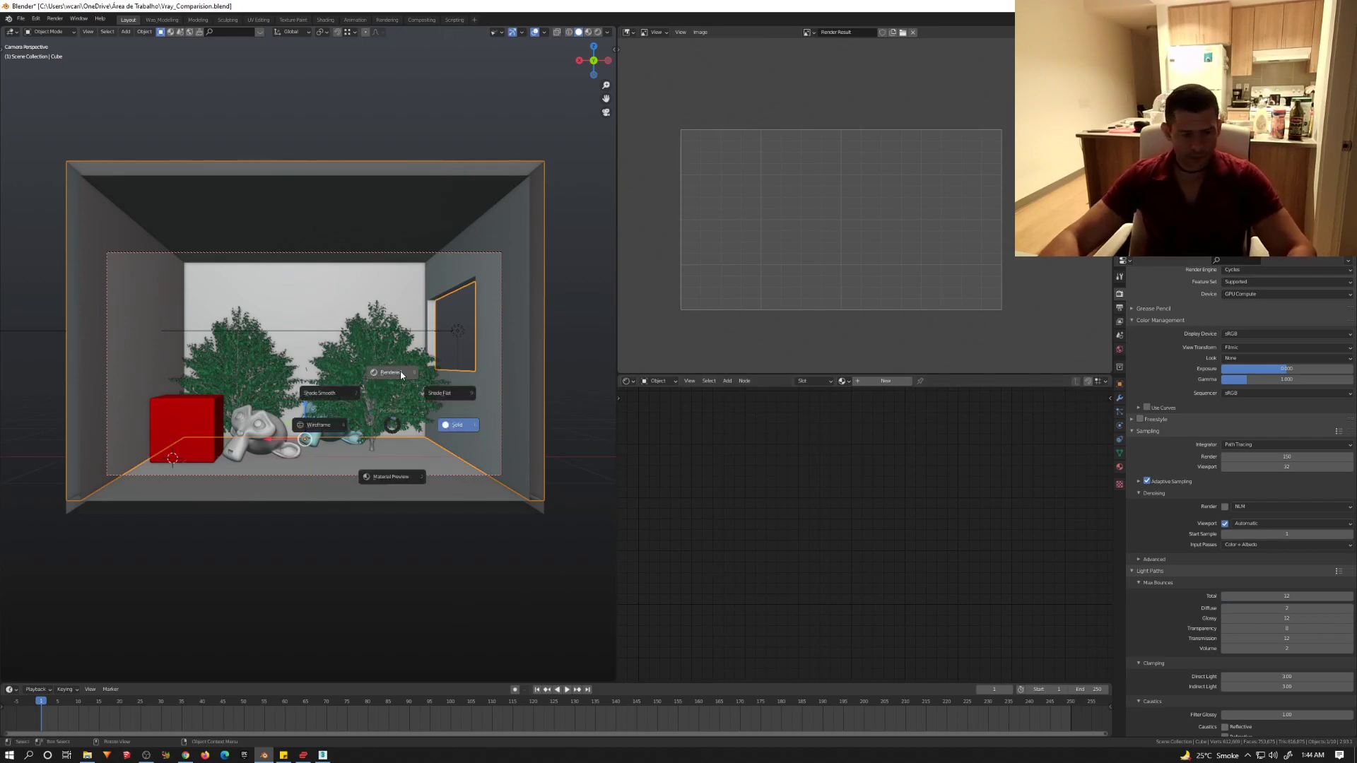
left_click(399, 380)
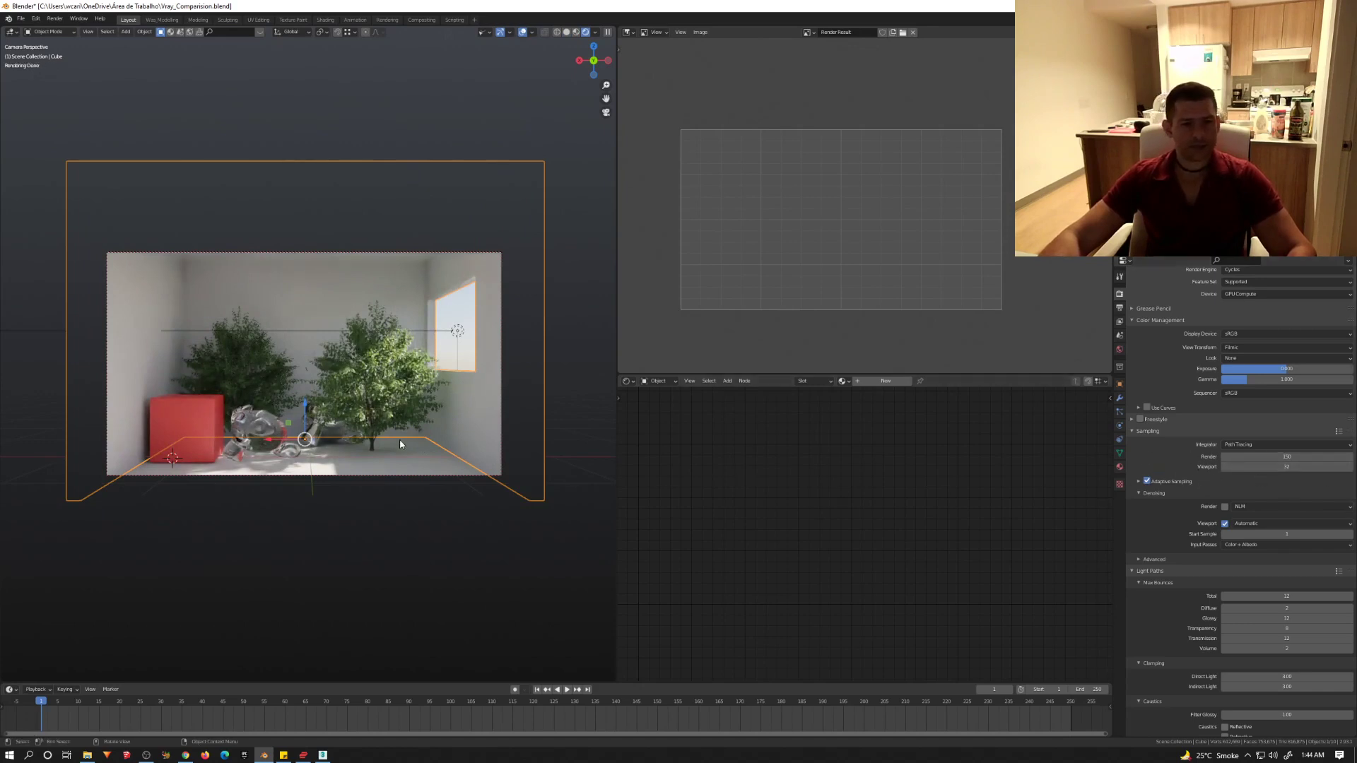
scroll(1187, 529, "down", 3)
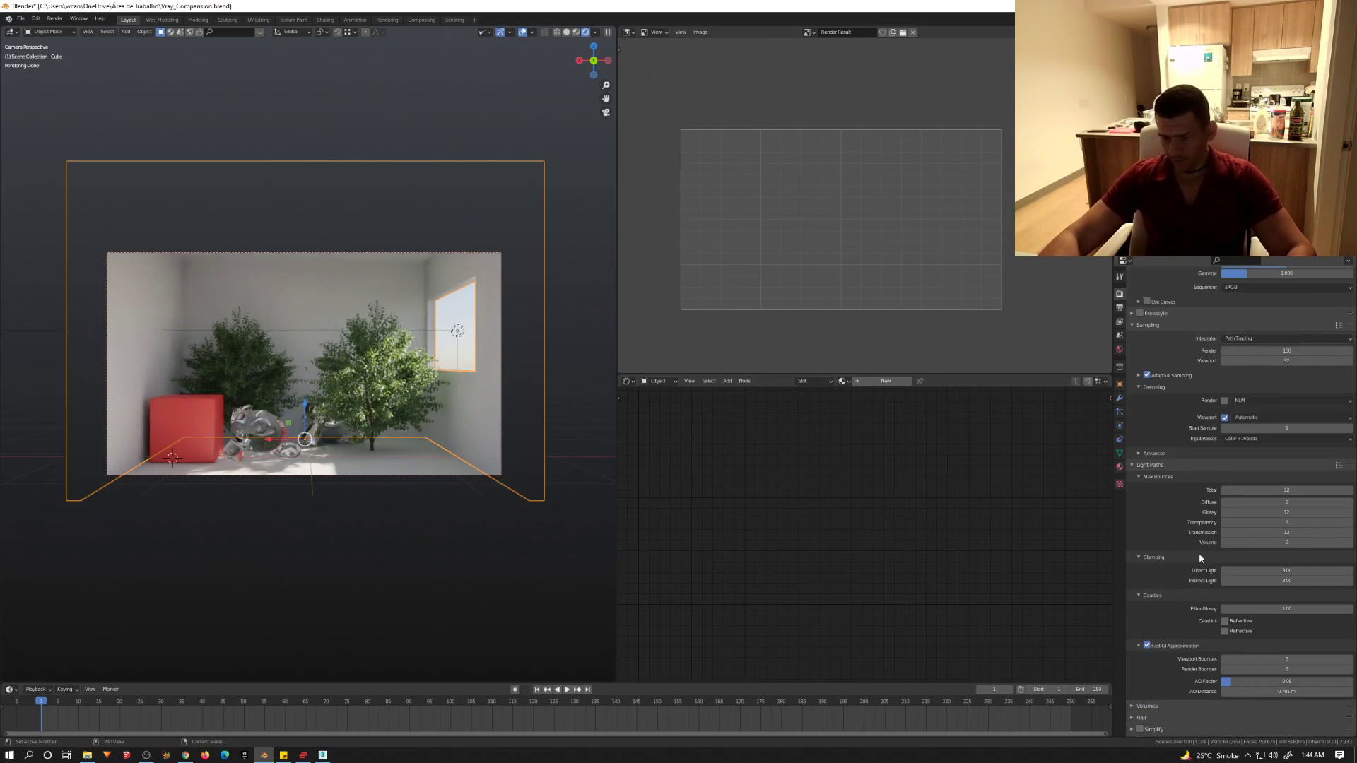
left_click(1146, 645)
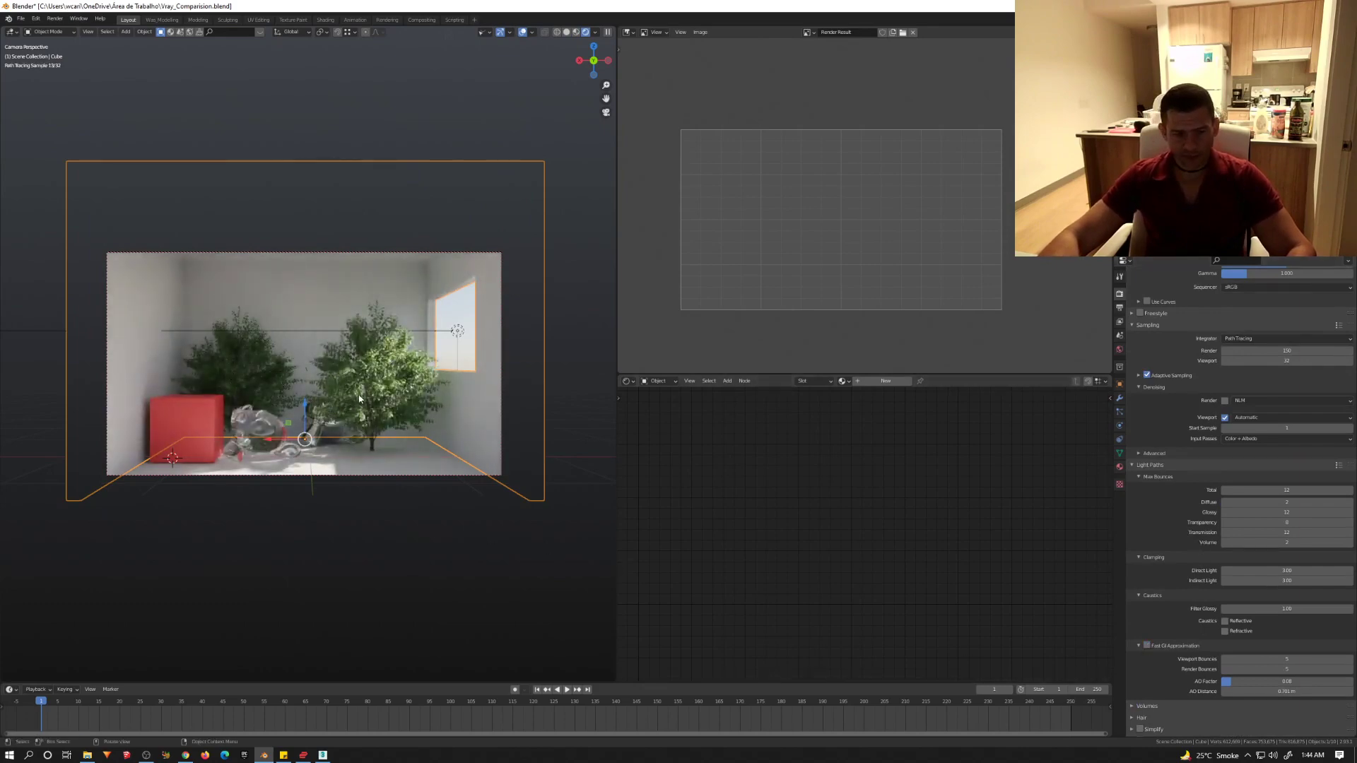
left_click(1136, 646)
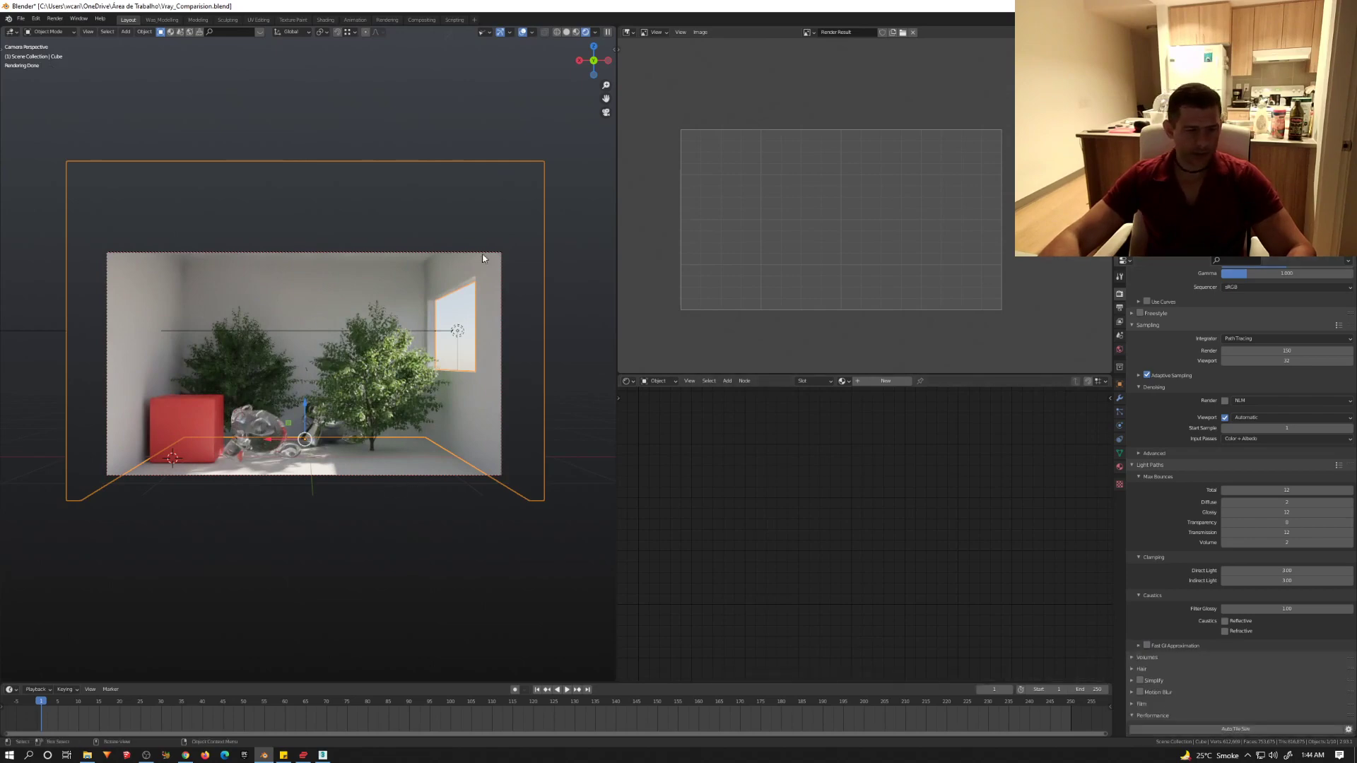
Step: Set the World sky texture Strength to 1 in World Properties
left_click(1119, 349)
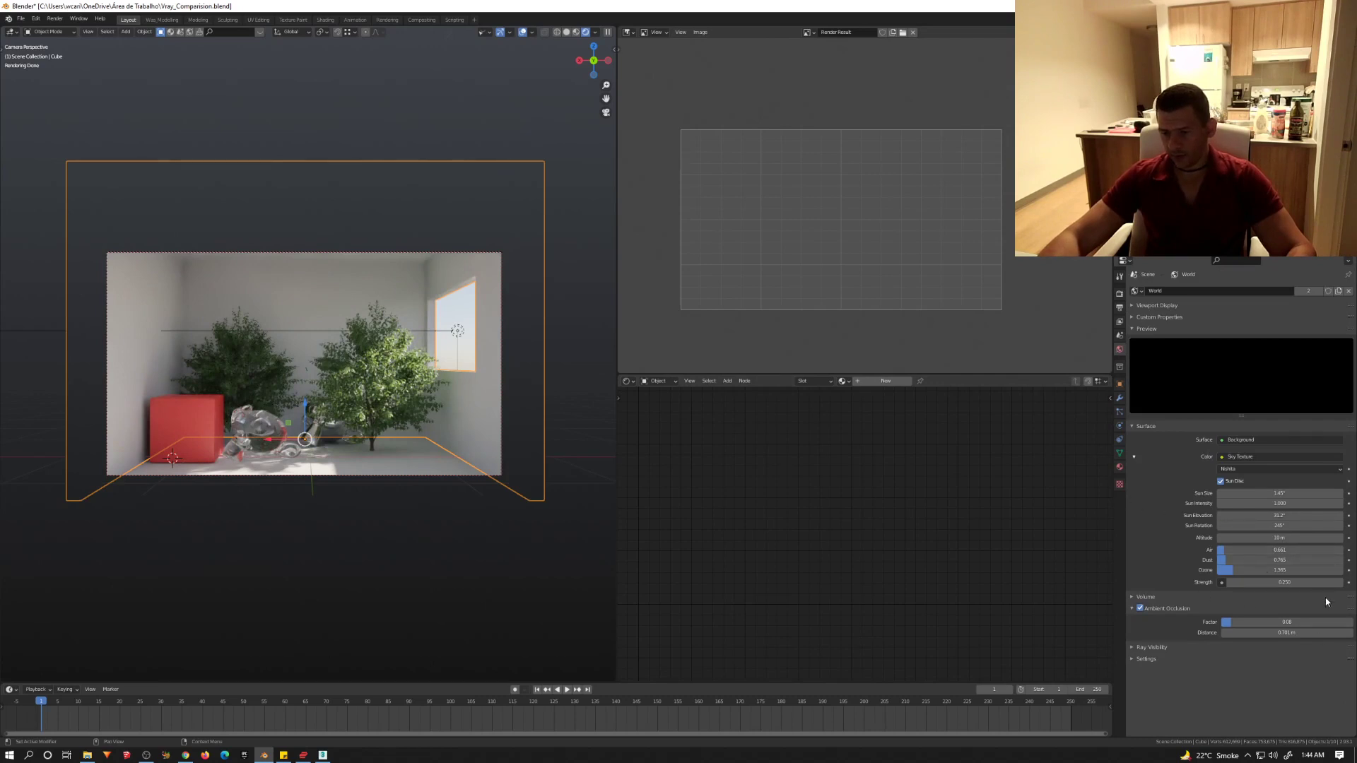
left_click(1281, 582)
type("1")
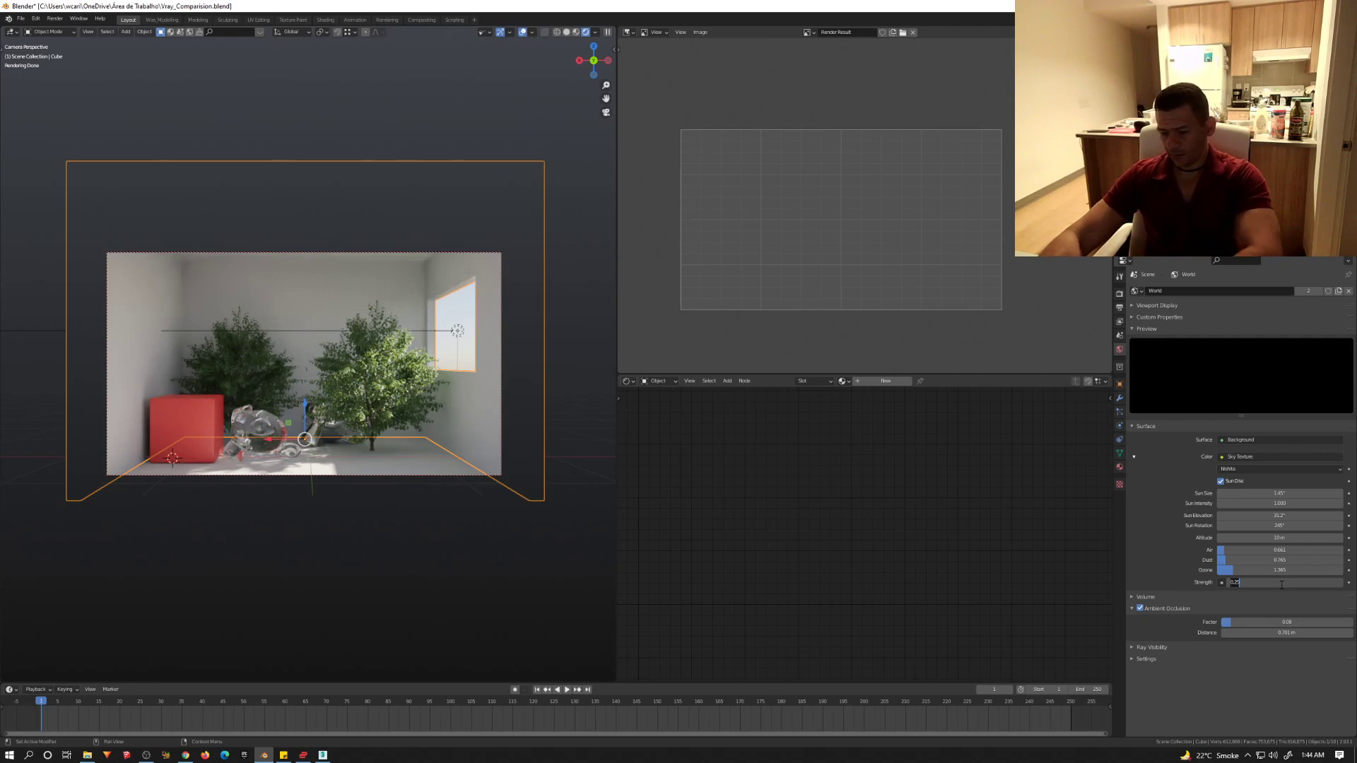
key("Return")
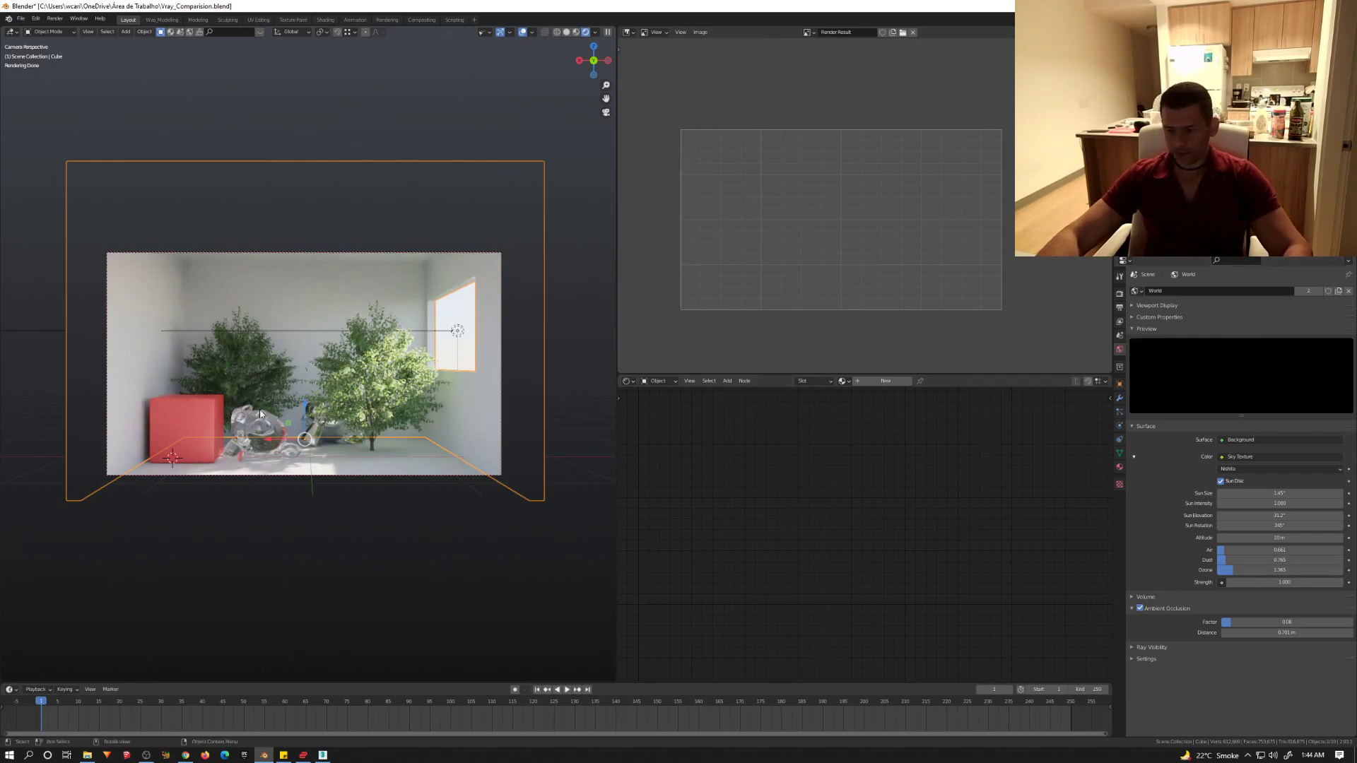
Step: Return the viewport to Solid shading, start a full F12 Cycles render, then leave the render view
key("z")
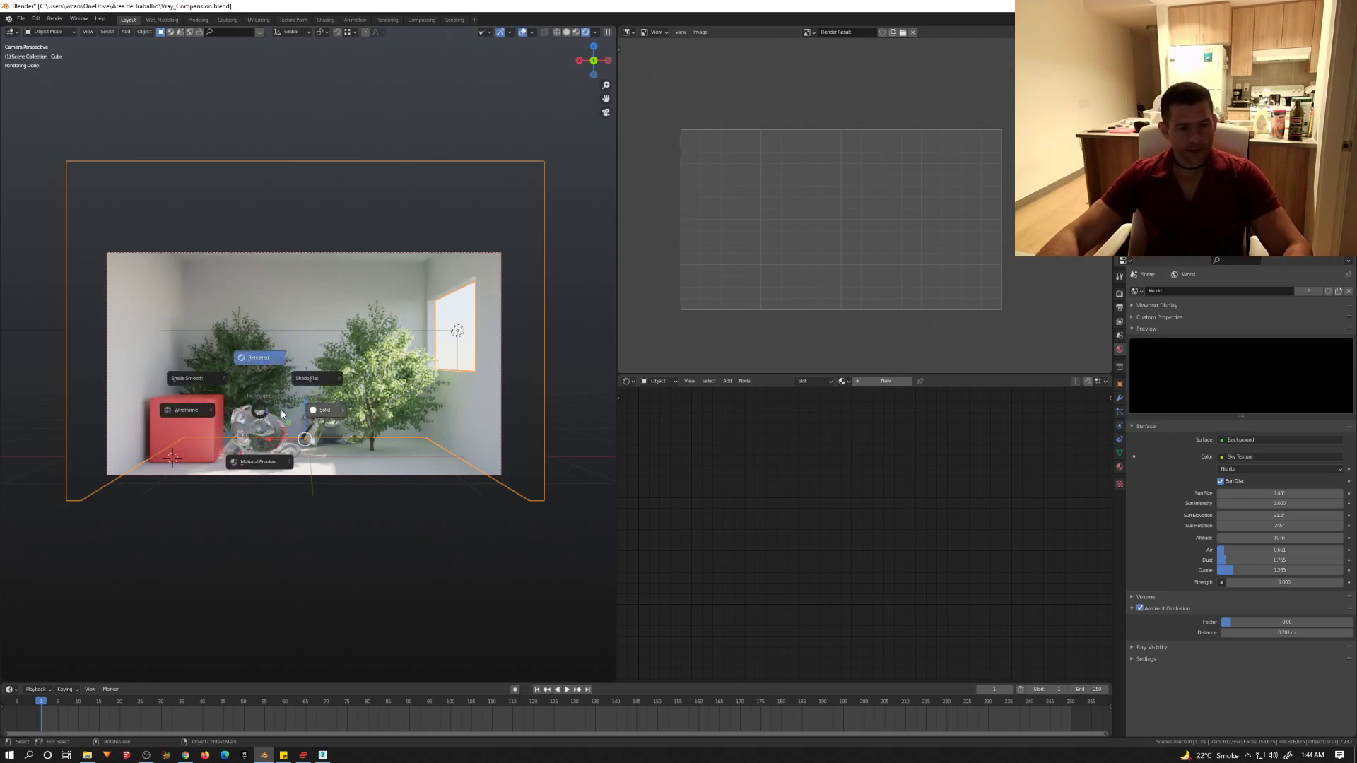
left_click(324, 411)
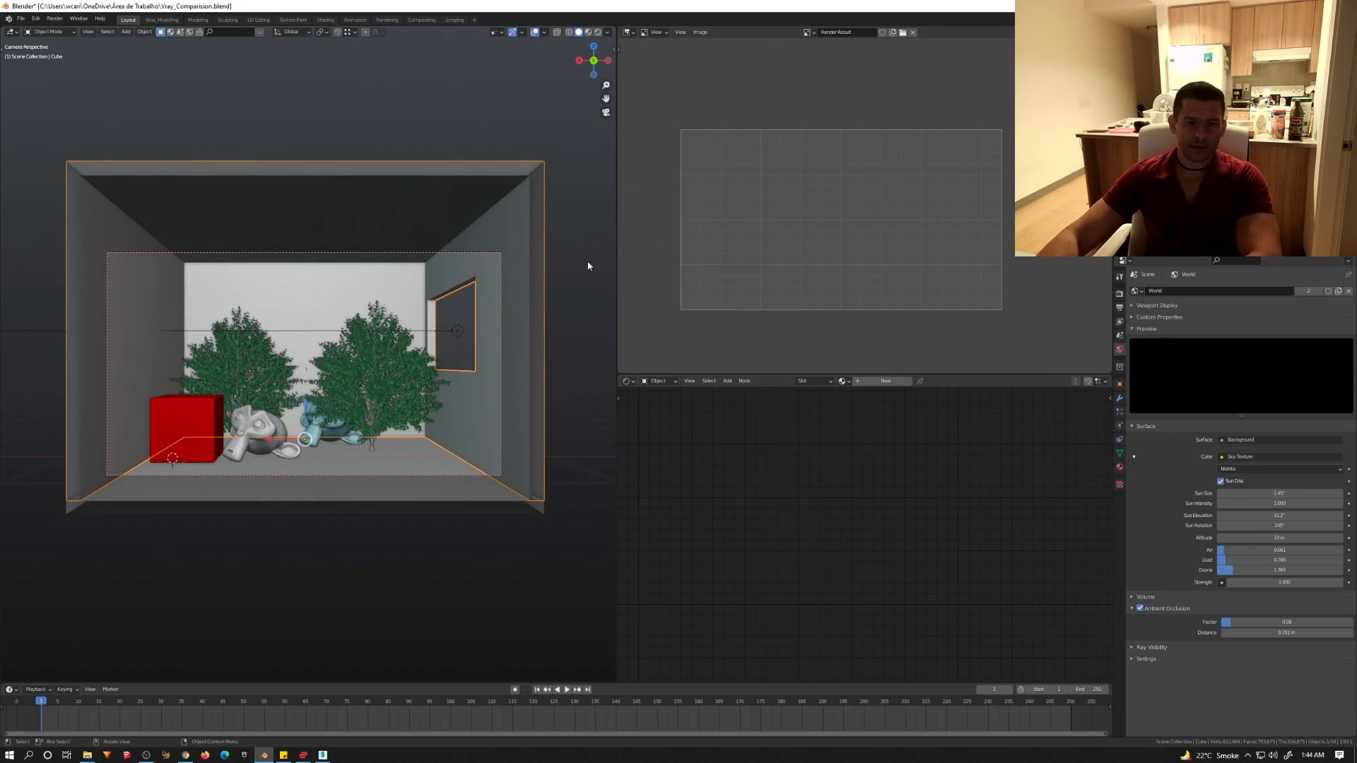
key("F12")
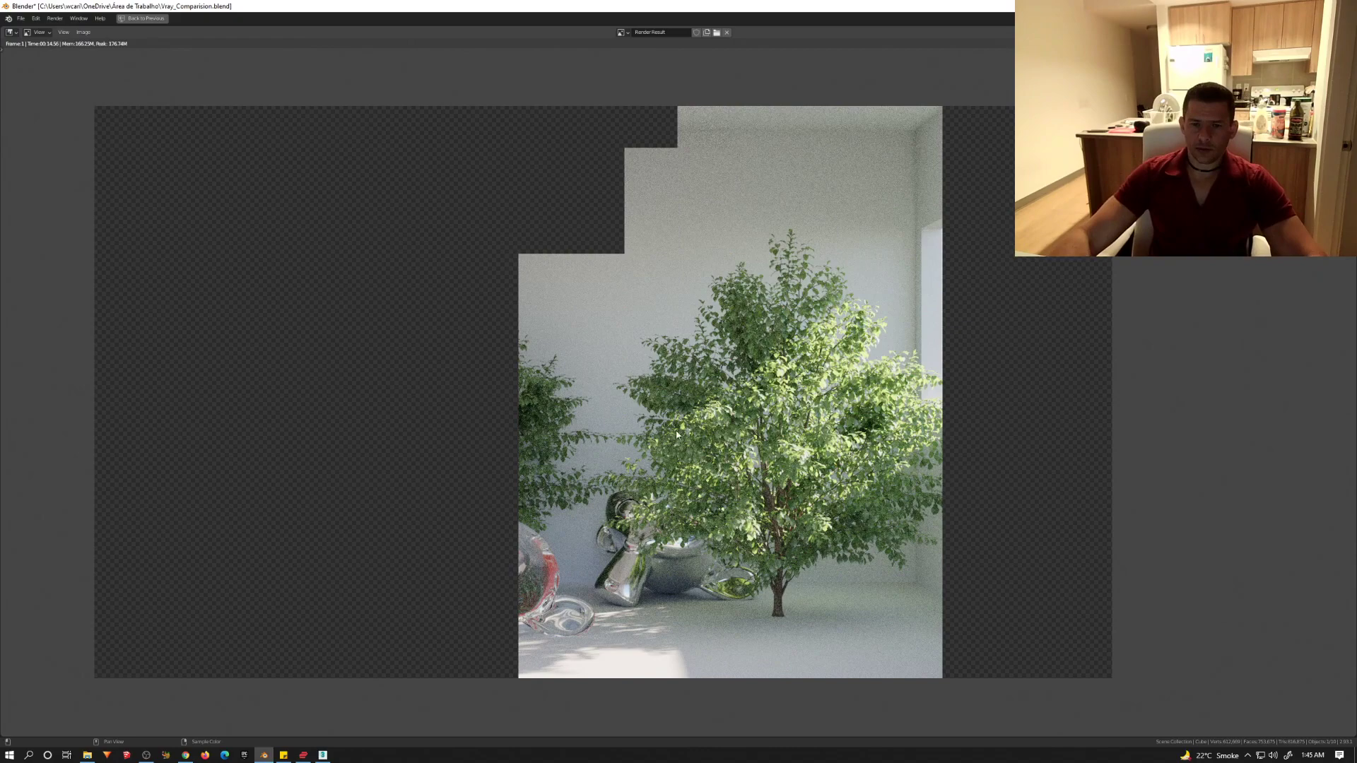
key("Escape")
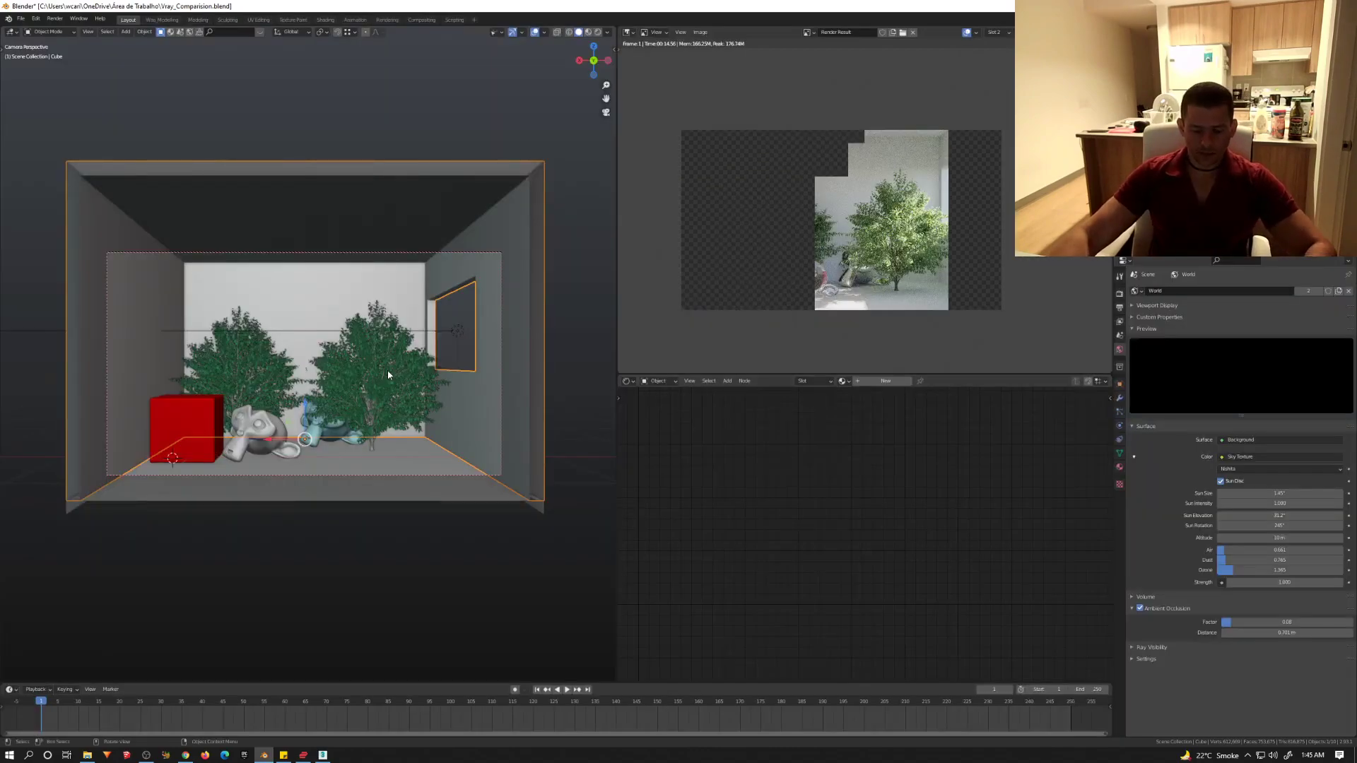
Step: Check the Cycles render devices in Preferences, then render the frame again with F12
key("ctrl+comma")
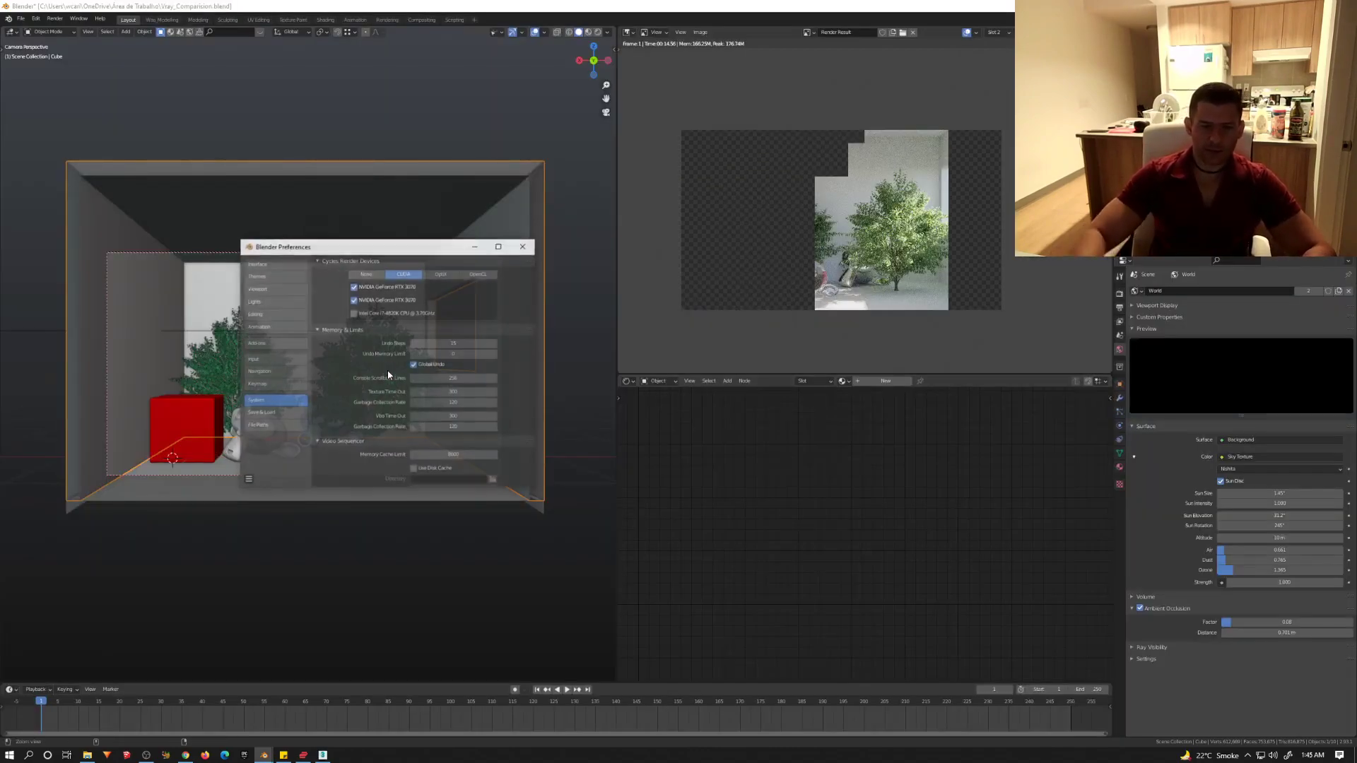
left_click(523, 246)
key("F12")
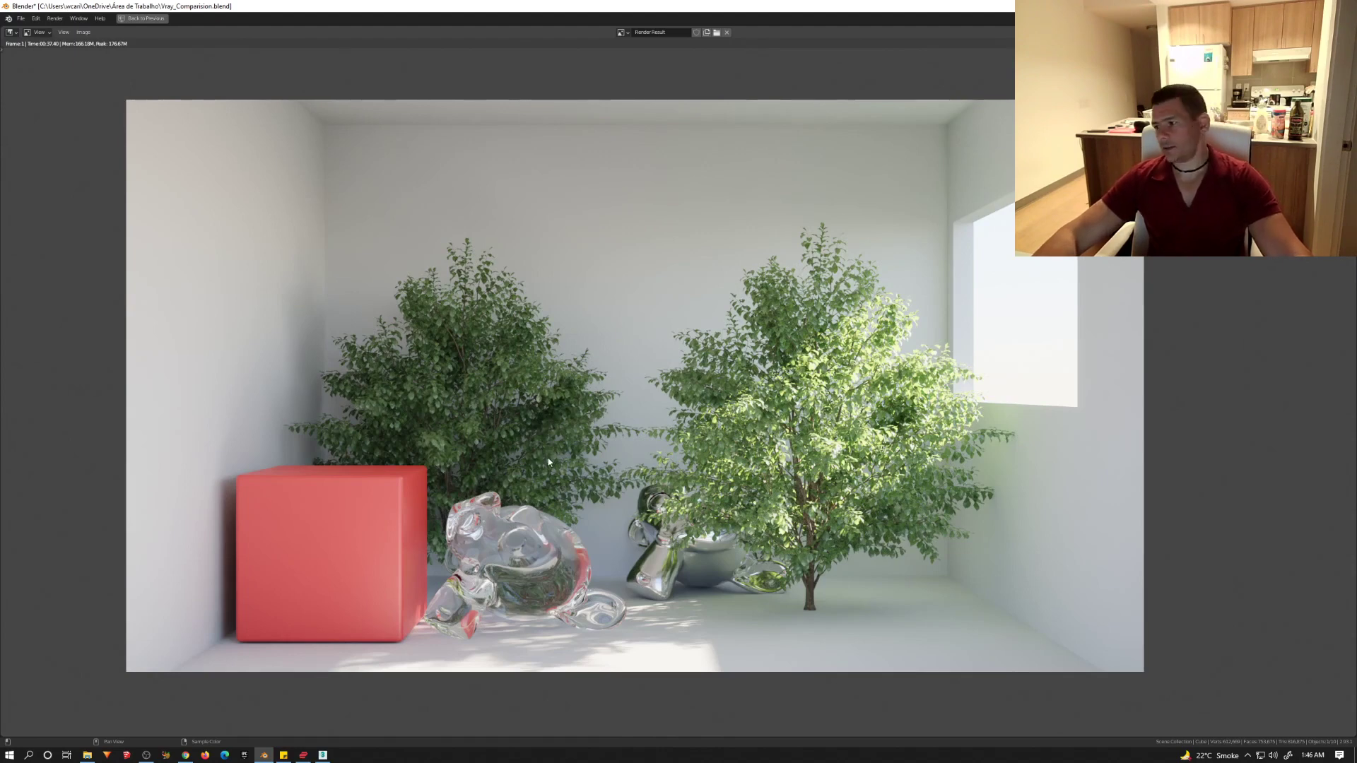
middle_click_drag(600, 460, 540, 466)
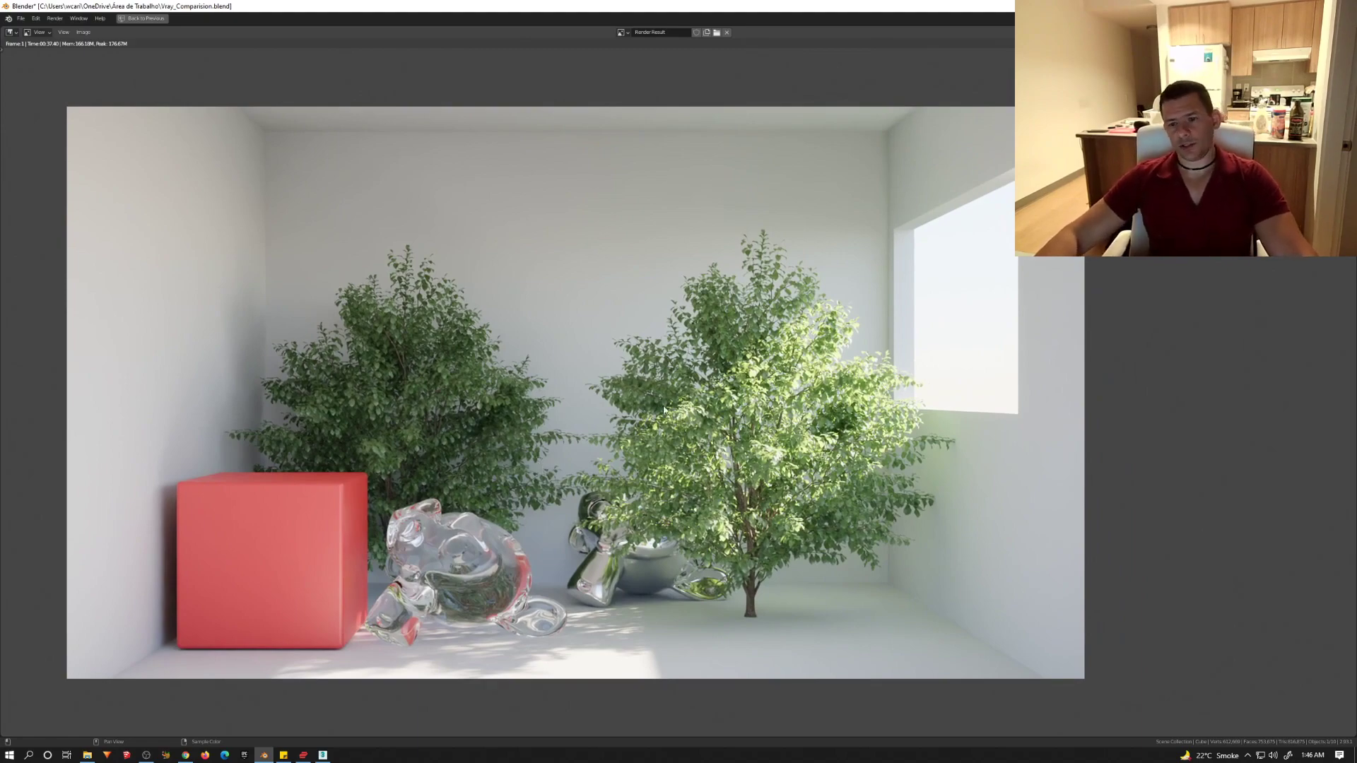
scroll(902, 125, "up", 2)
scroll(875, 142, "up", 2)
scroll(875, 143, "down", 2)
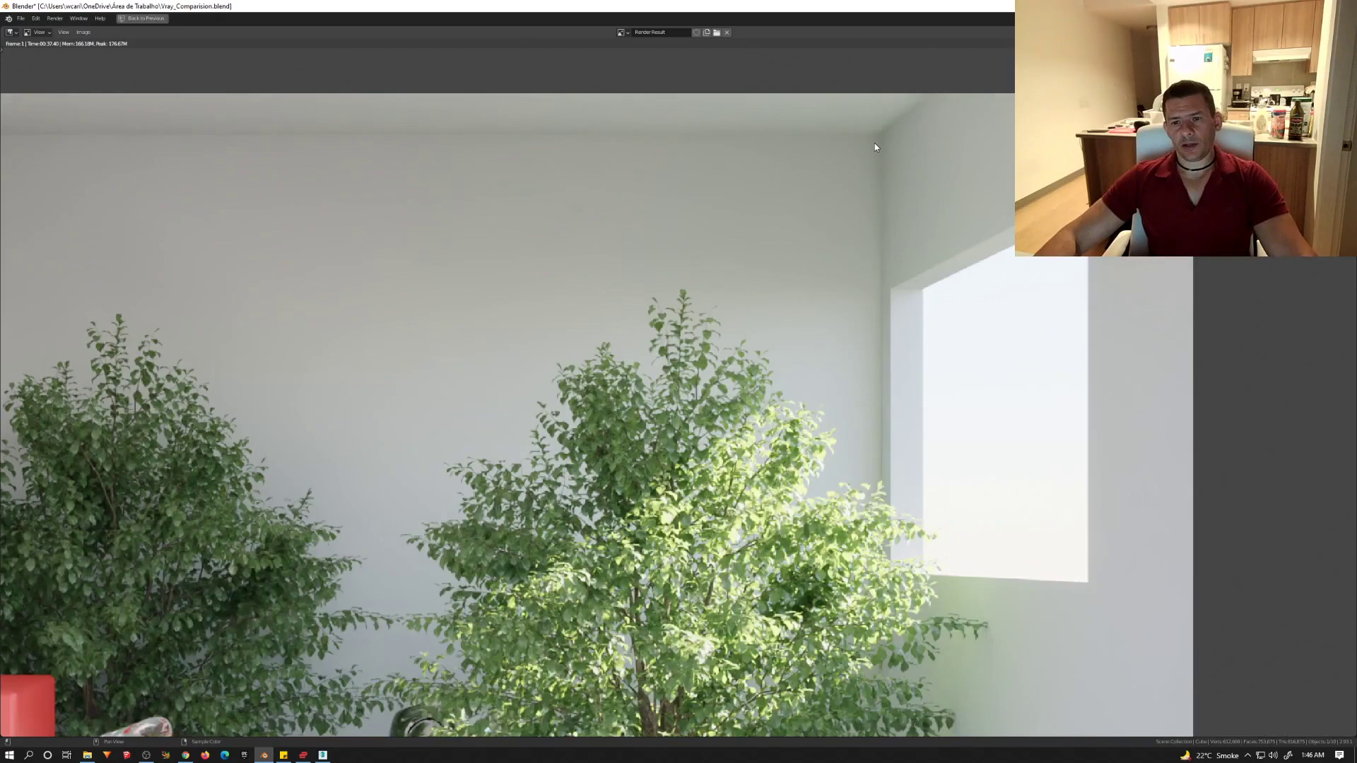
scroll(889, 133, "up", 4)
scroll(888, 138, "down", 4)
scroll(356, 182, "down", 1)
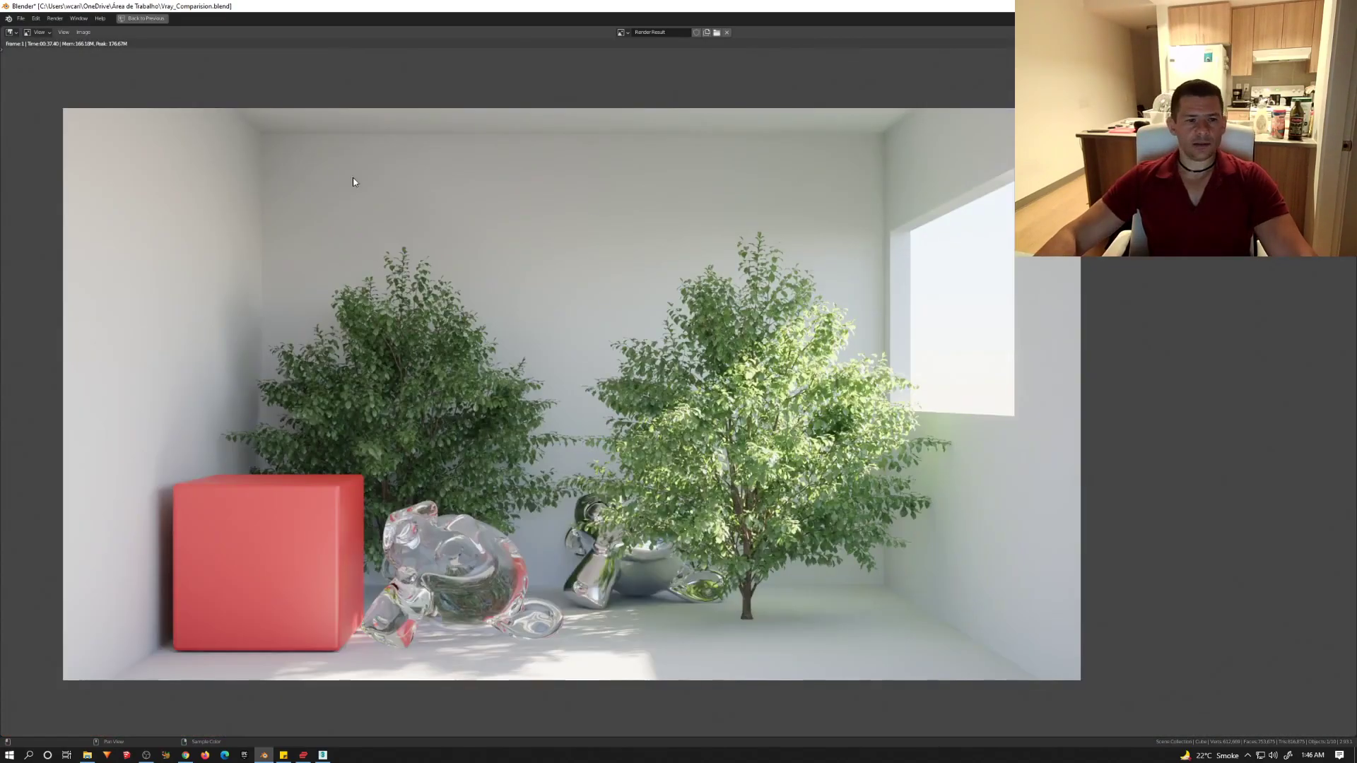
scroll(242, 142, "up", 2)
scroll(403, 149, "down", 3)
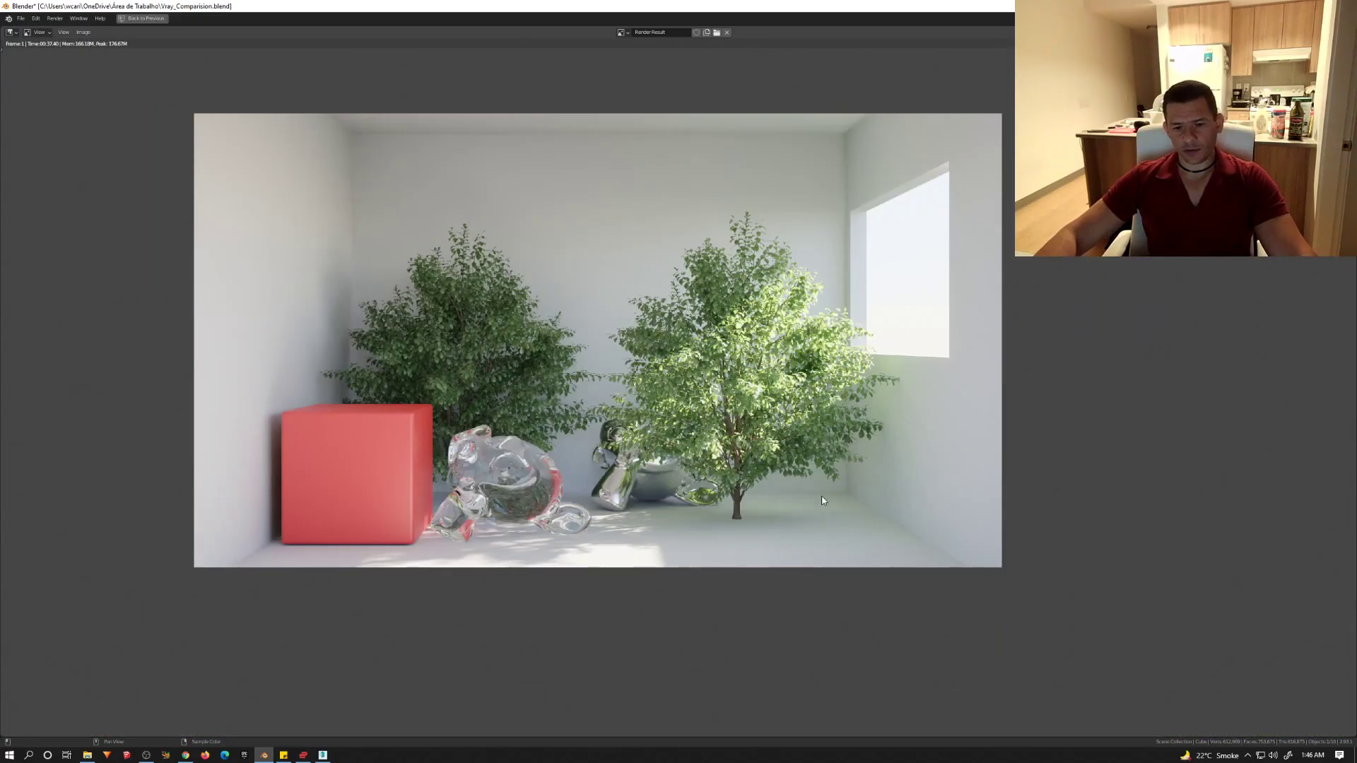
scroll(827, 503, "up", 1)
scroll(857, 503, "up", 4)
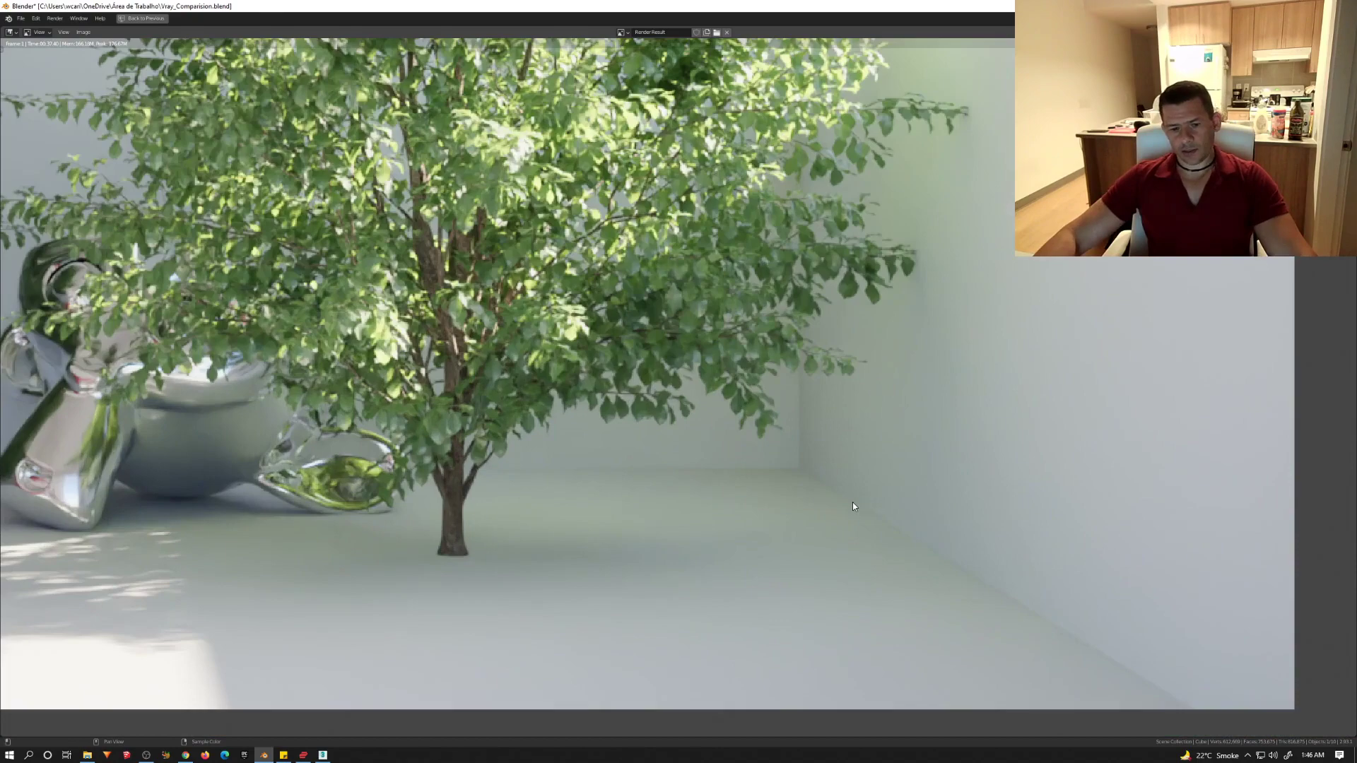
scroll(852, 502, "down", 4)
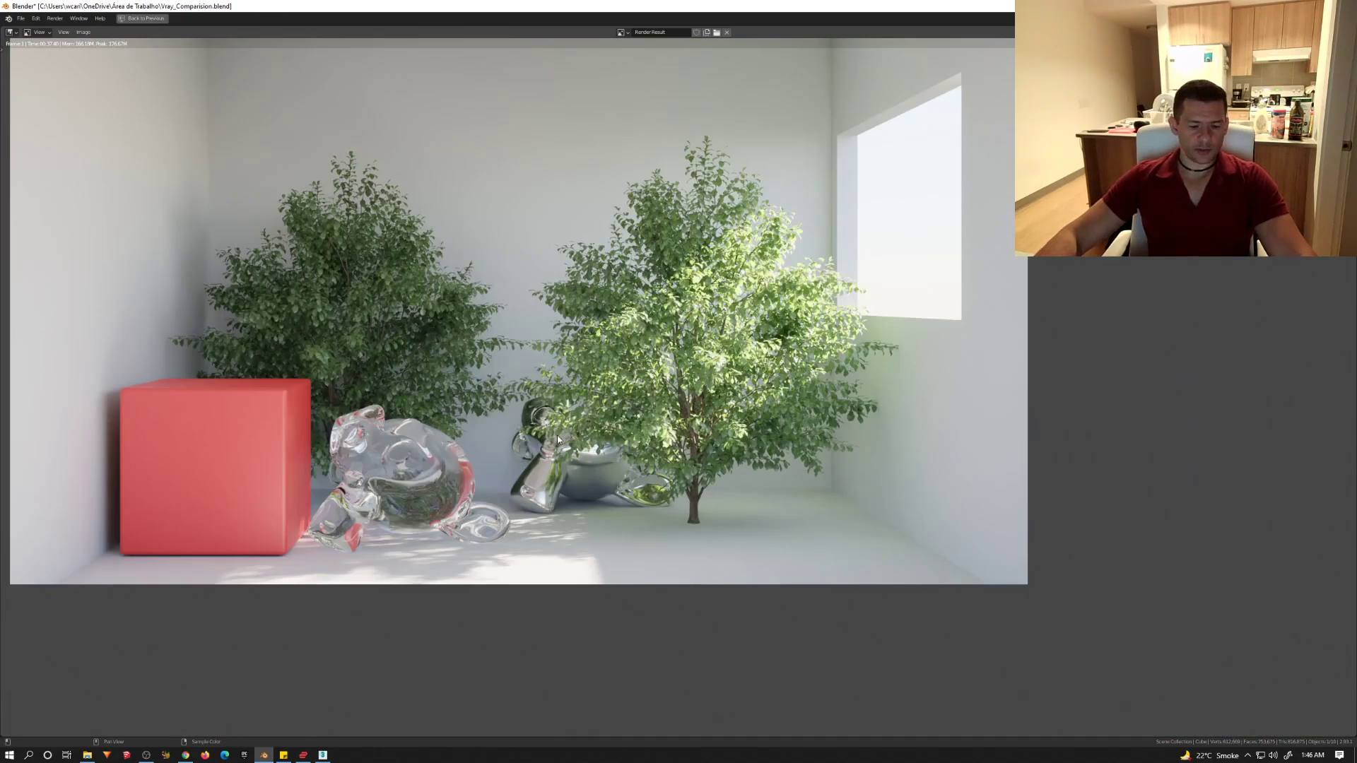
Step: Zoom and pan across the V-Ray render in 3ds Max, then restore Blender's render window over it
left_click(325, 756)
scroll(543, 482, "down", 2)
scroll(599, 397, "up", 1)
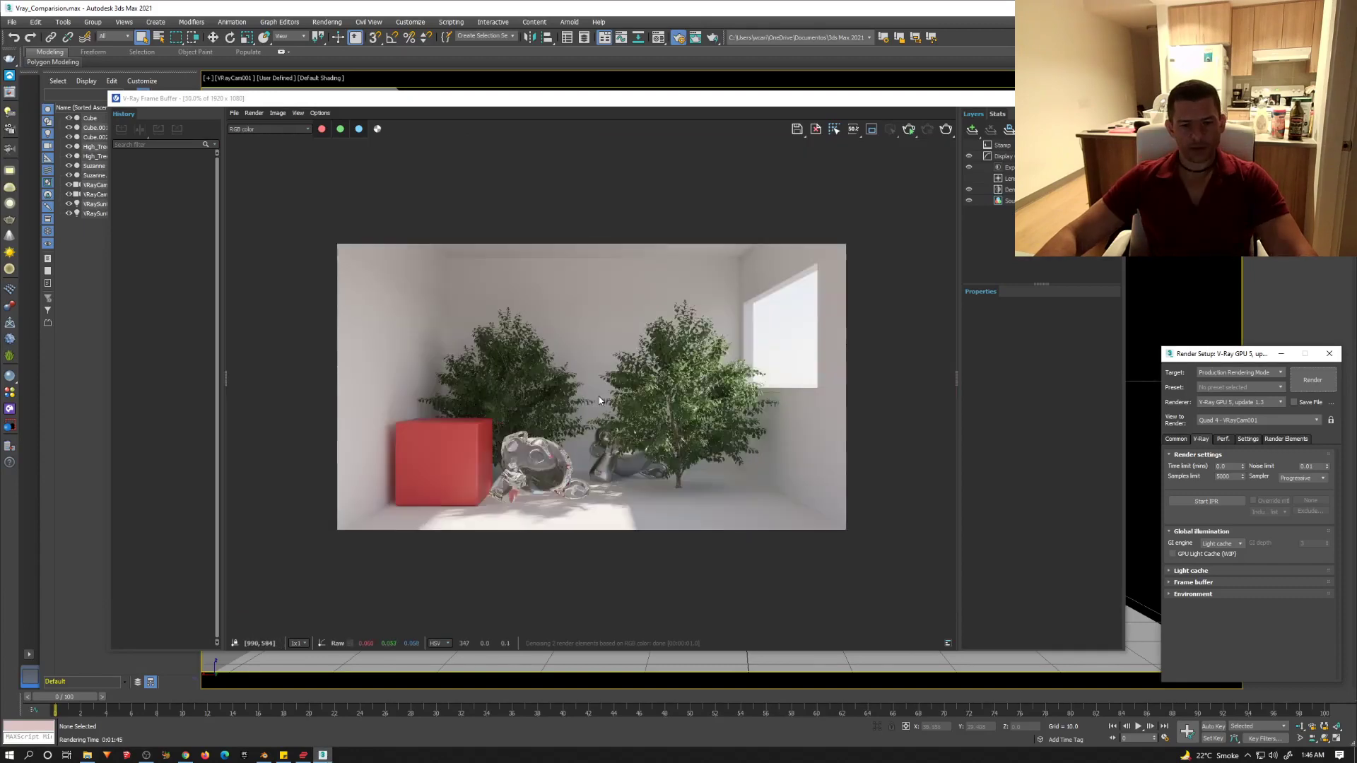
scroll(600, 397, "up", 1)
scroll(600, 396, "down", 1)
scroll(771, 416, "up", 1)
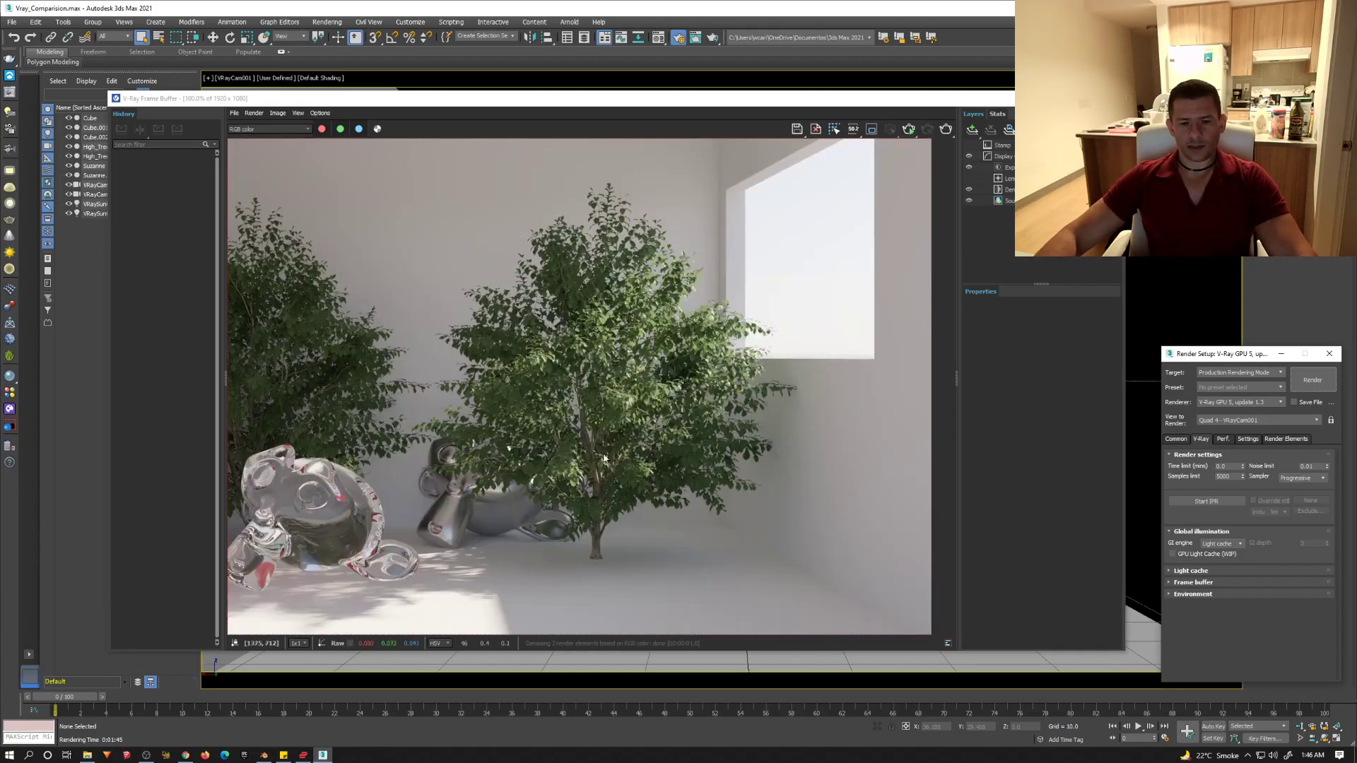
middle_click_drag(696, 458, 586, 442)
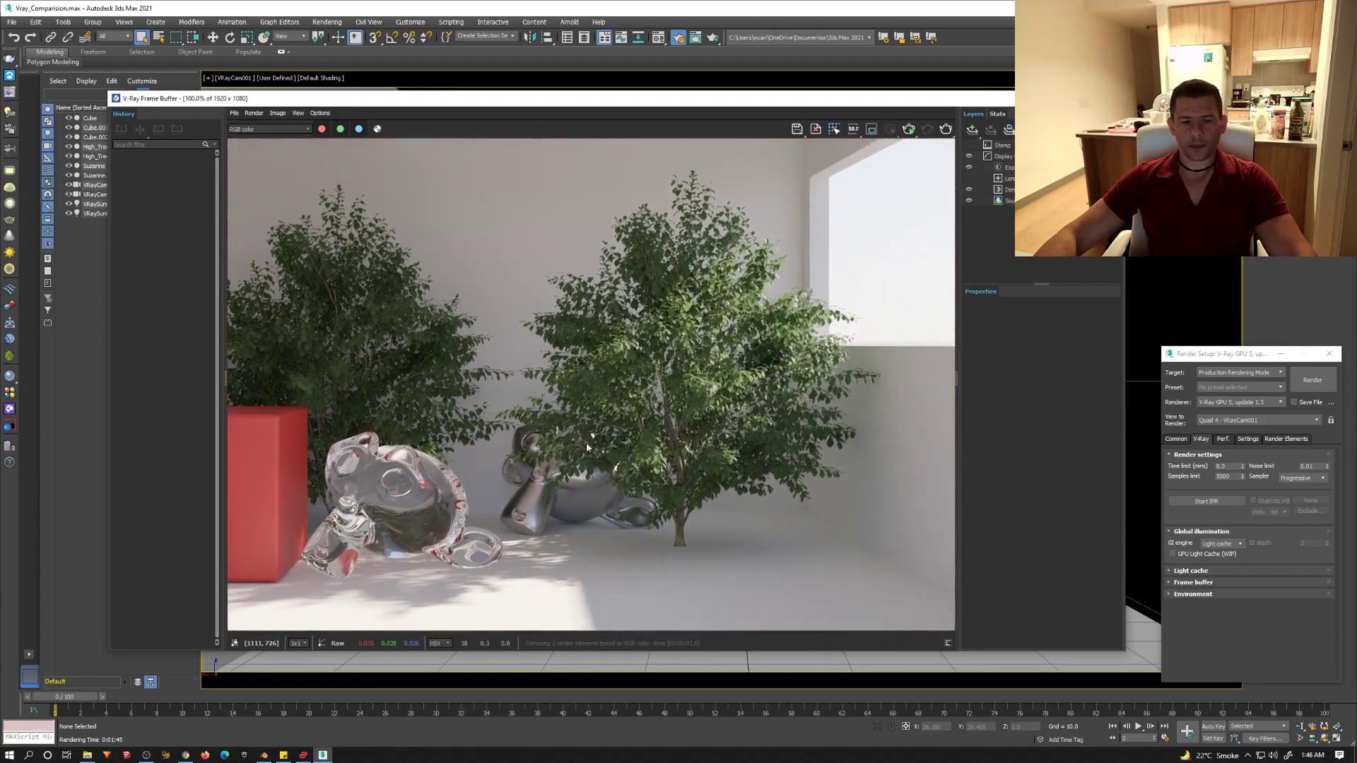
left_click(264, 755)
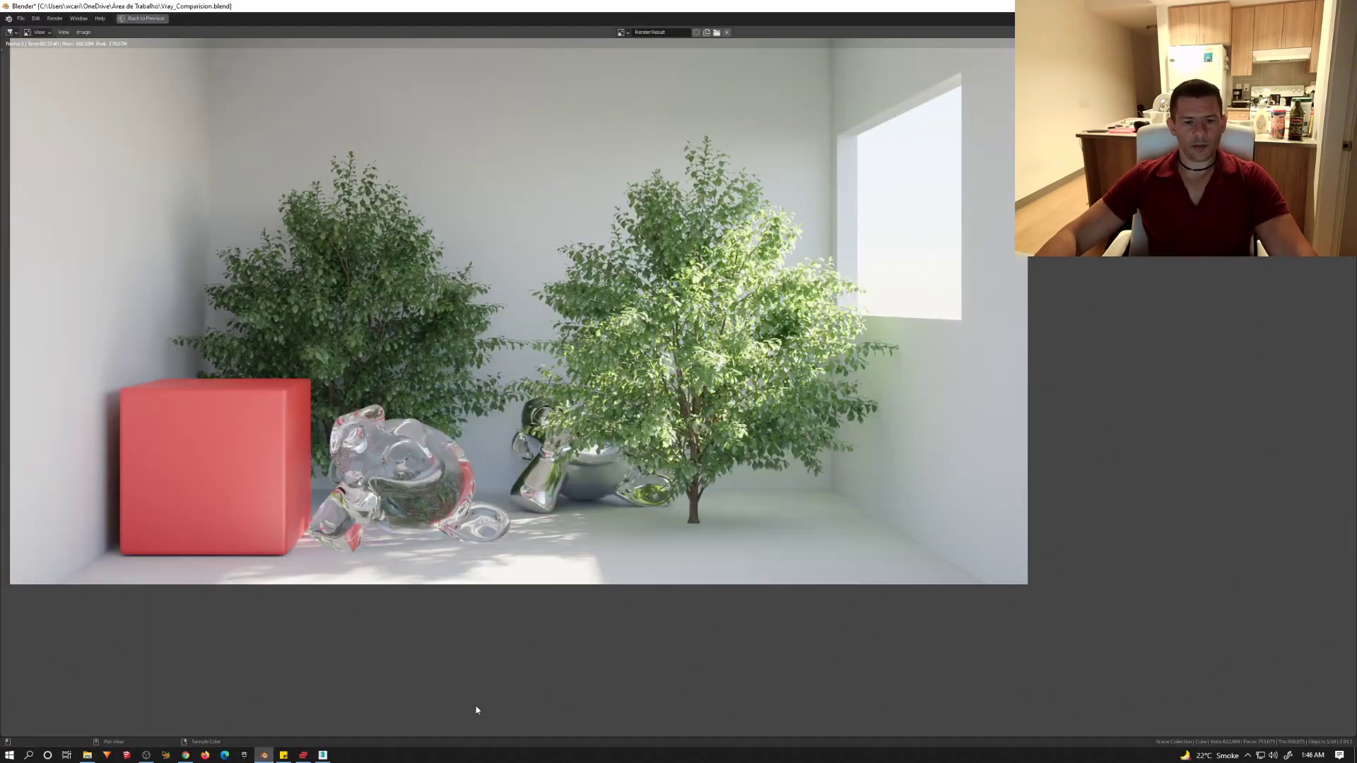
double_click(988, 9)
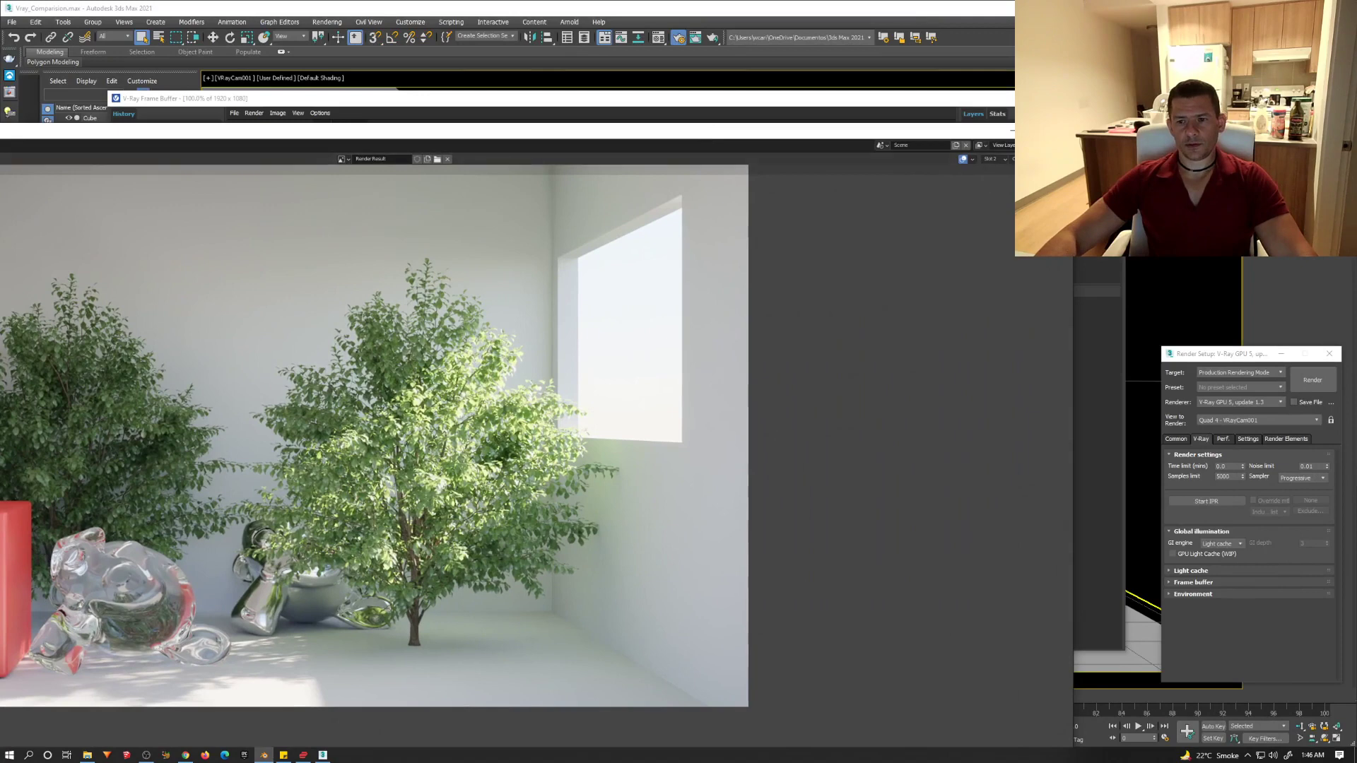
Step: Enlarge the V-Ray frame buffer and position the Blender Cycles render beside it
left_click_drag(971, 136, 494, 113)
left_click(623, 105)
left_click(920, 94)
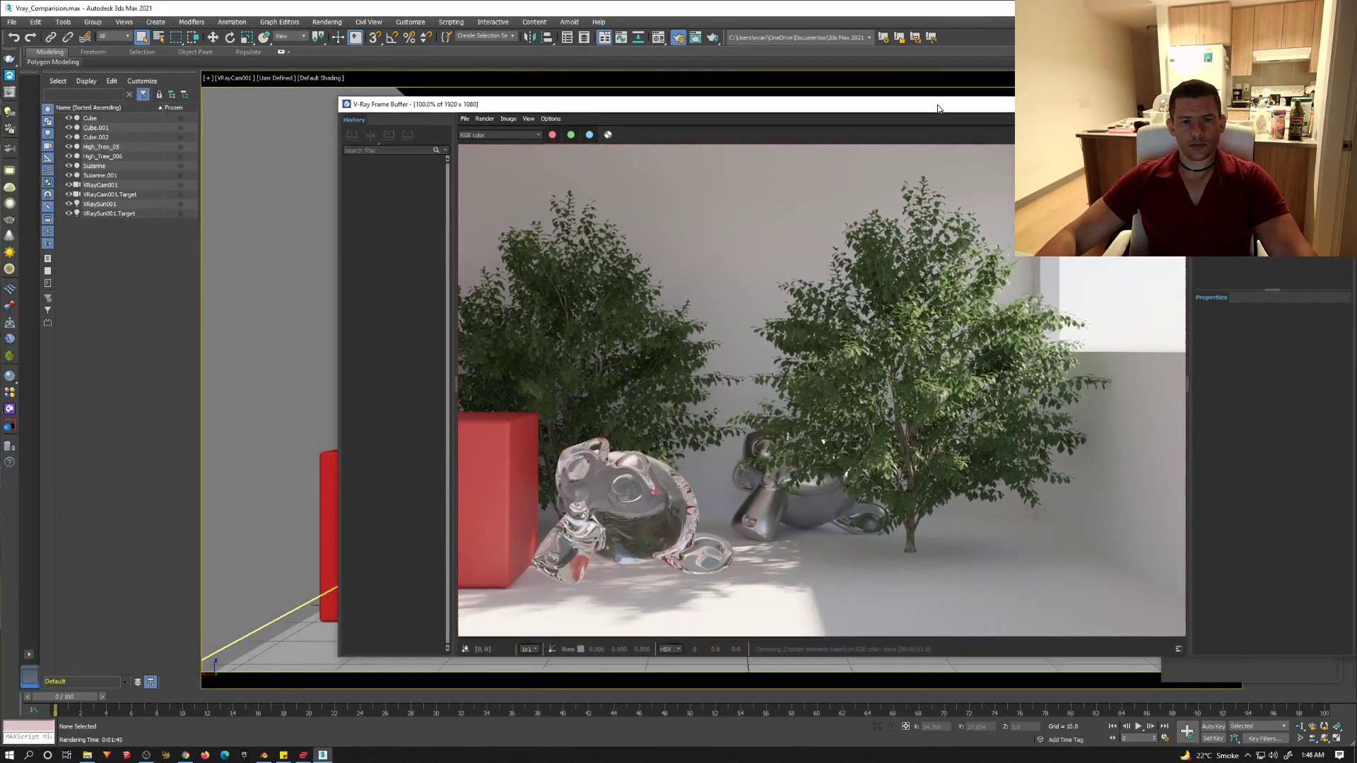
left_click(265, 755)
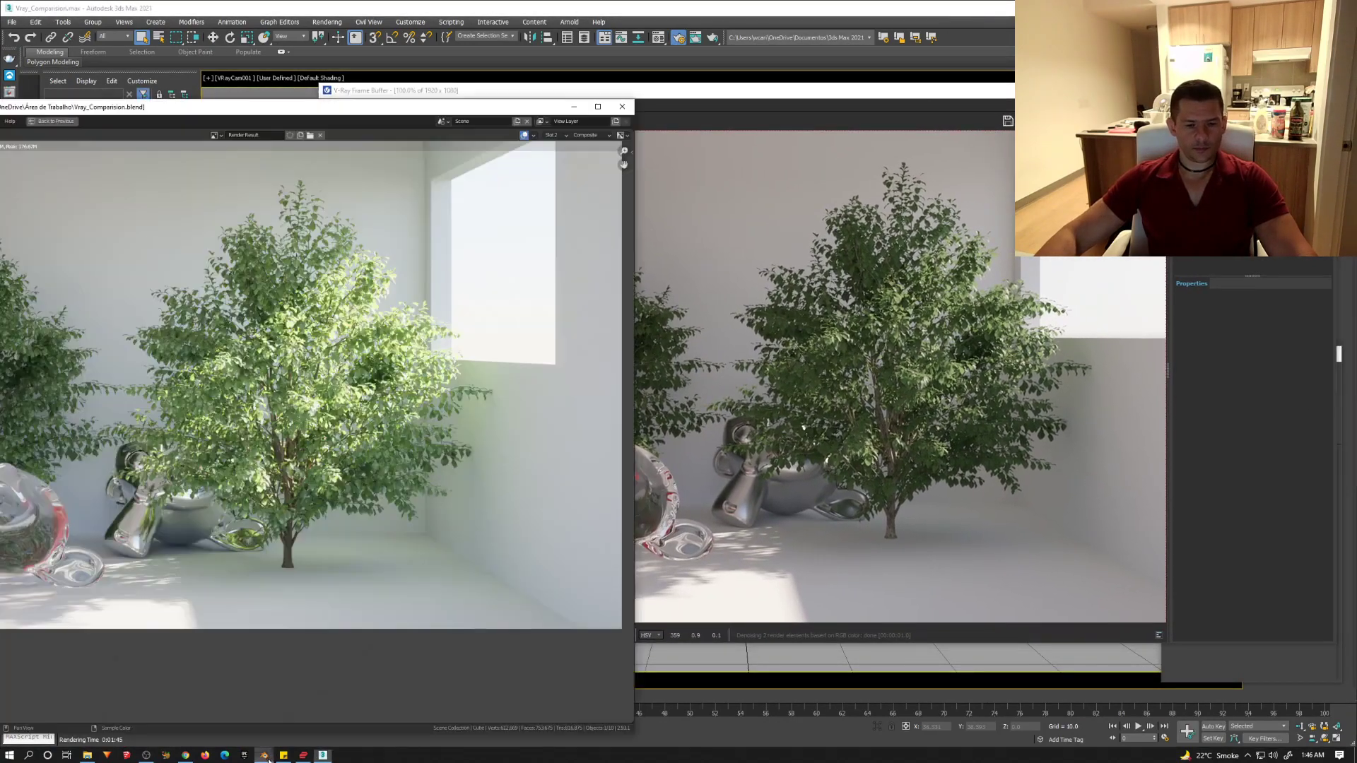
middle_click_drag(216, 460, 361, 460)
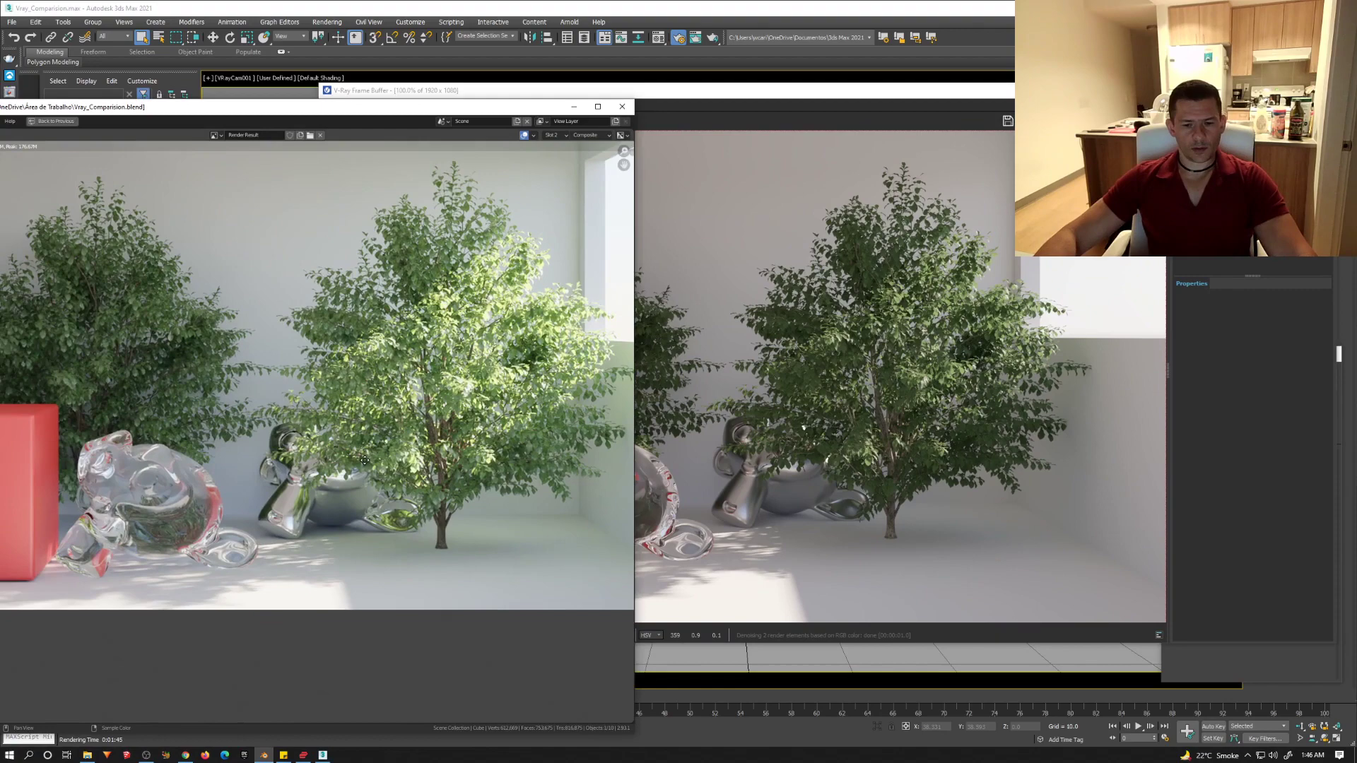
middle_click_drag(365, 460, 333, 482)
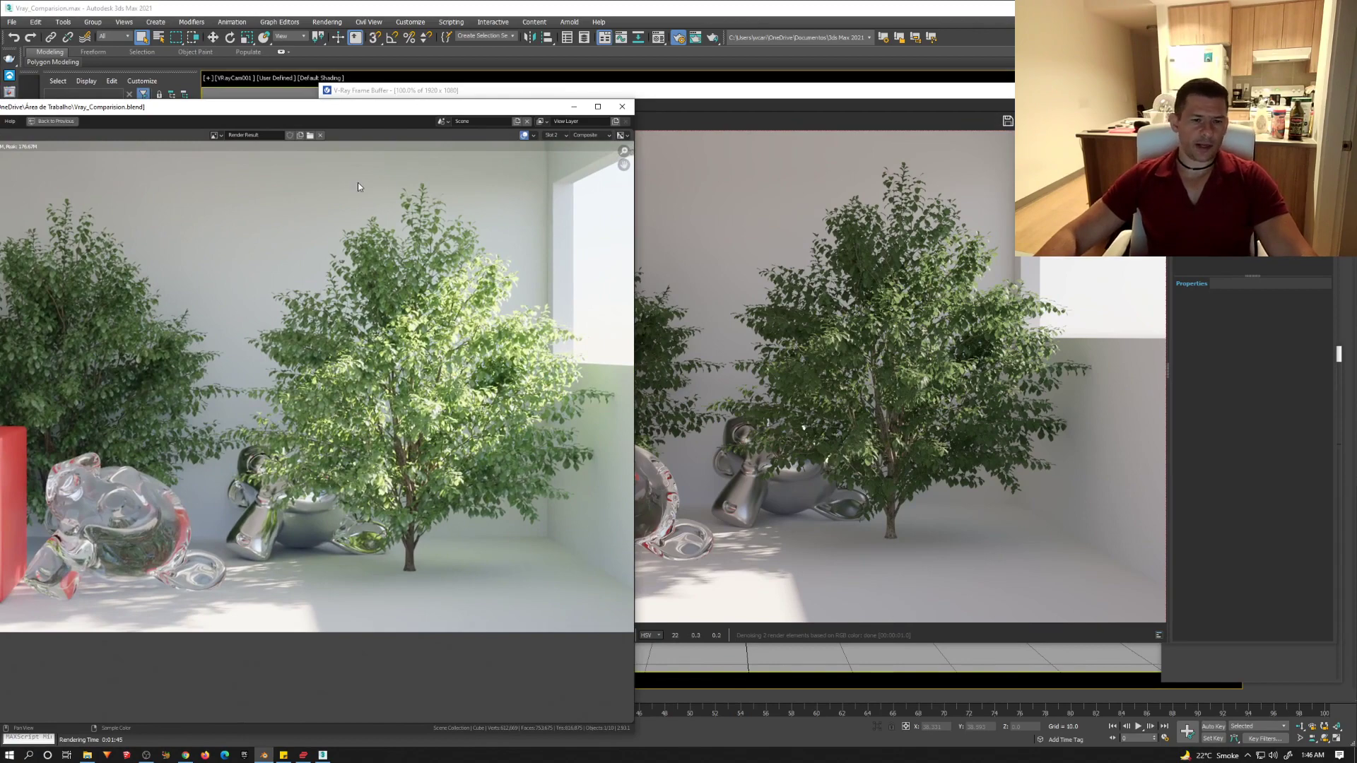
Step: Zoom and pan the Cycles render across the red cube, right-hand tree and wall
scroll(188, 307, "down", 4)
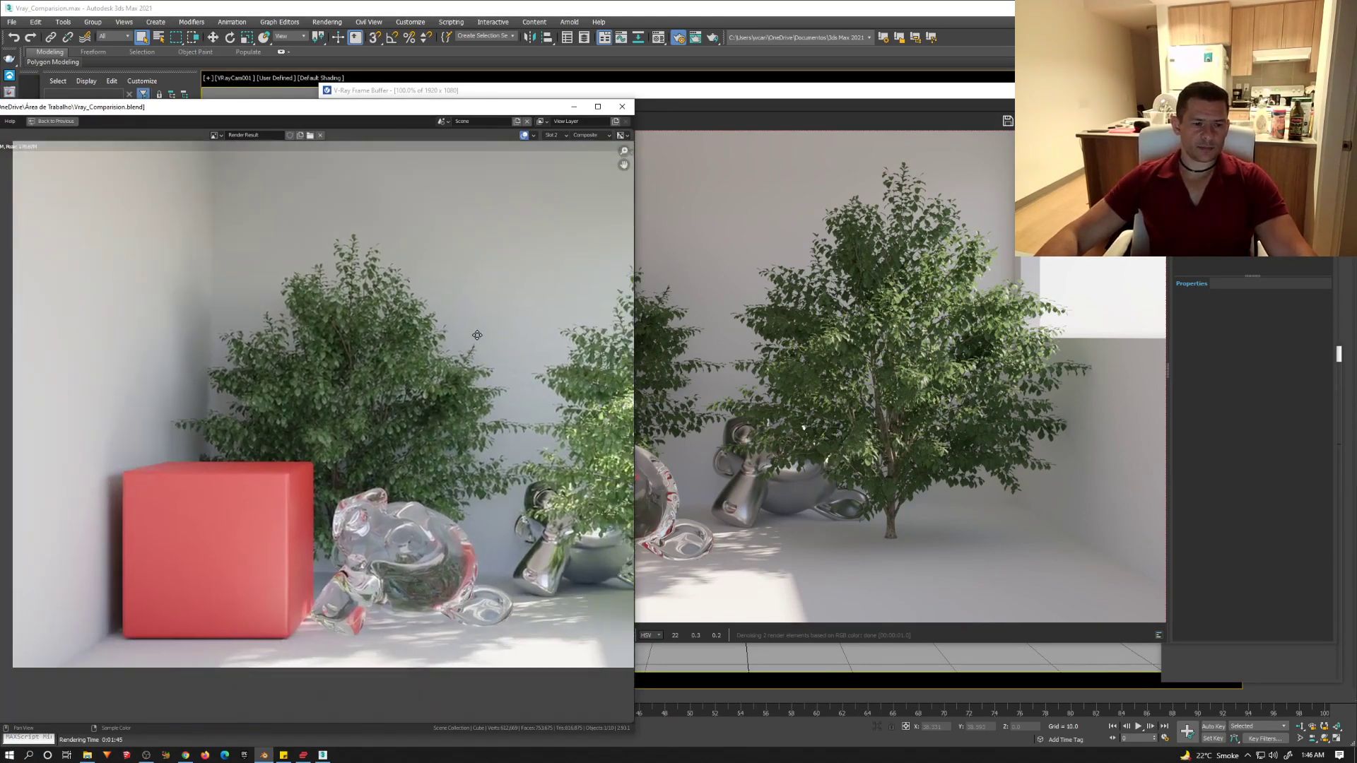
scroll(308, 422, "up", 4)
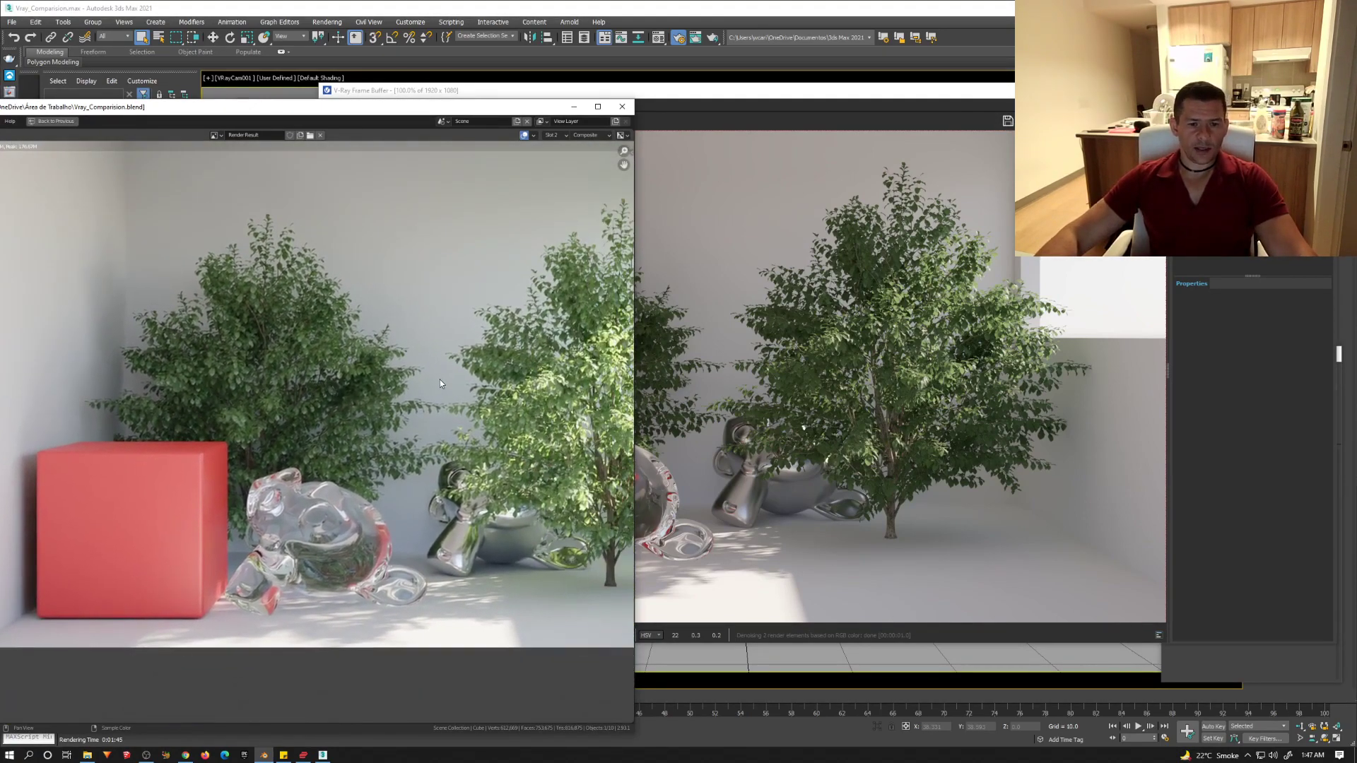
middle_click_drag(355, 404, 336, 455)
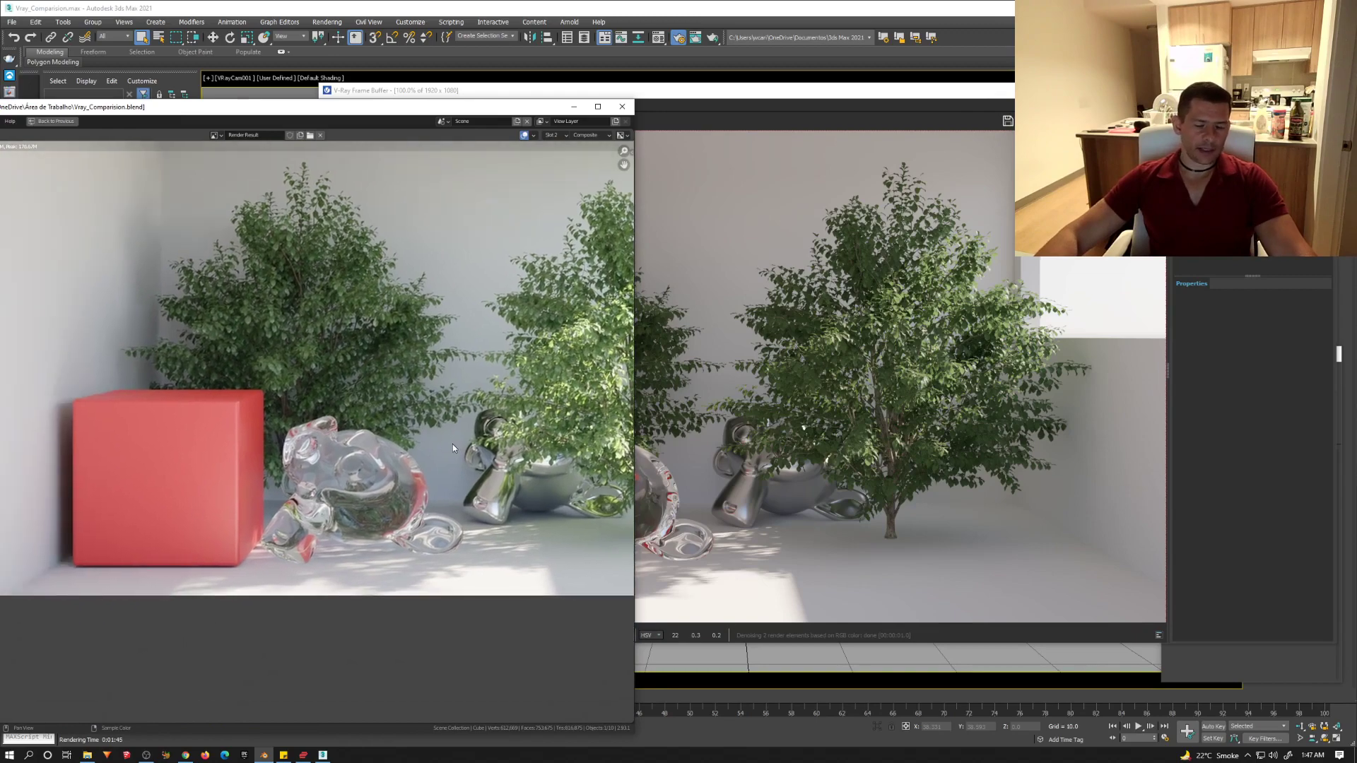
middle_click_drag(452, 444, 326, 430)
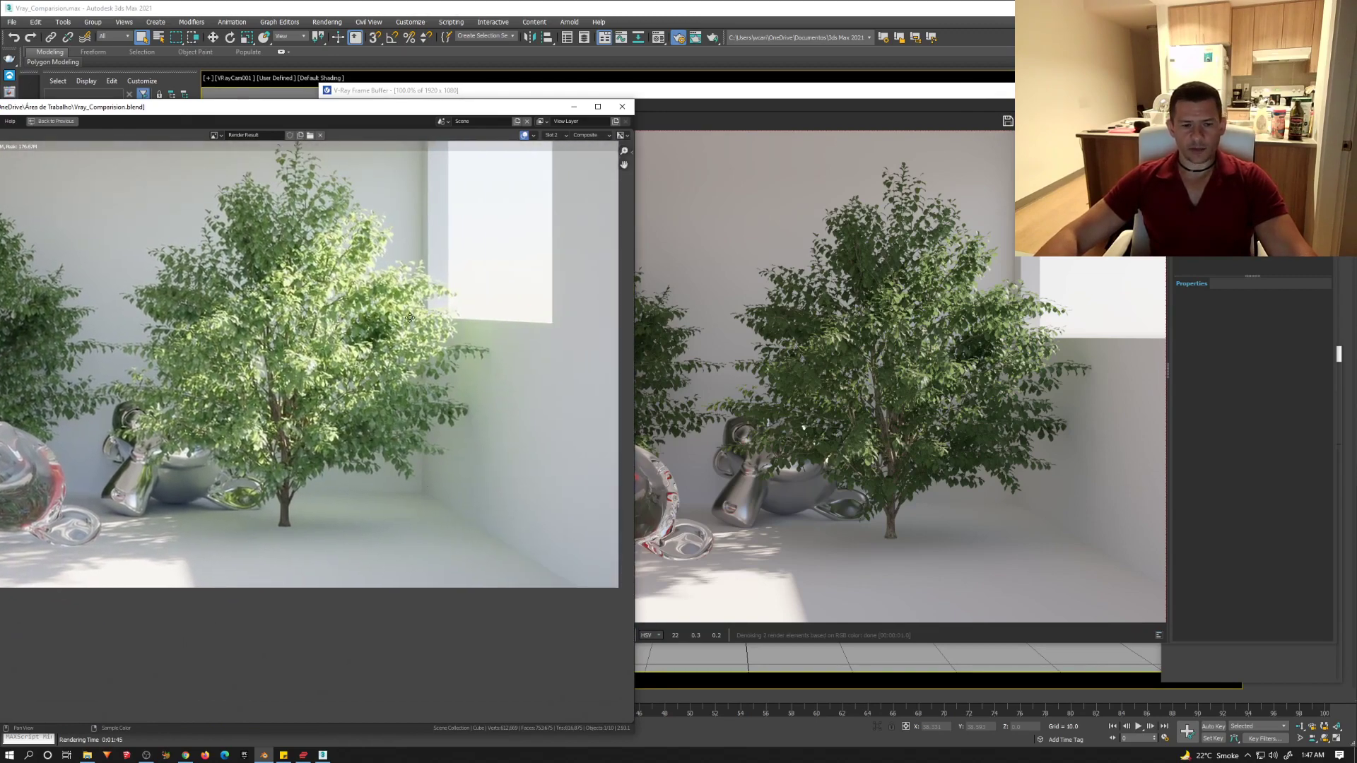
scroll(410, 318, "down", 2)
scroll(383, 341, "up", 5)
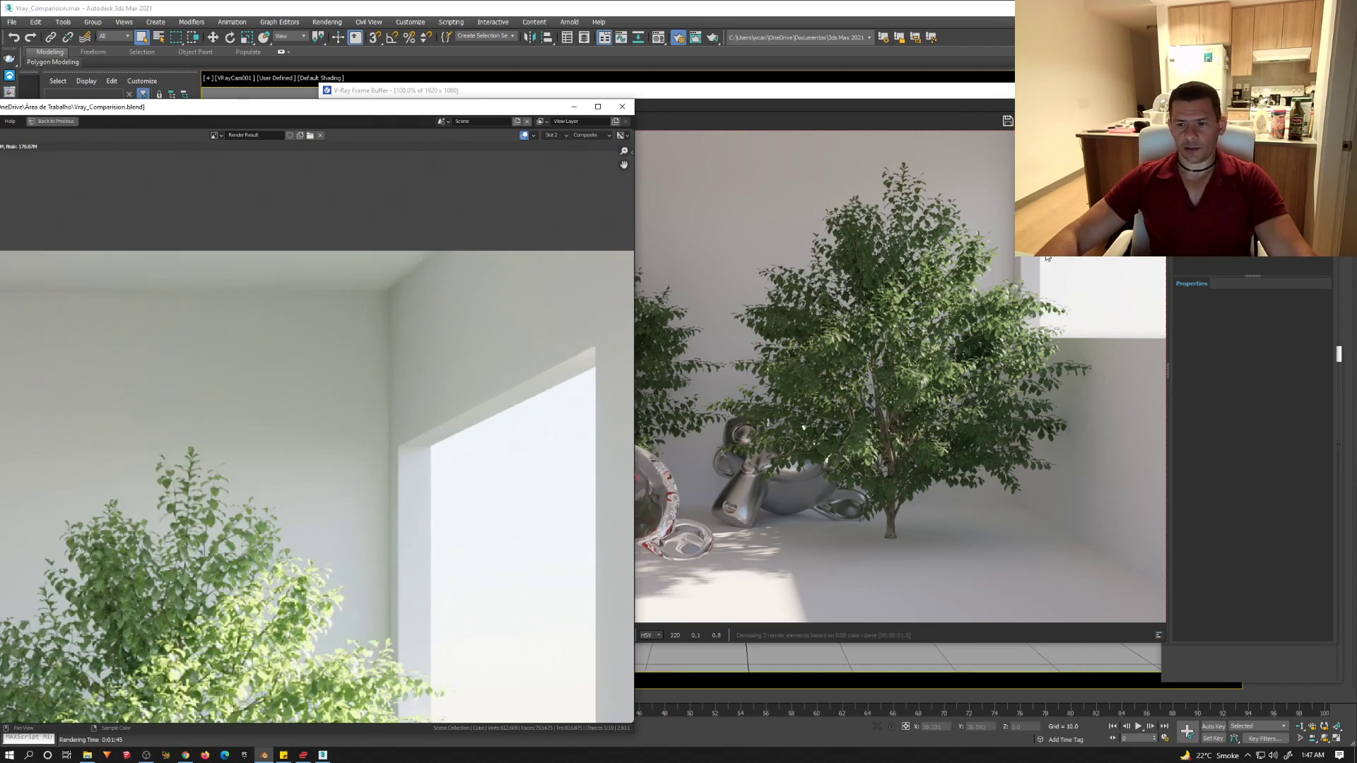
Step: Bring the V-Ray render forward and zoom in, panning past the cube to the wall and plant
left_click(1046, 258)
scroll(989, 260, "up", 5)
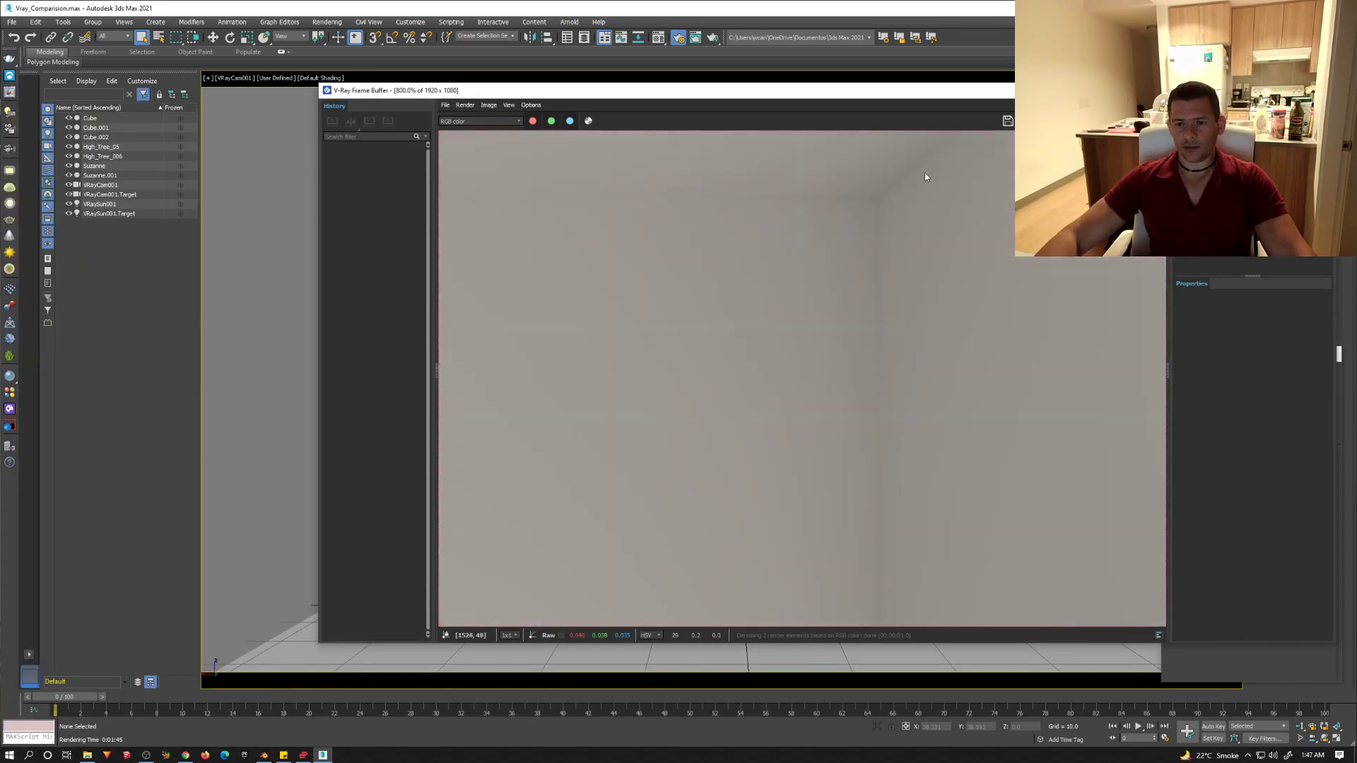
scroll(926, 175, "down", 4)
scroll(892, 205, "down", 2)
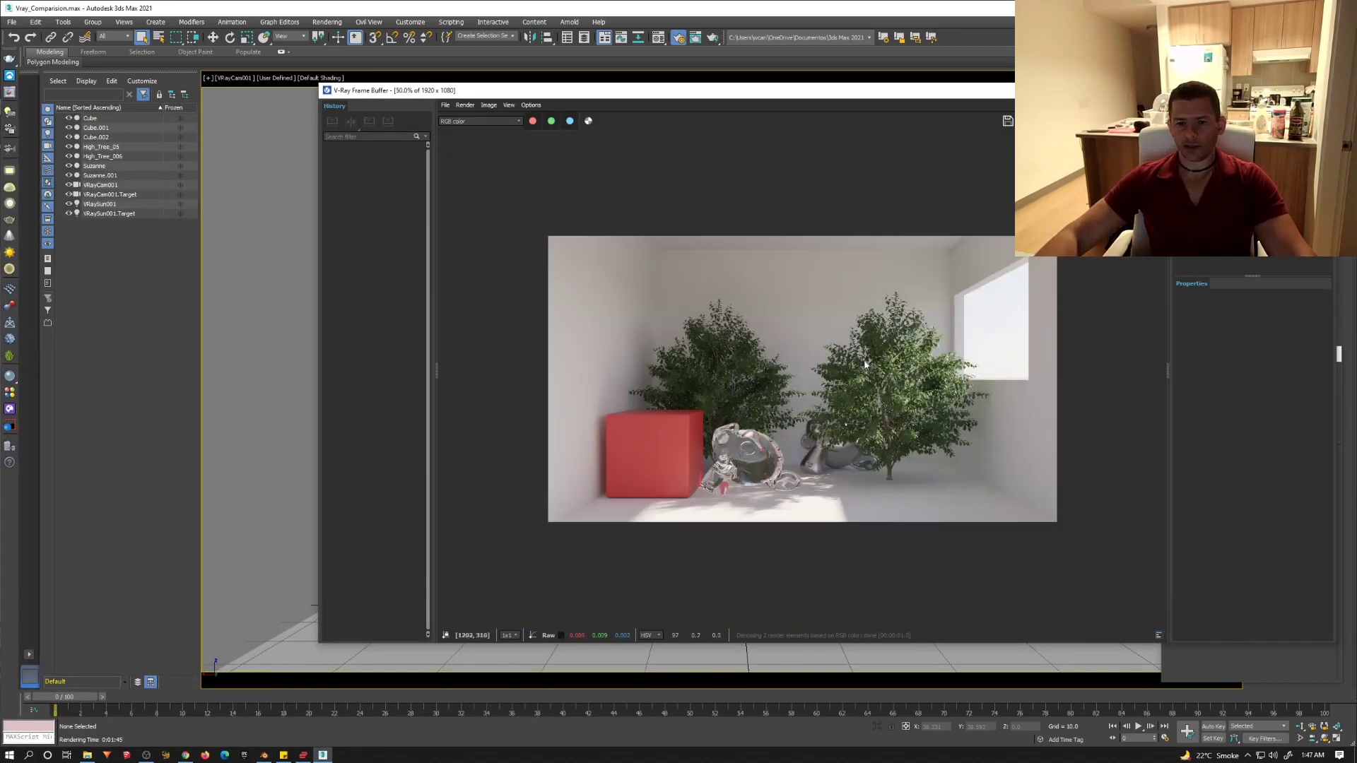
scroll(978, 509, "up", 4)
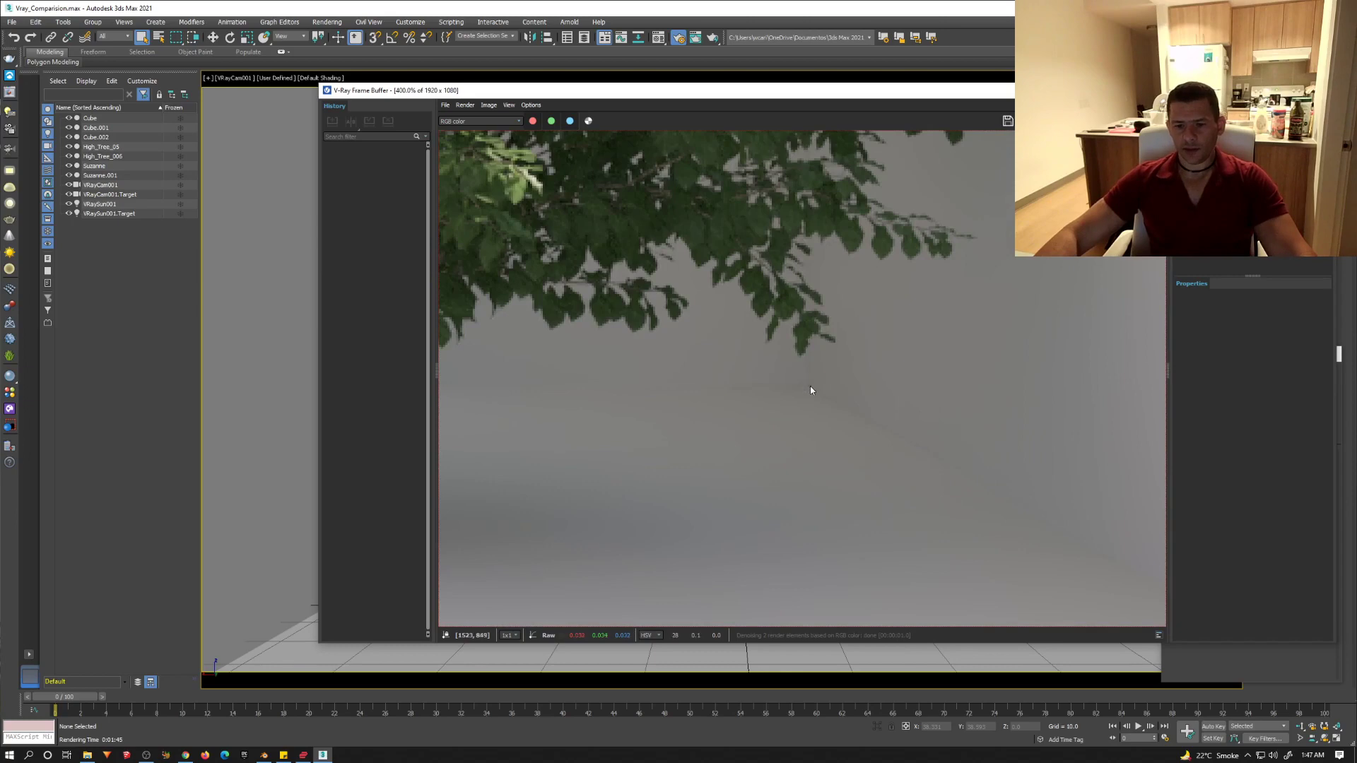
scroll(804, 400, "down", 4)
scroll(600, 495, "up", 2)
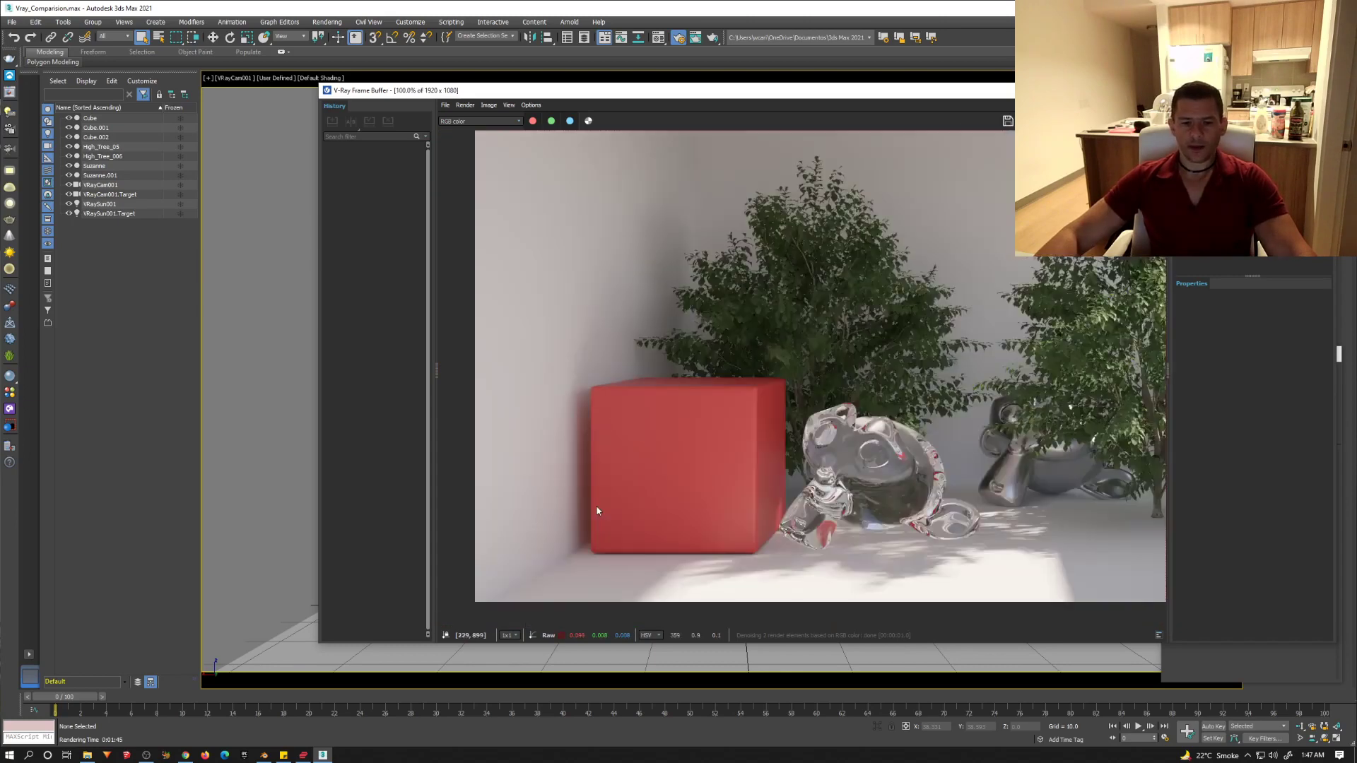
scroll(597, 510, "up", 1)
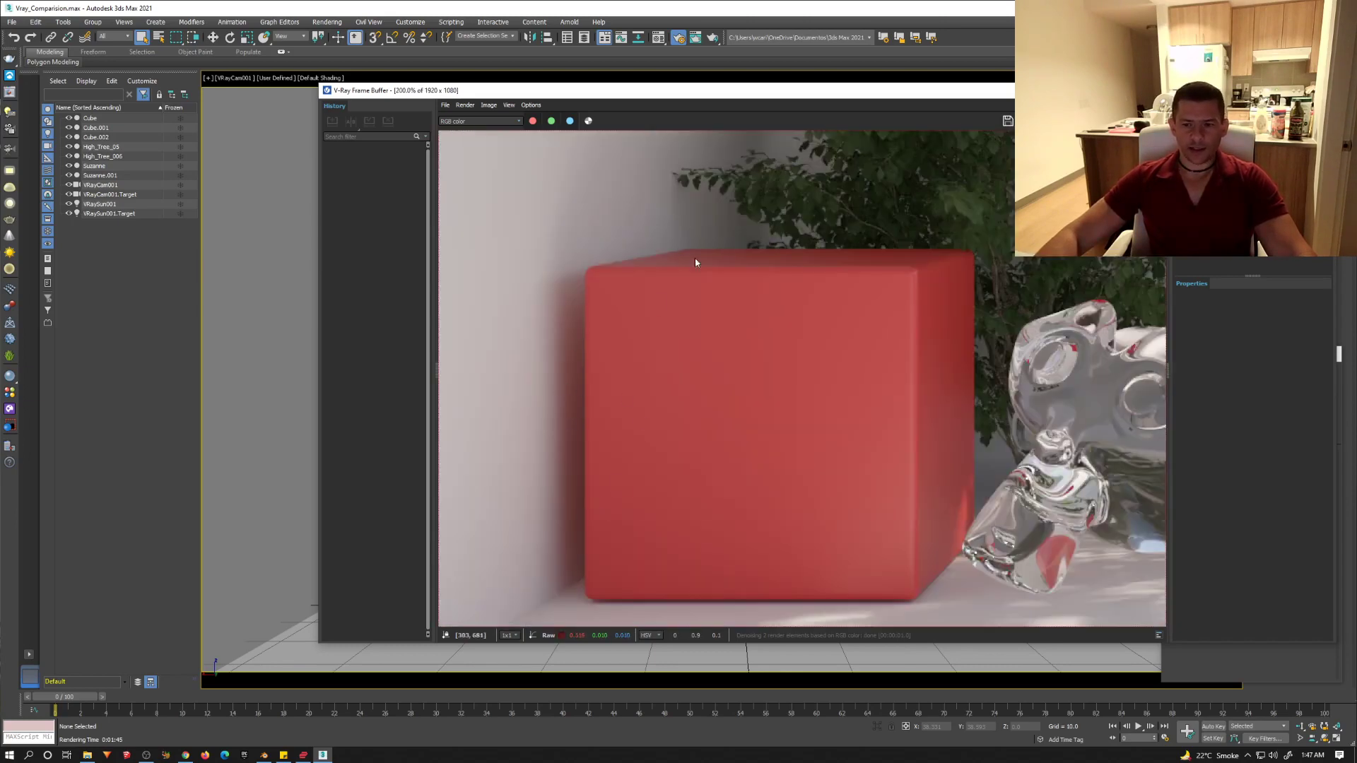
middle_click_drag(695, 263, 710, 506)
middle_click_drag(794, 279, 793, 493)
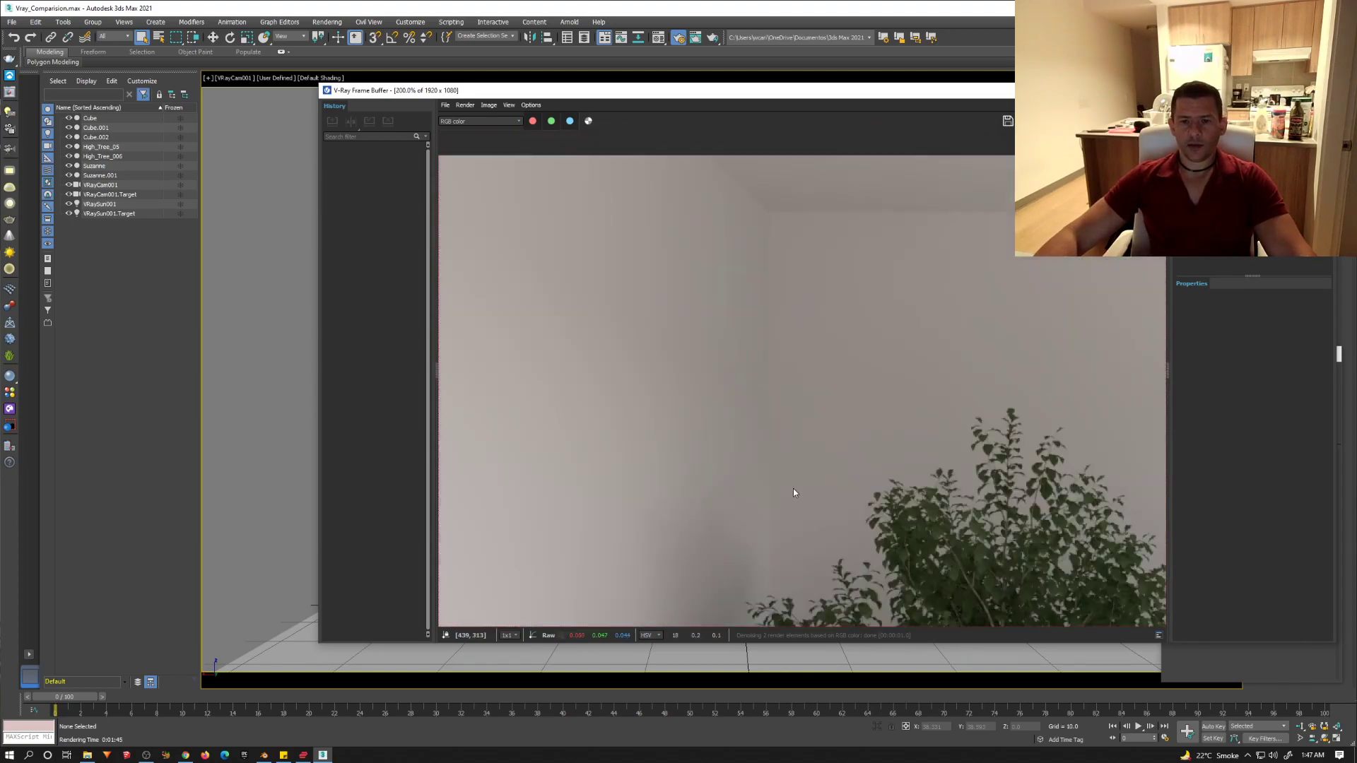
scroll(780, 203, "up", 1)
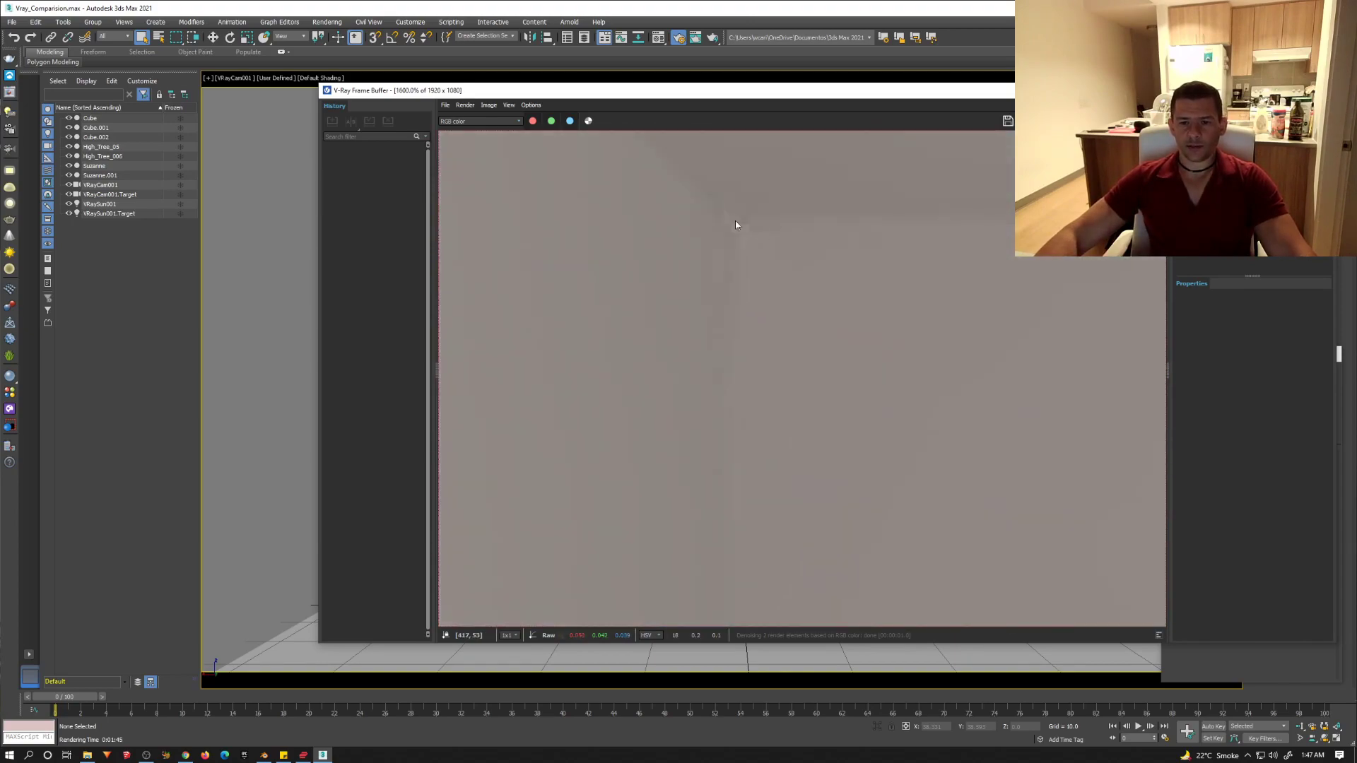
scroll(737, 225, "down", 2)
scroll(796, 374, "down", 2)
scroll(858, 414, "up", 4)
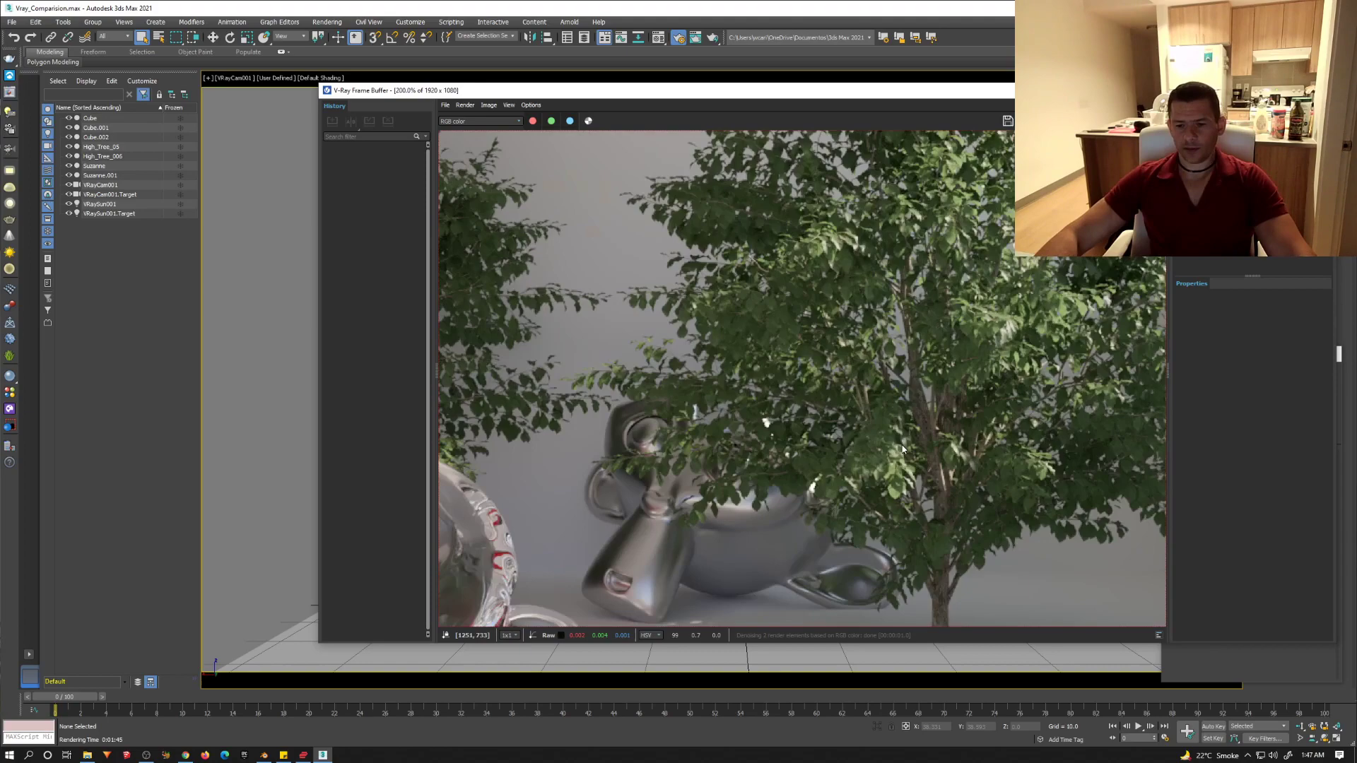
scroll(932, 442, "up", 3)
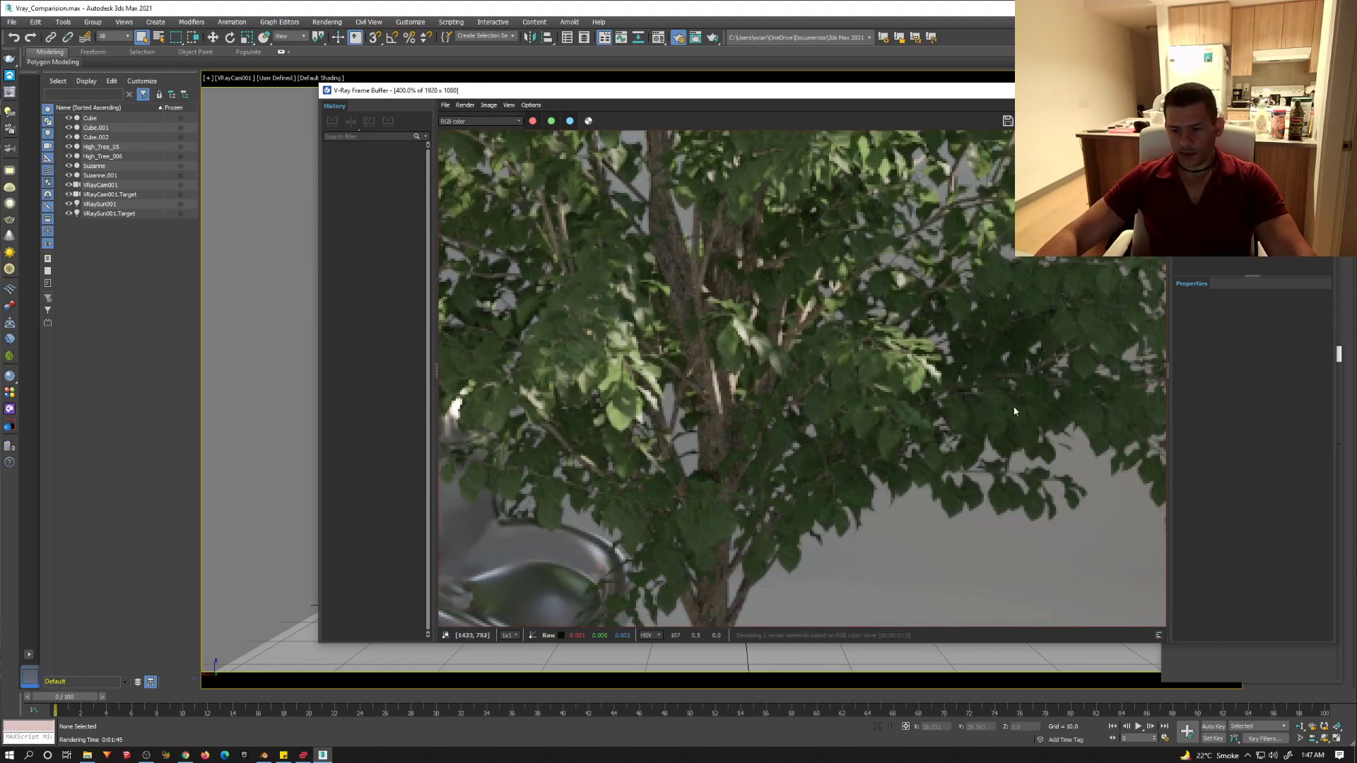
scroll(921, 470, "down", 2)
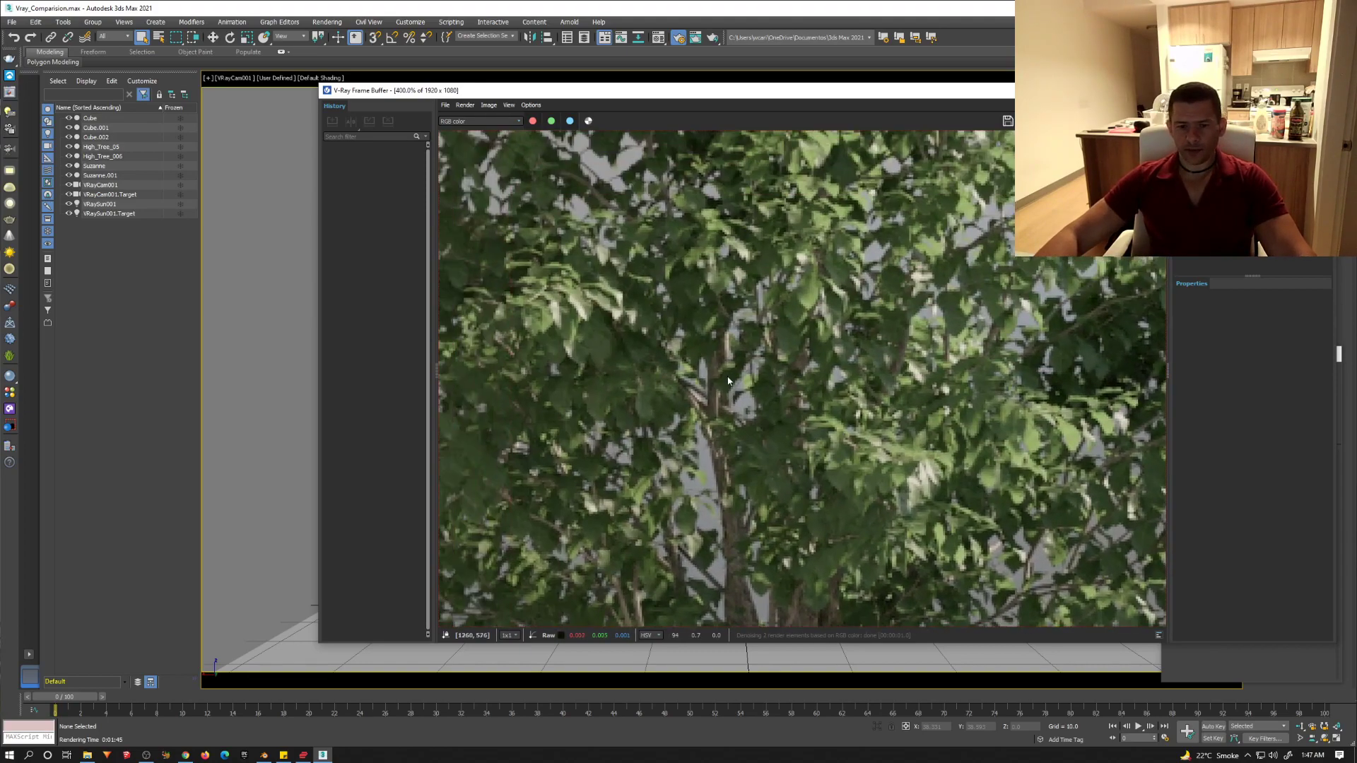
scroll(709, 385, "down", 2)
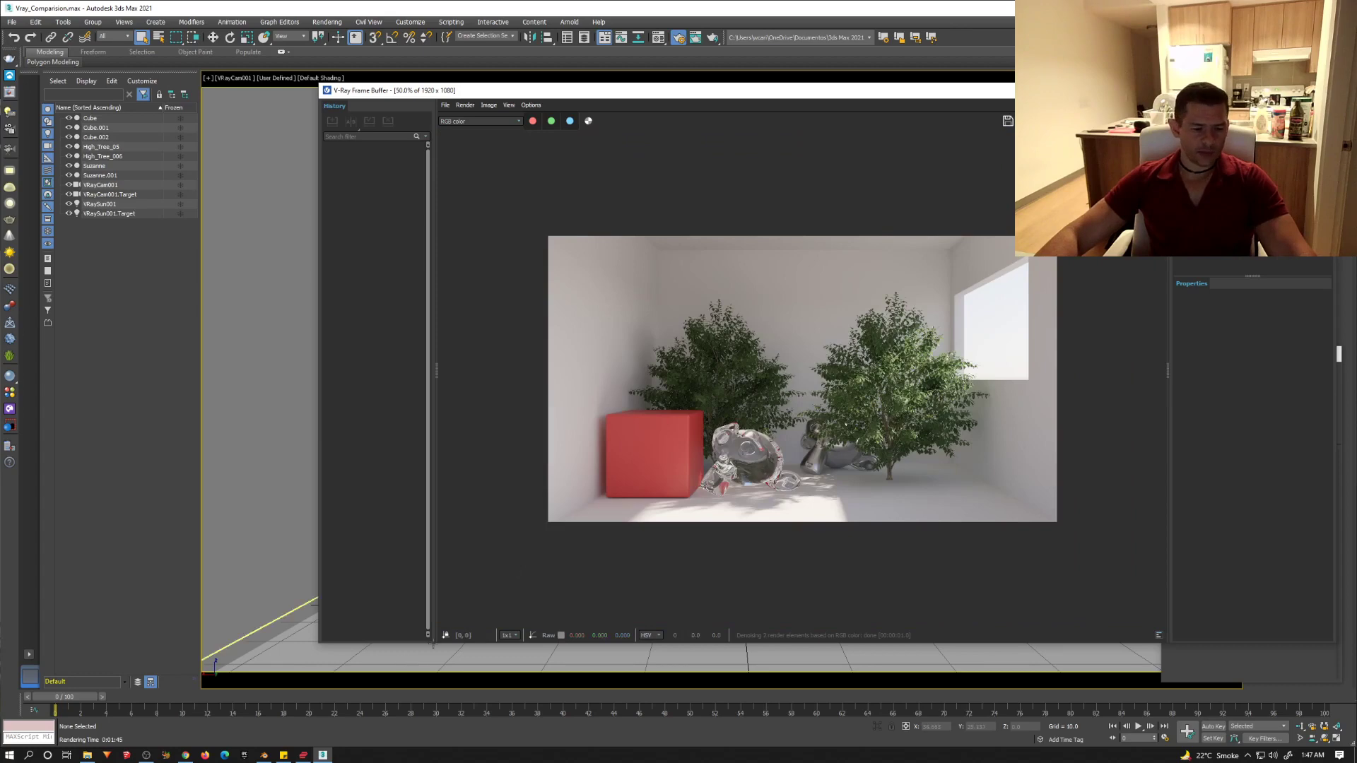
scroll(742, 408, "up", 3)
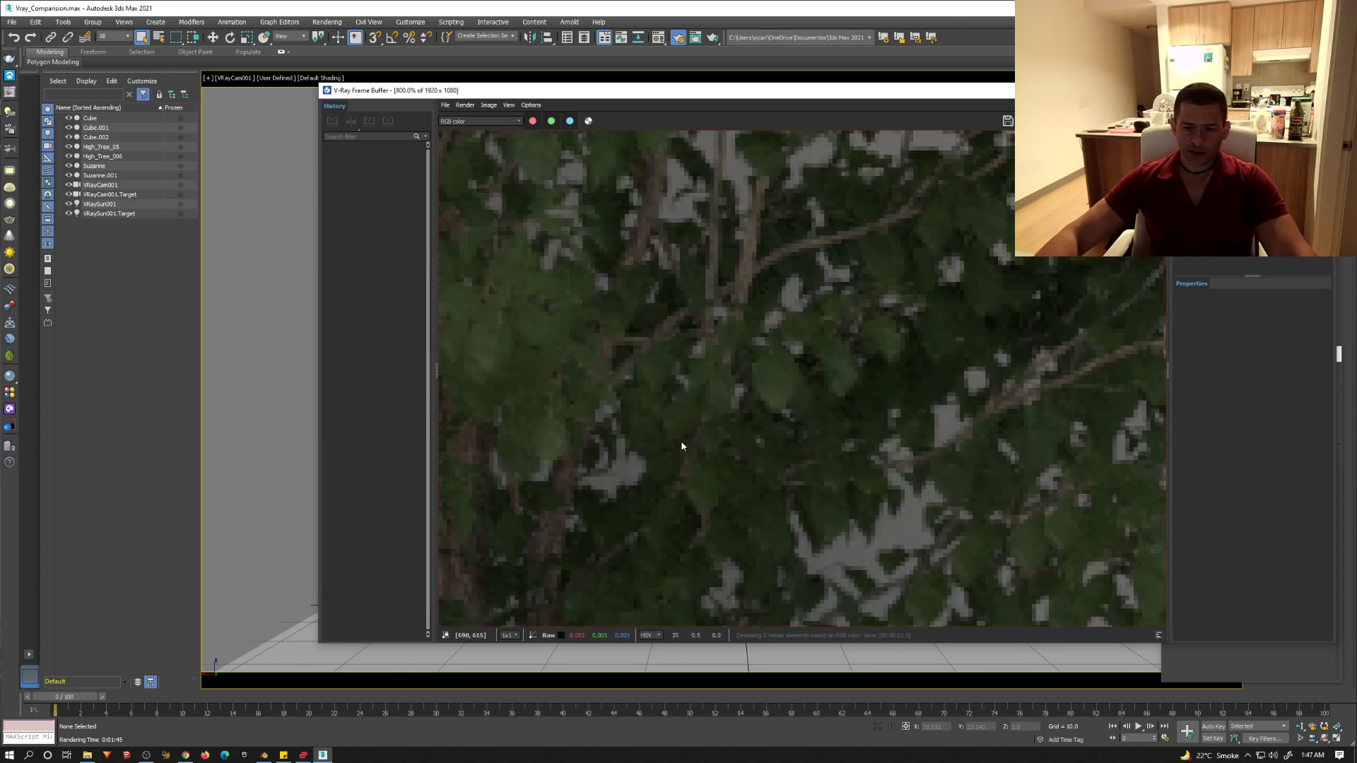
scroll(646, 453, "down", 1)
Step: Pan over the glass Suzanne, cube and trees, then move the frame buffer aside for Render Setup
middle_click_drag(746, 560, 707, 300)
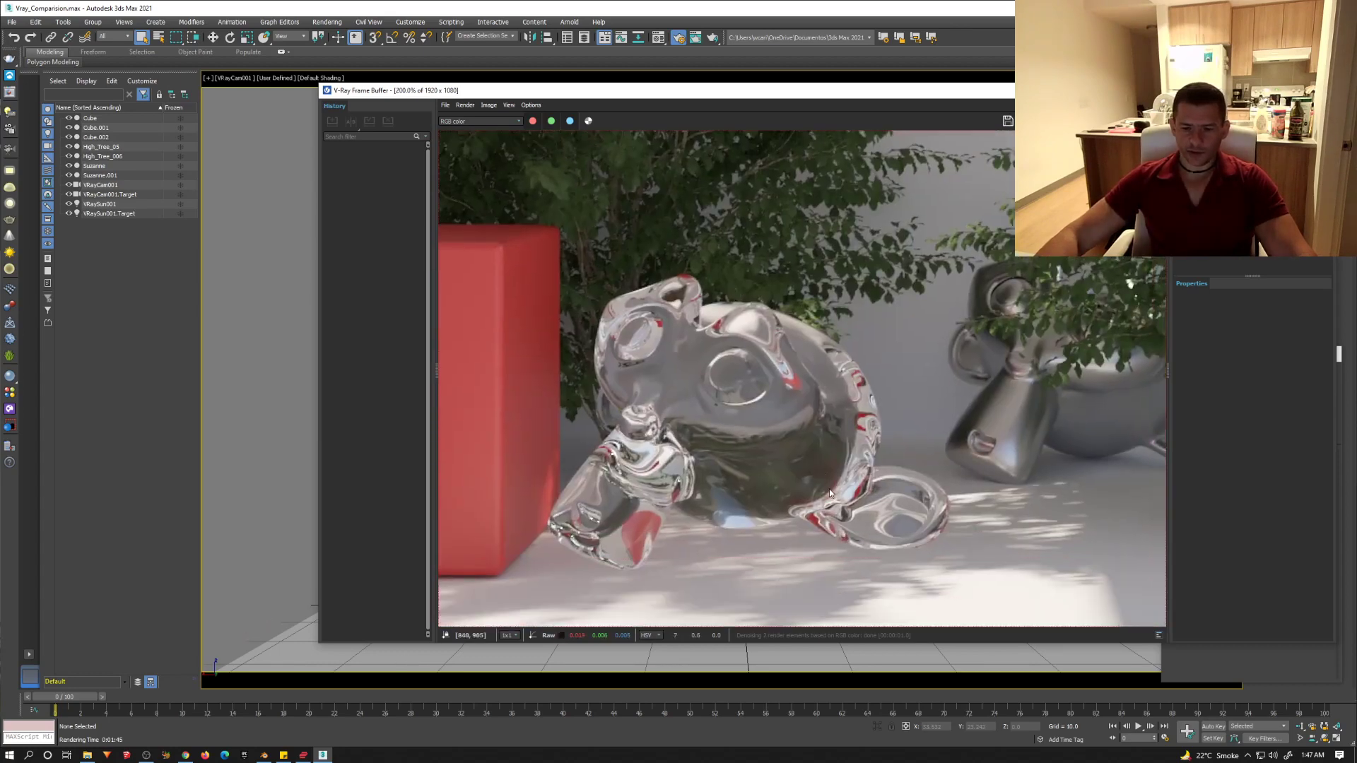
scroll(698, 368, "up", 1)
scroll(545, 422, "down", 2)
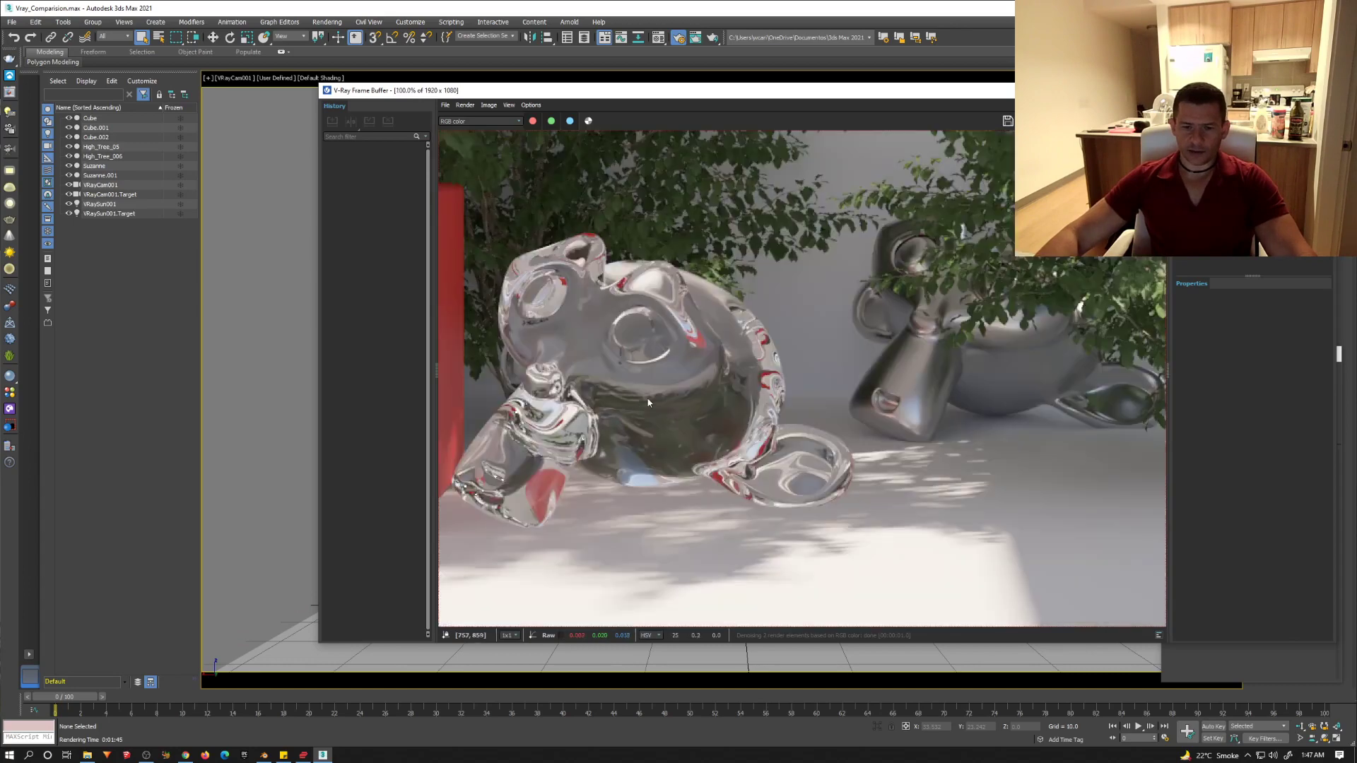
middle_click_drag(709, 442, 773, 442)
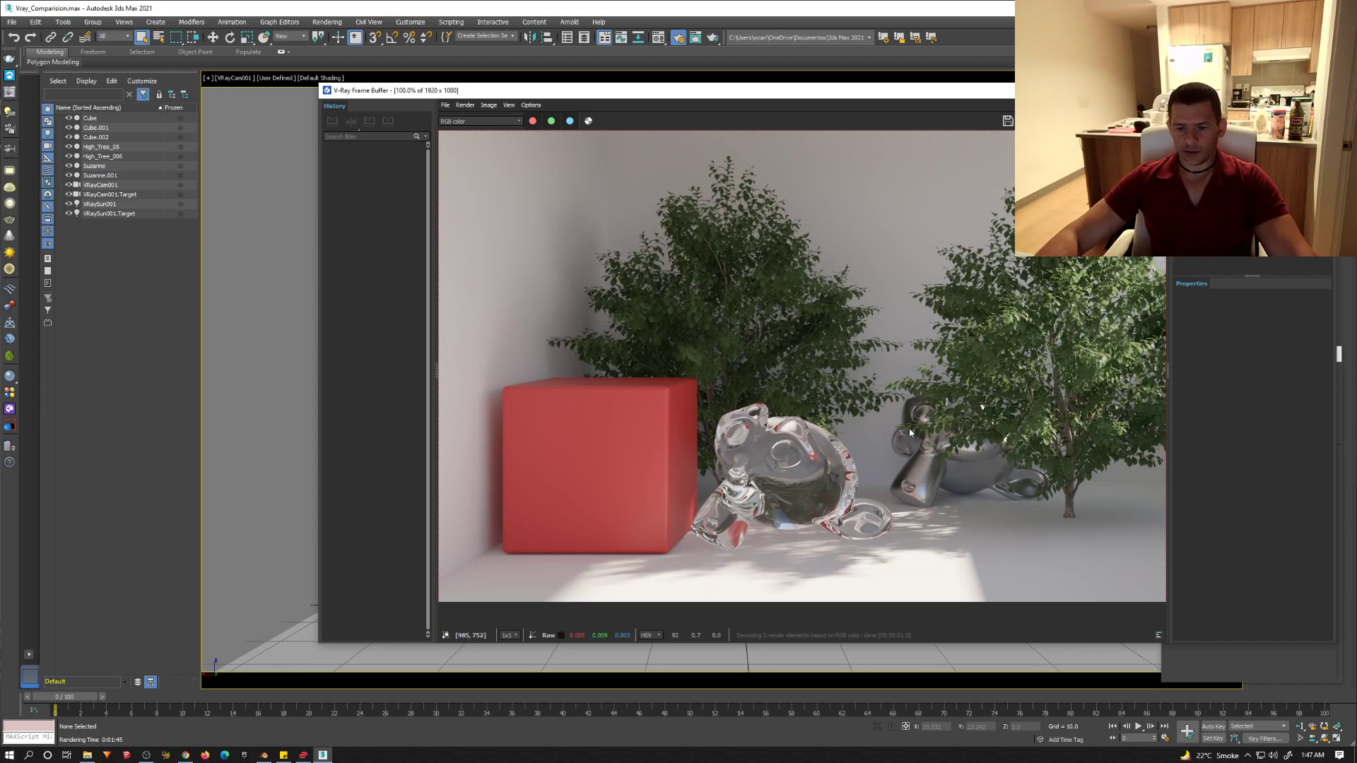
scroll(909, 433, "down", 2)
scroll(848, 586, "up", 2)
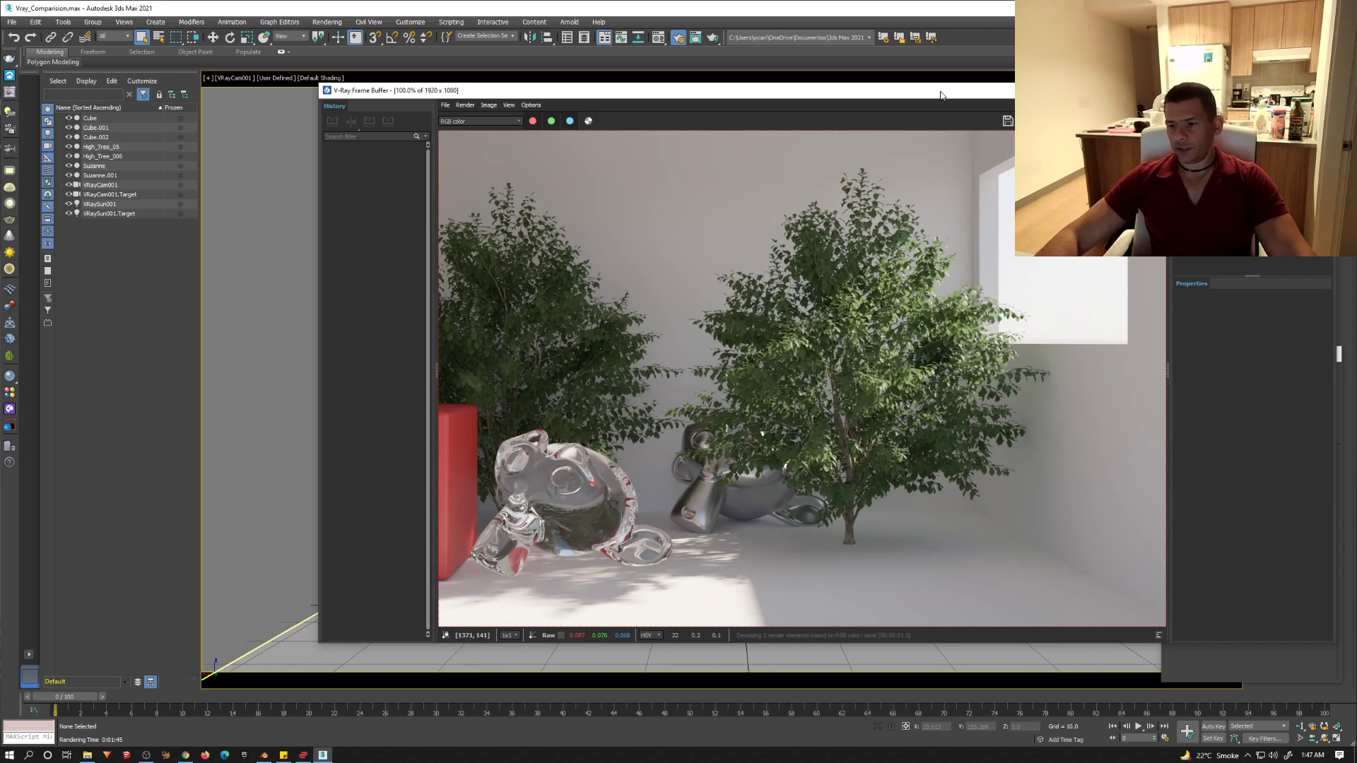
left_click_drag(941, 95, 752, 89)
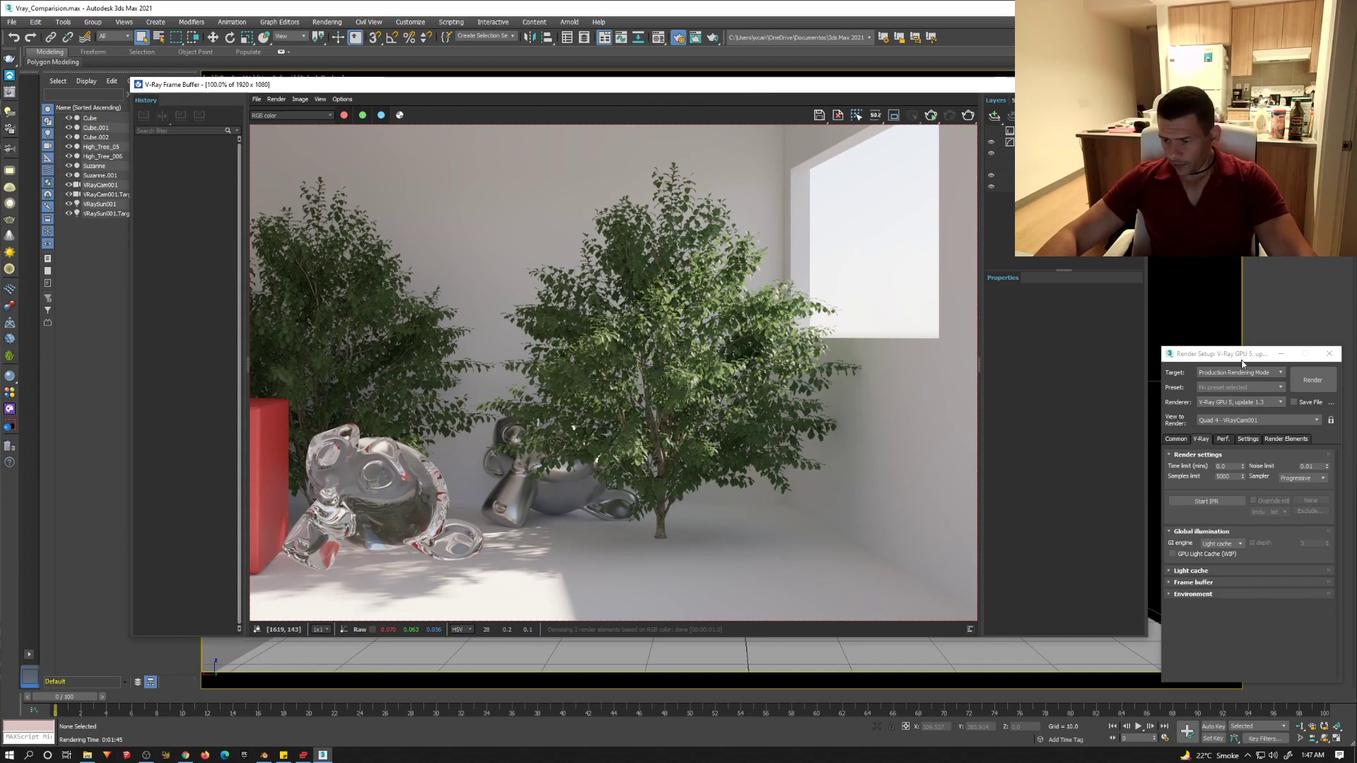
Step: Set the V-Ray noise limit to 0.05 in Render Setup
left_click(1249, 385)
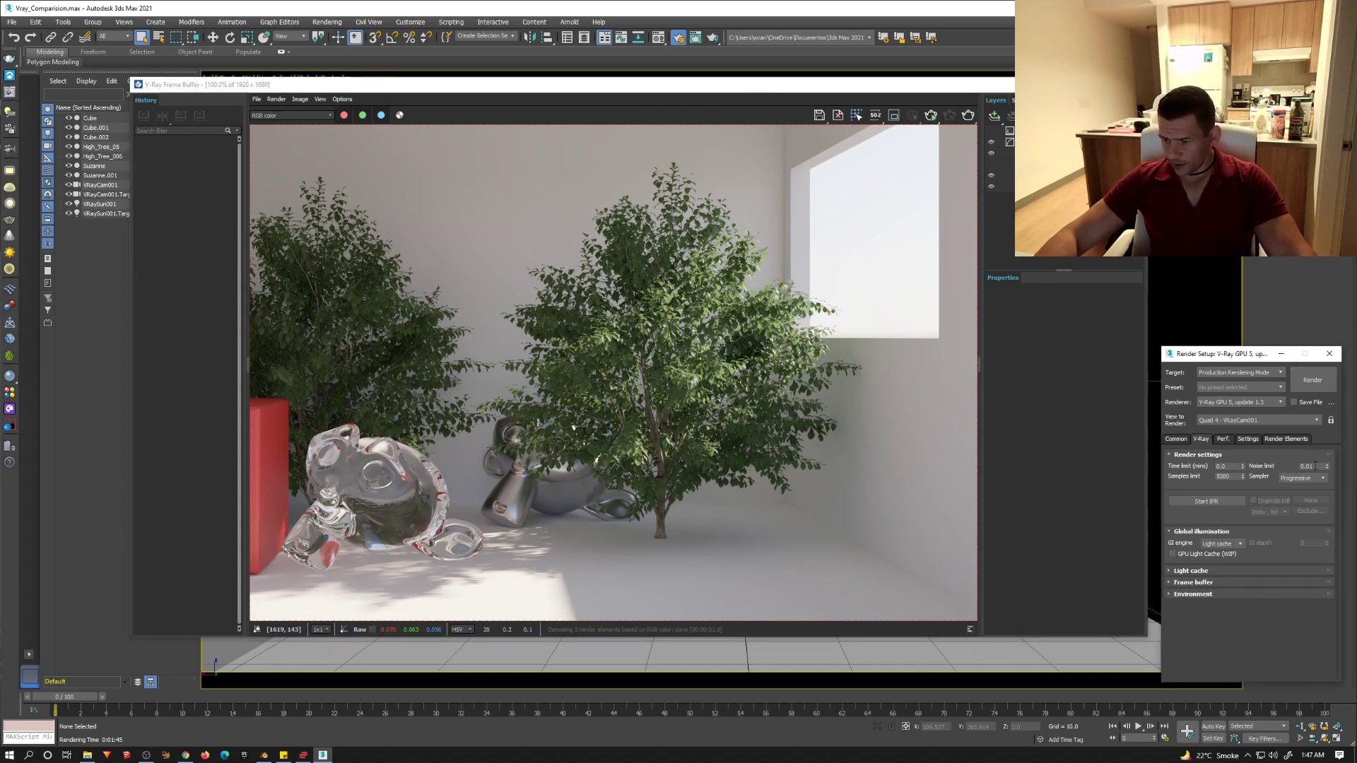
type("0.05")
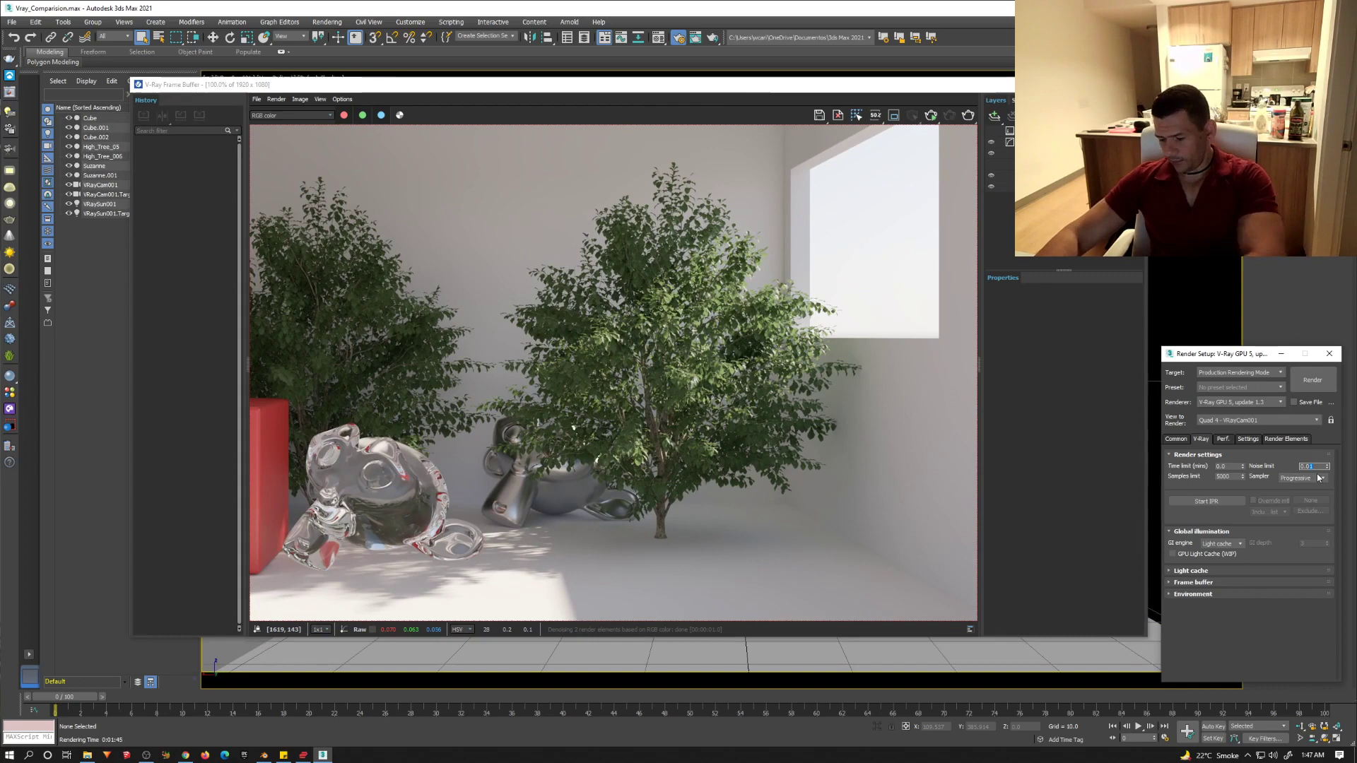
key("Return")
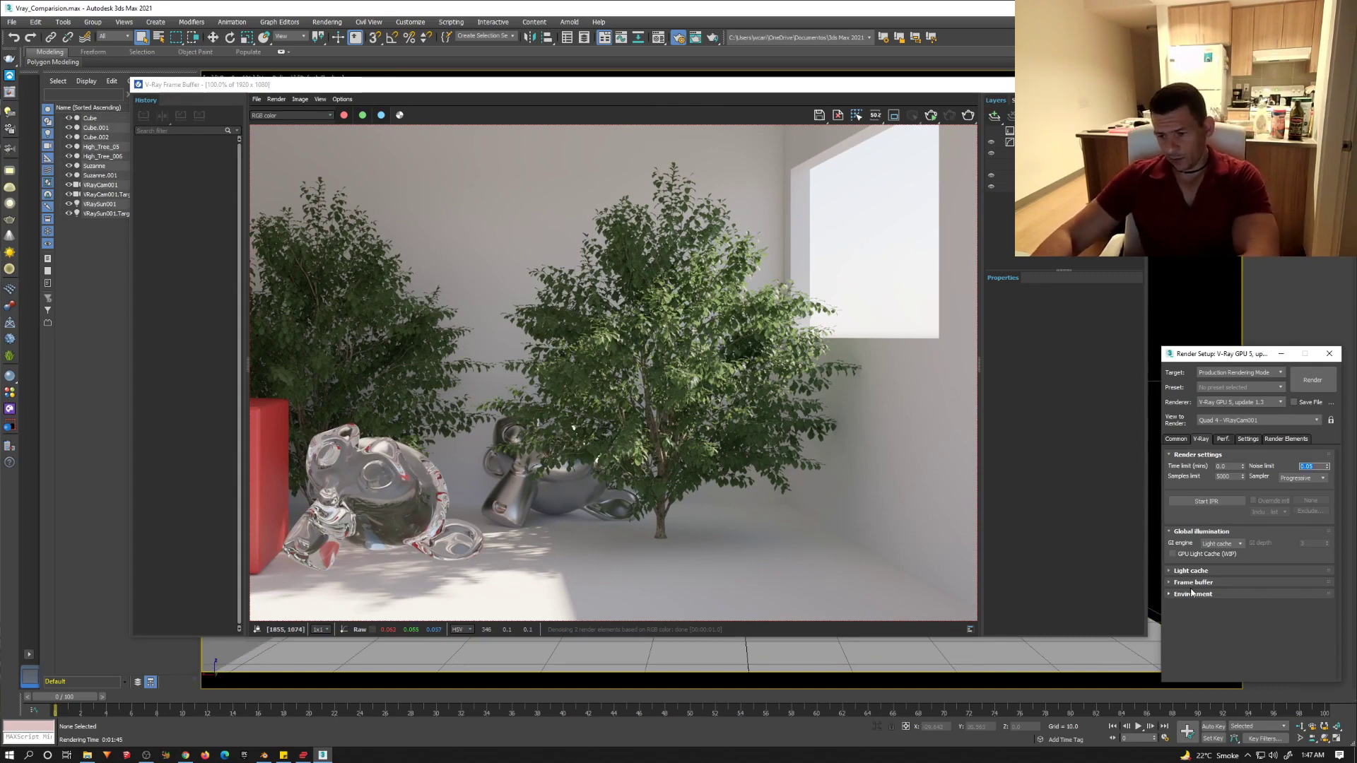
Step: Switch the VRayDenoiser element to Intel Open Image Denoise and launch a new render
left_click(1285, 439)
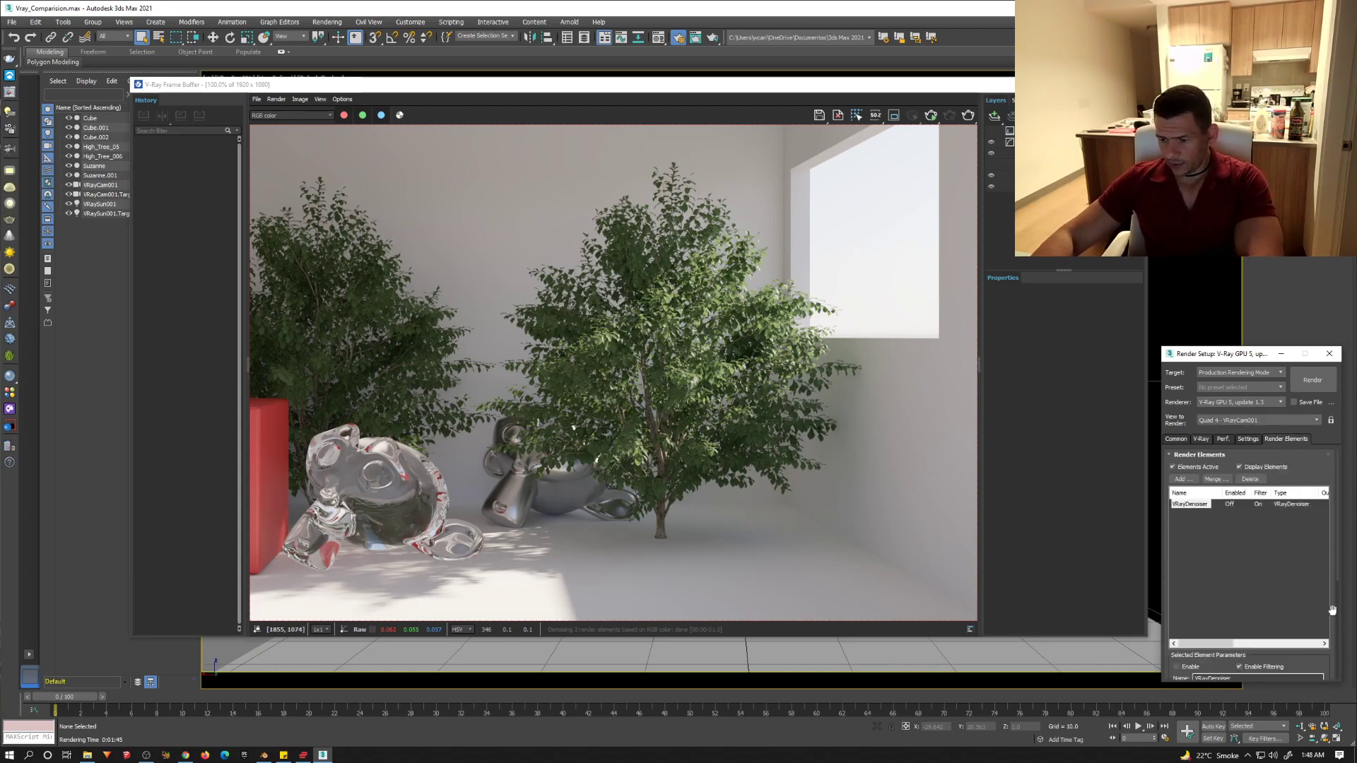
scroll(1288, 609, "down", 5)
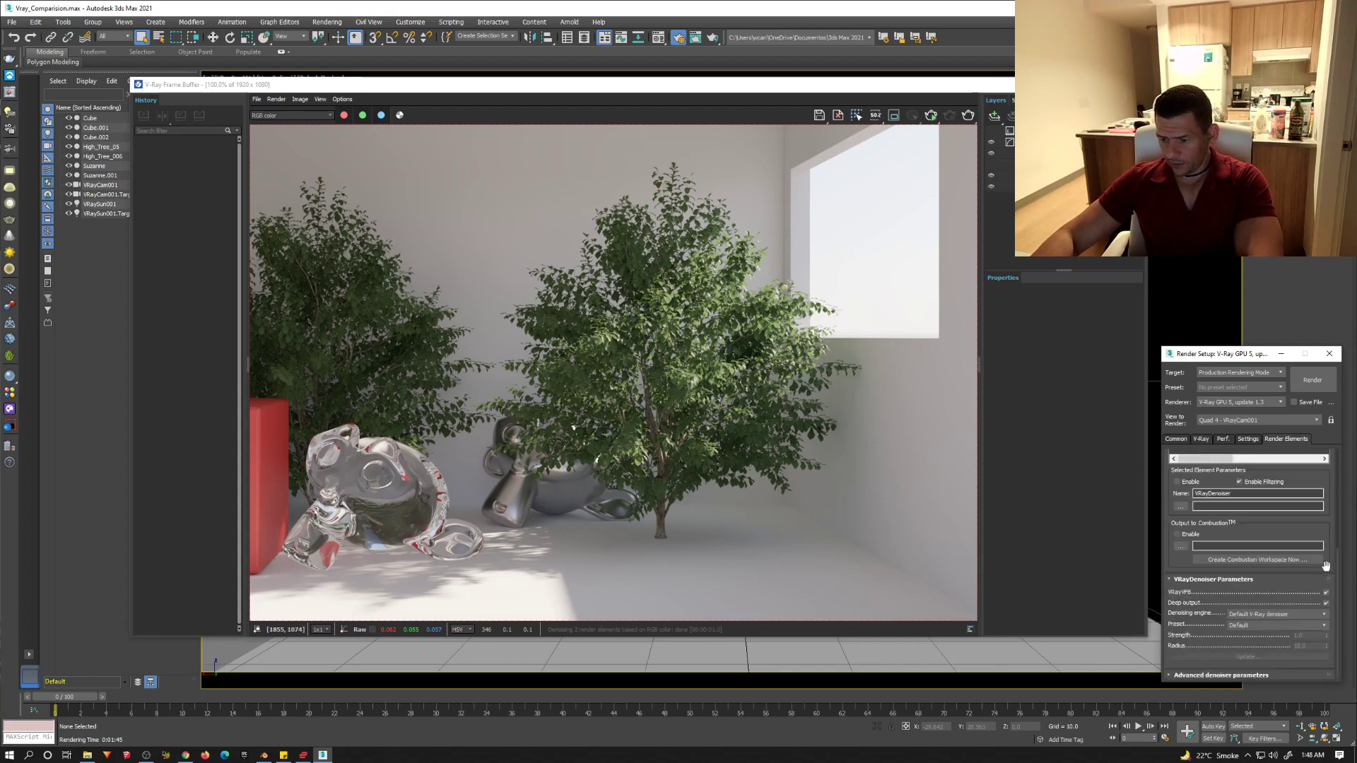
left_click(1288, 612)
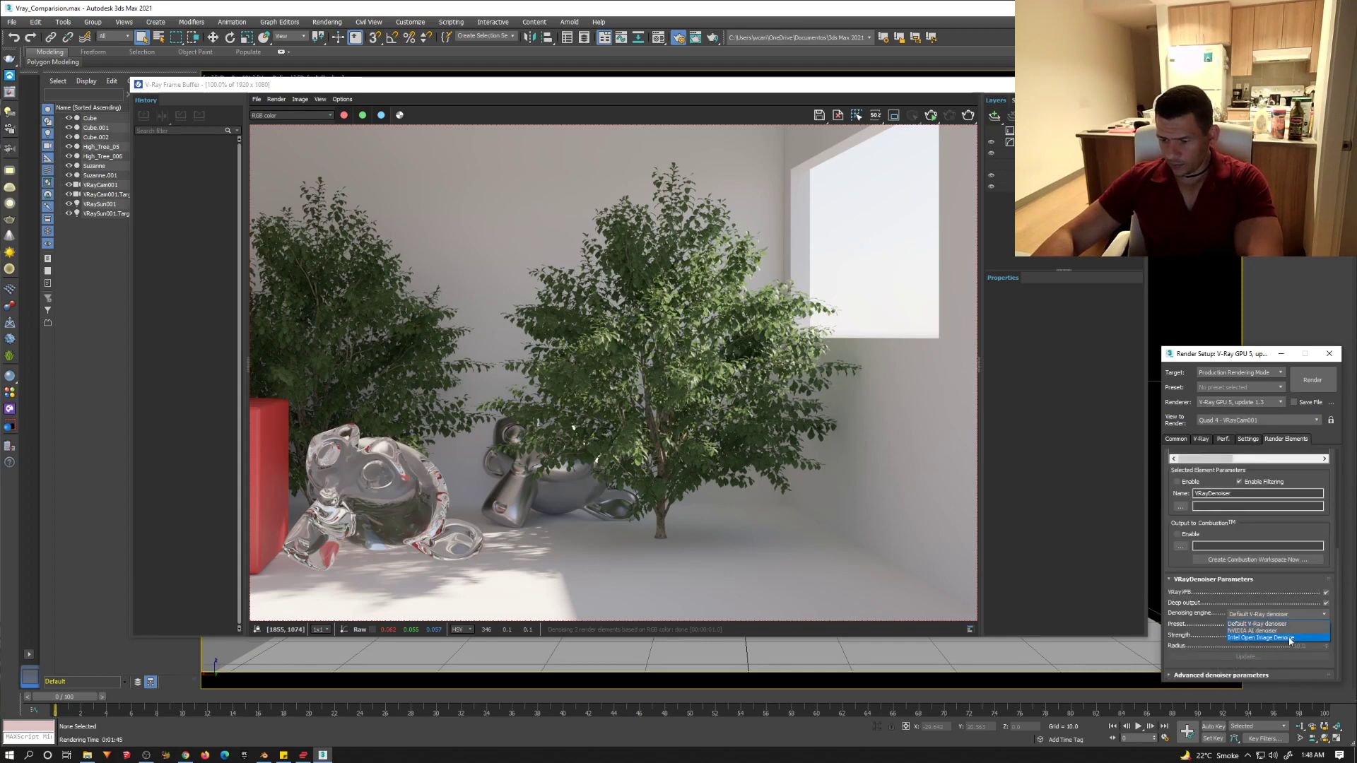
left_click(1287, 636)
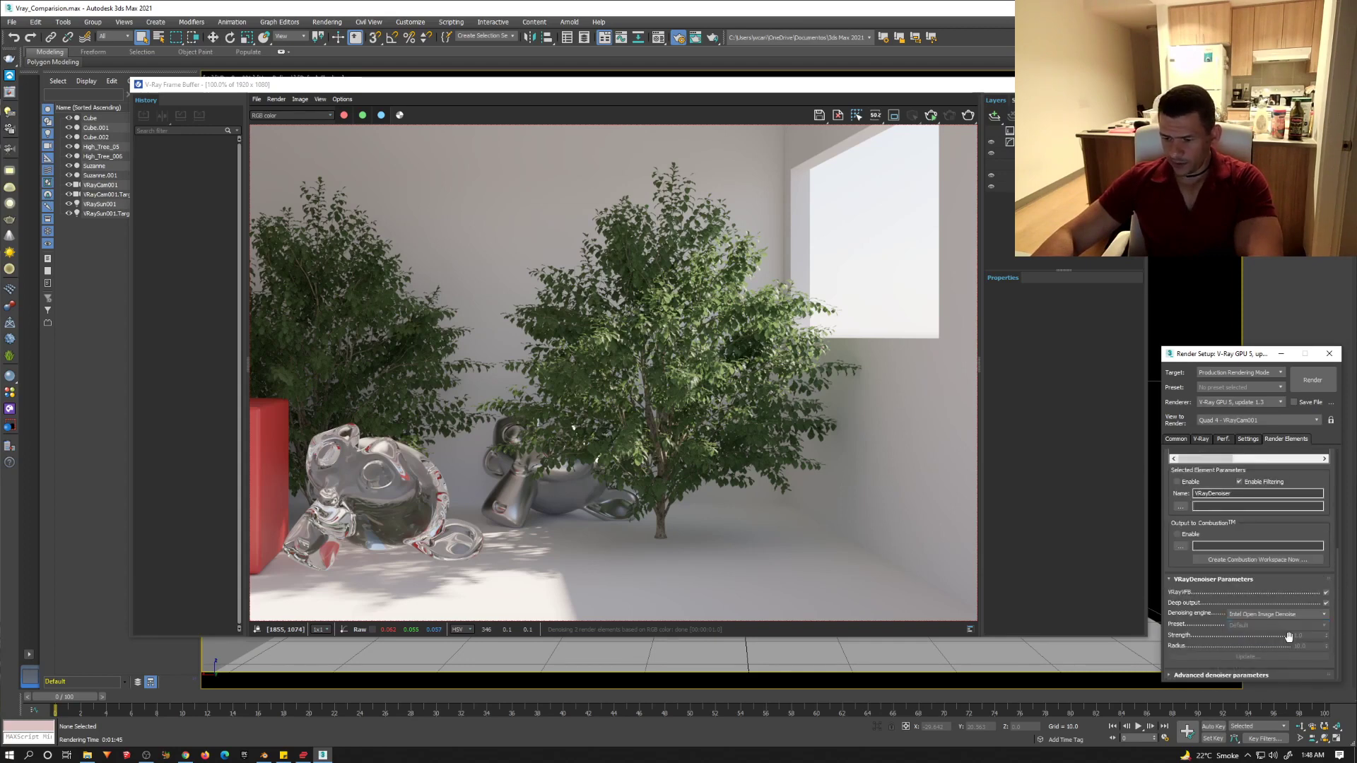
left_click(1309, 380)
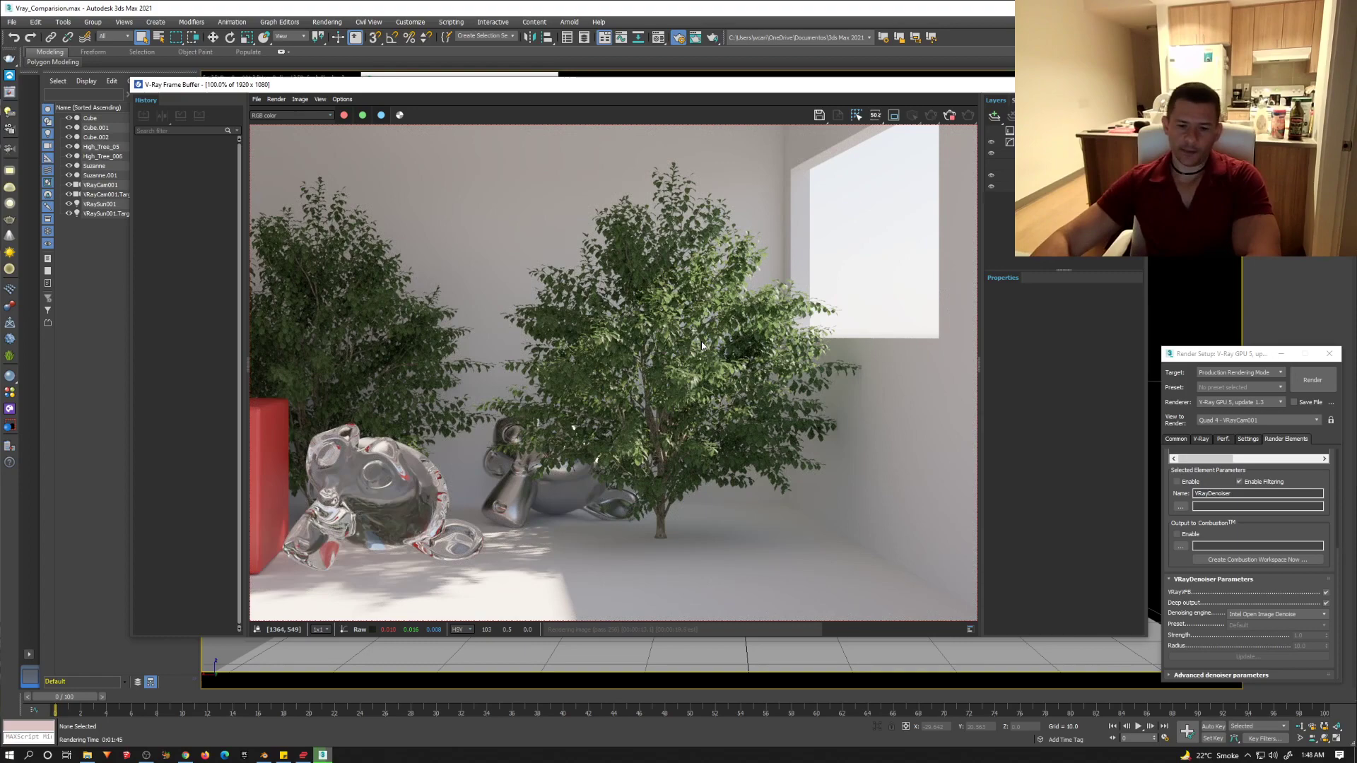
Step: Zoom in and out on the finished denoised render to check the monkeys and red cube
scroll(623, 291, "down", 1)
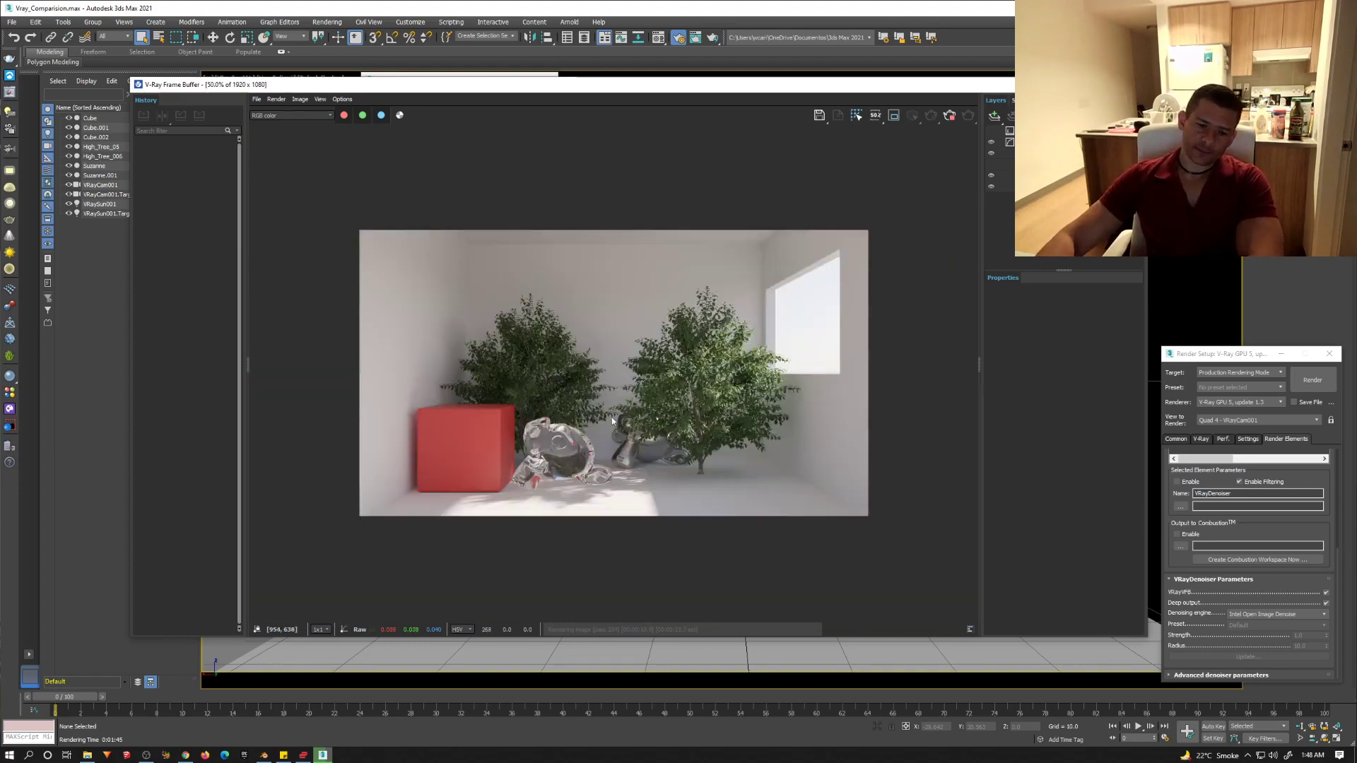
scroll(587, 497, "up", 3)
scroll(795, 335, "down", 1)
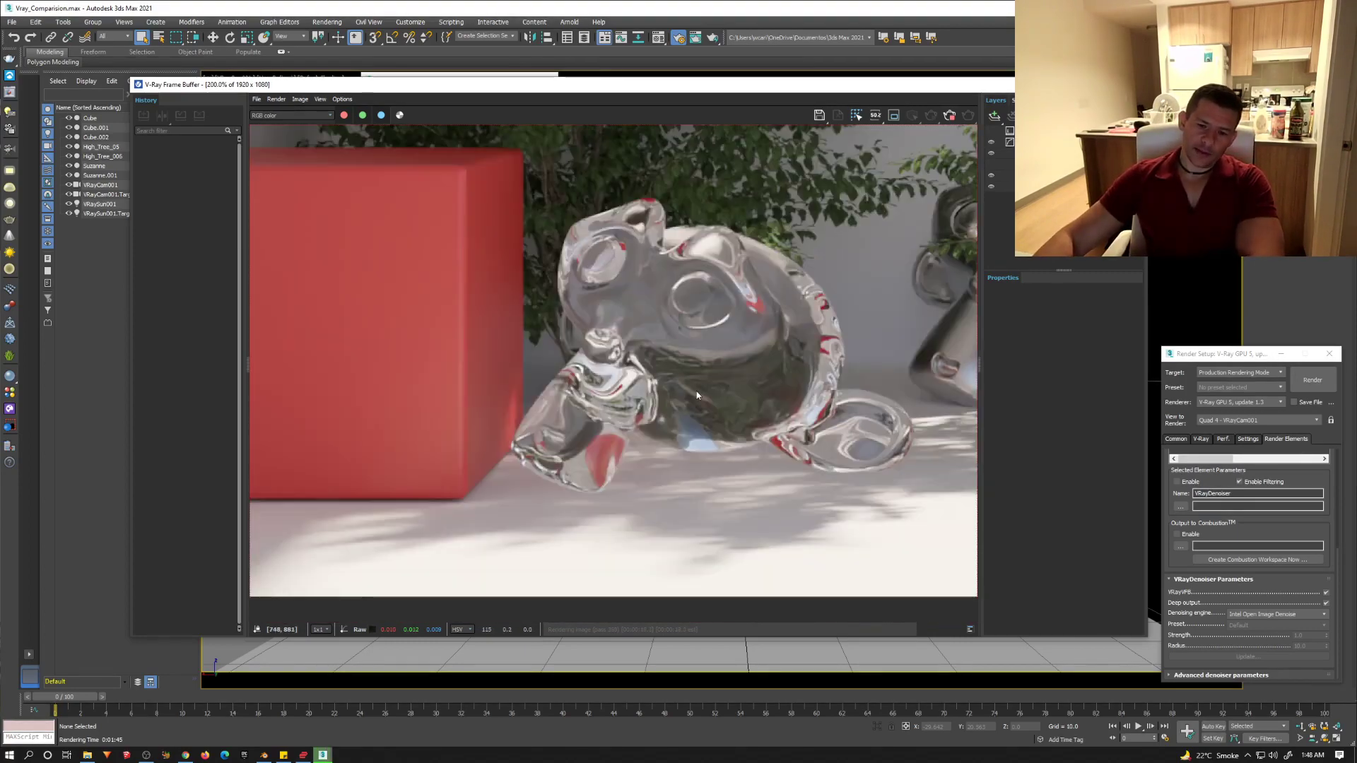
scroll(696, 395, "up", 1)
scroll(730, 335, "down", 2)
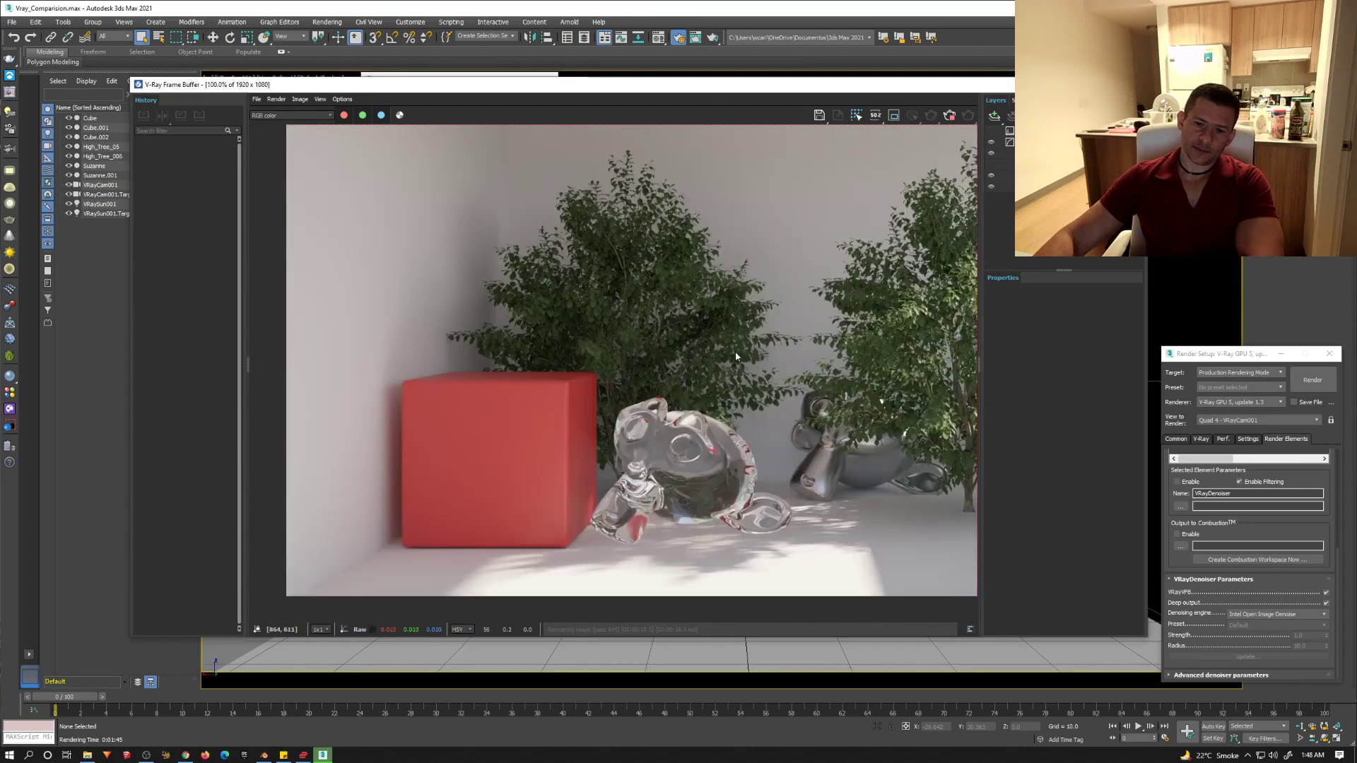
scroll(670, 511, "up", 1)
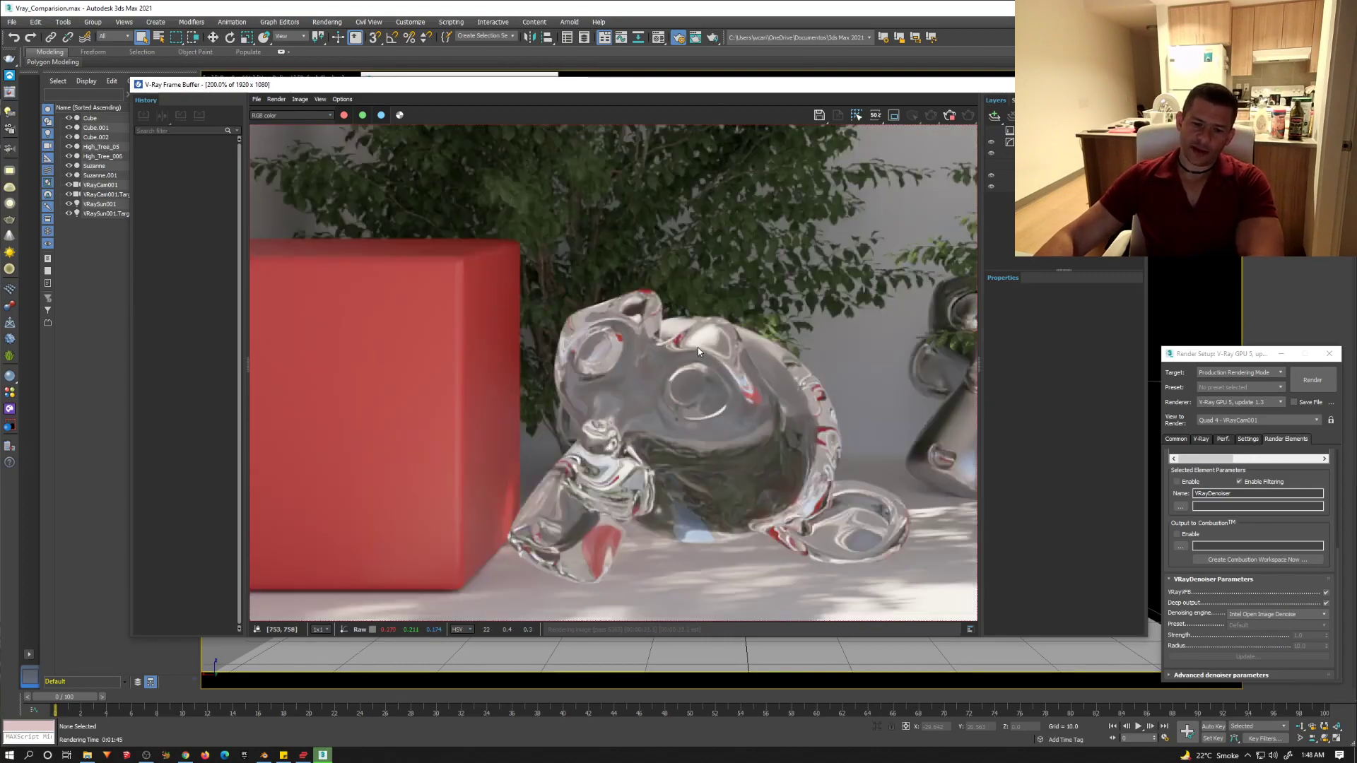
scroll(698, 348, "down", 1)
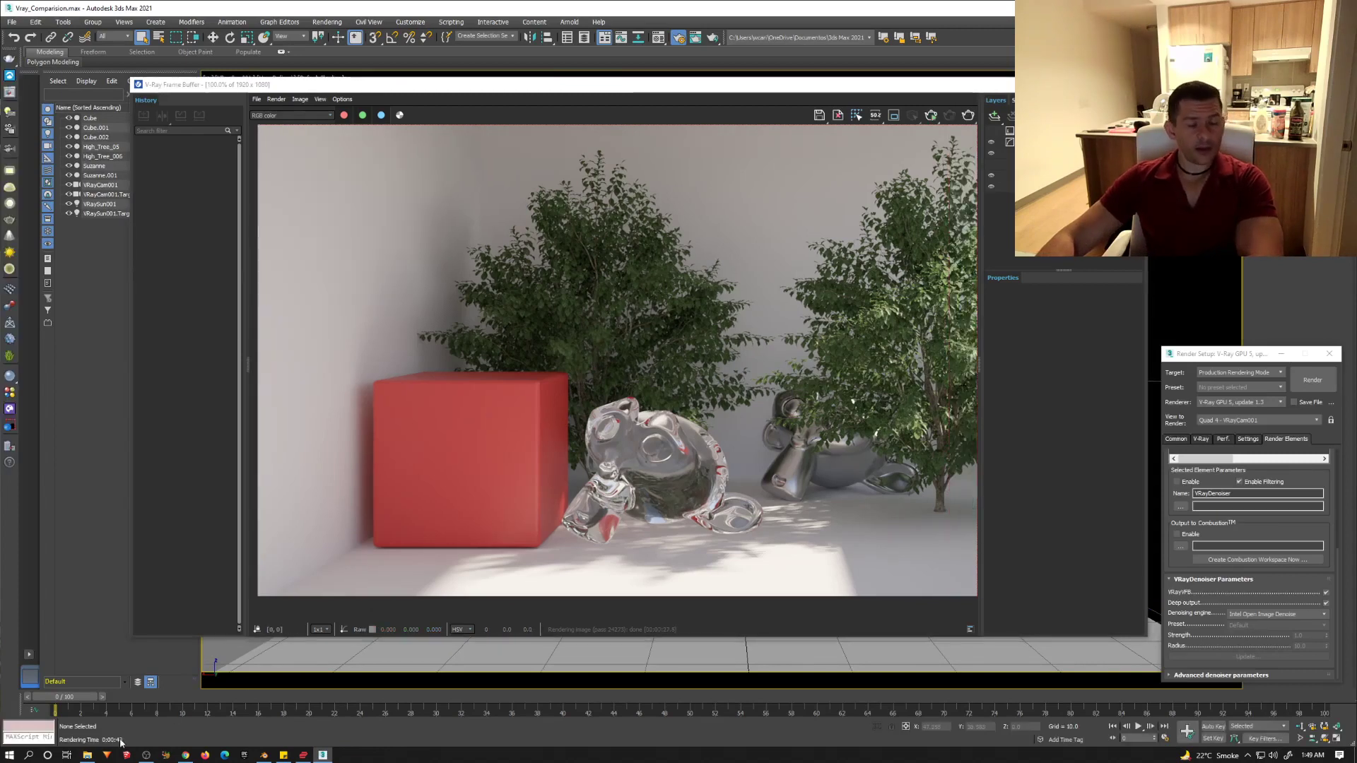
left_click_drag(493, 387, 448, 569)
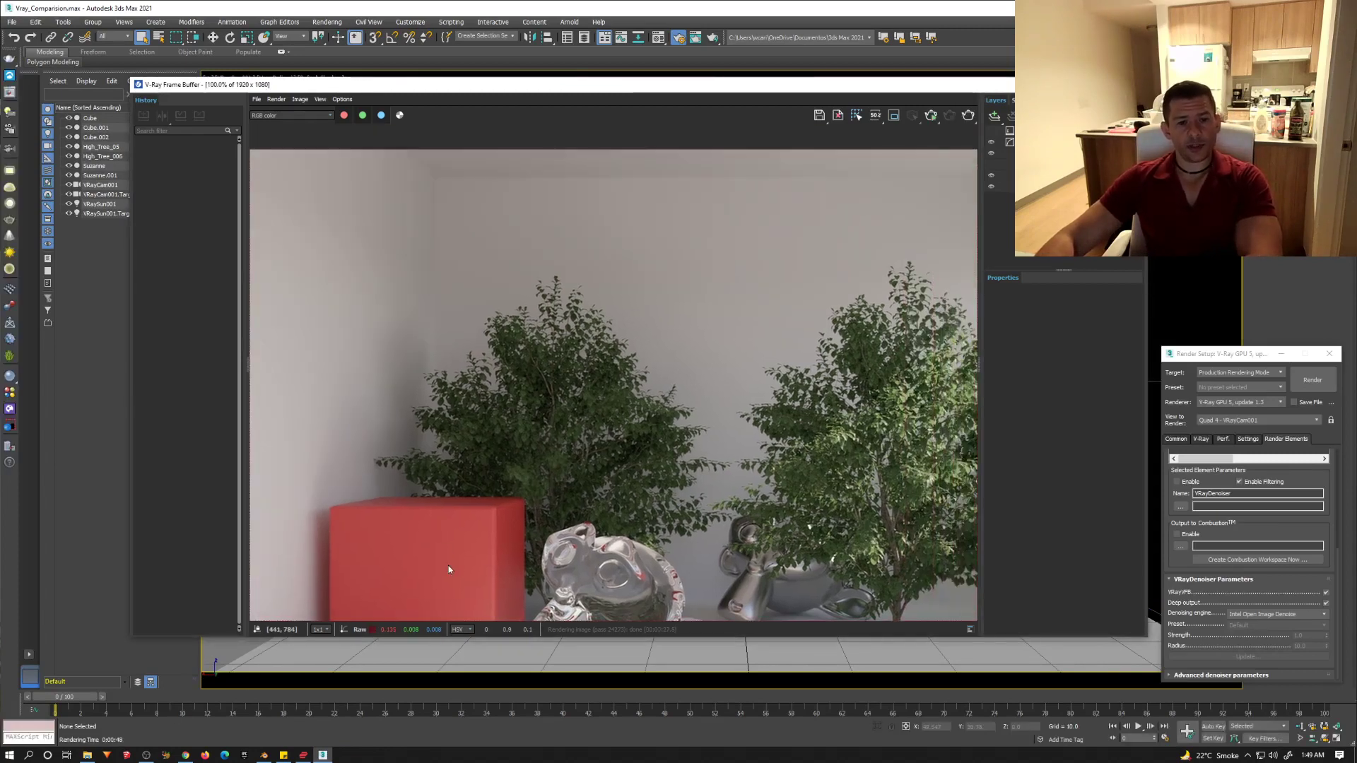
scroll(470, 279, "up", 4)
scroll(527, 370, "down", 5)
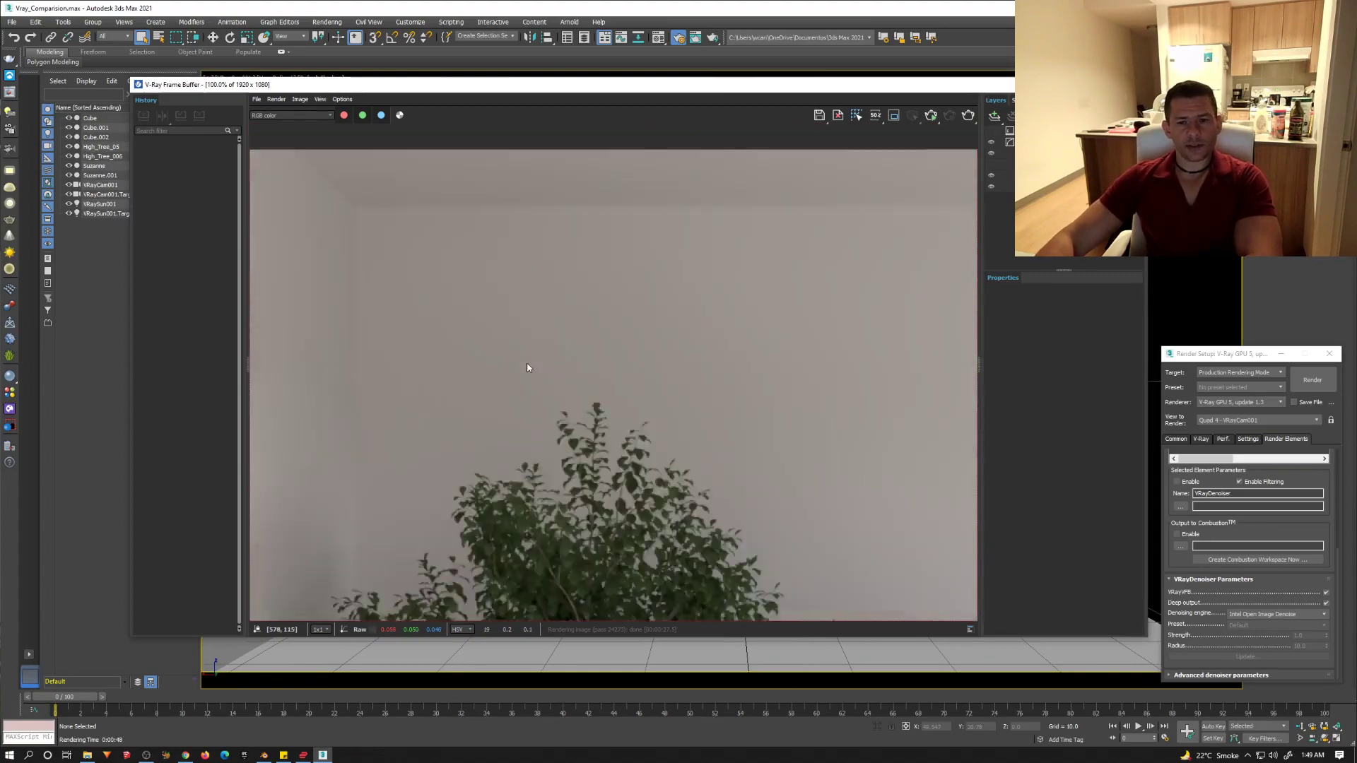
scroll(770, 197, "up", 5)
left_click_drag(770, 197, 784, 509)
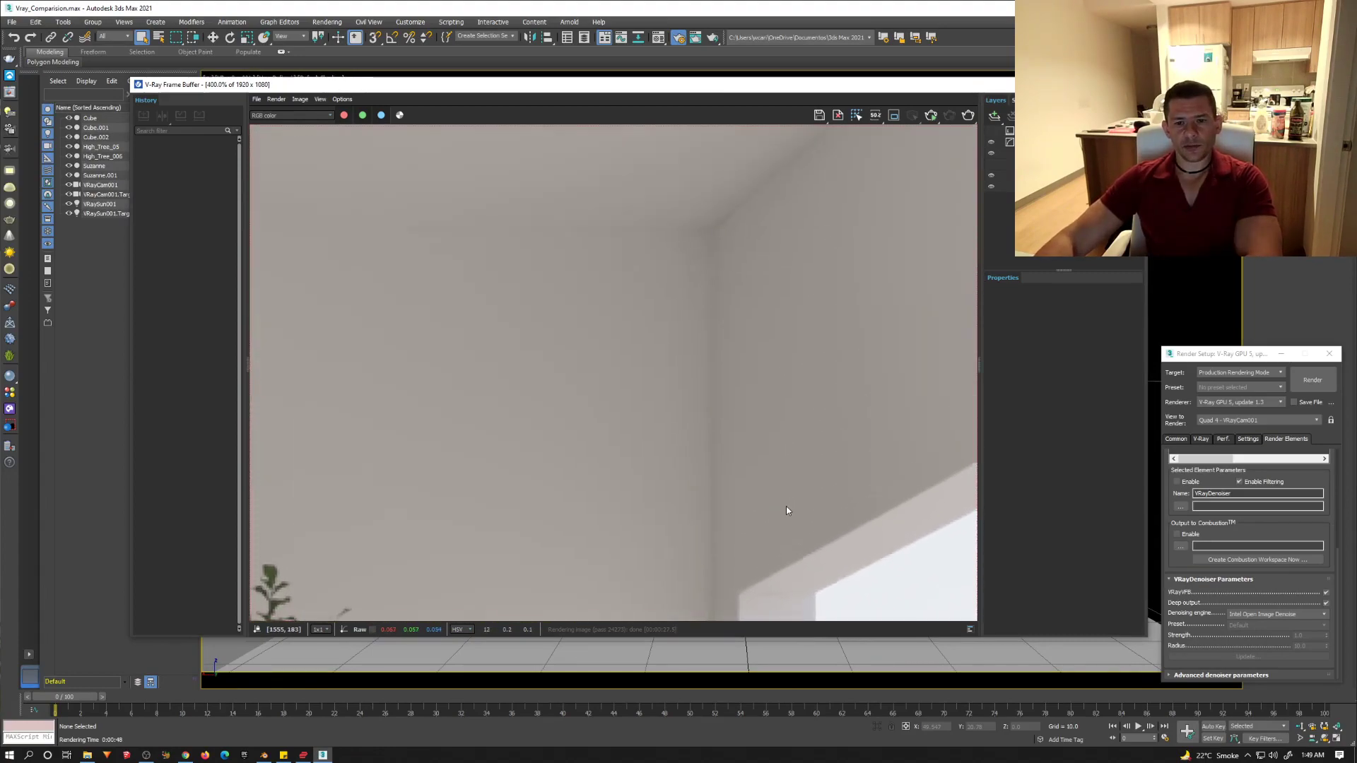
scroll(761, 185, "down", 5)
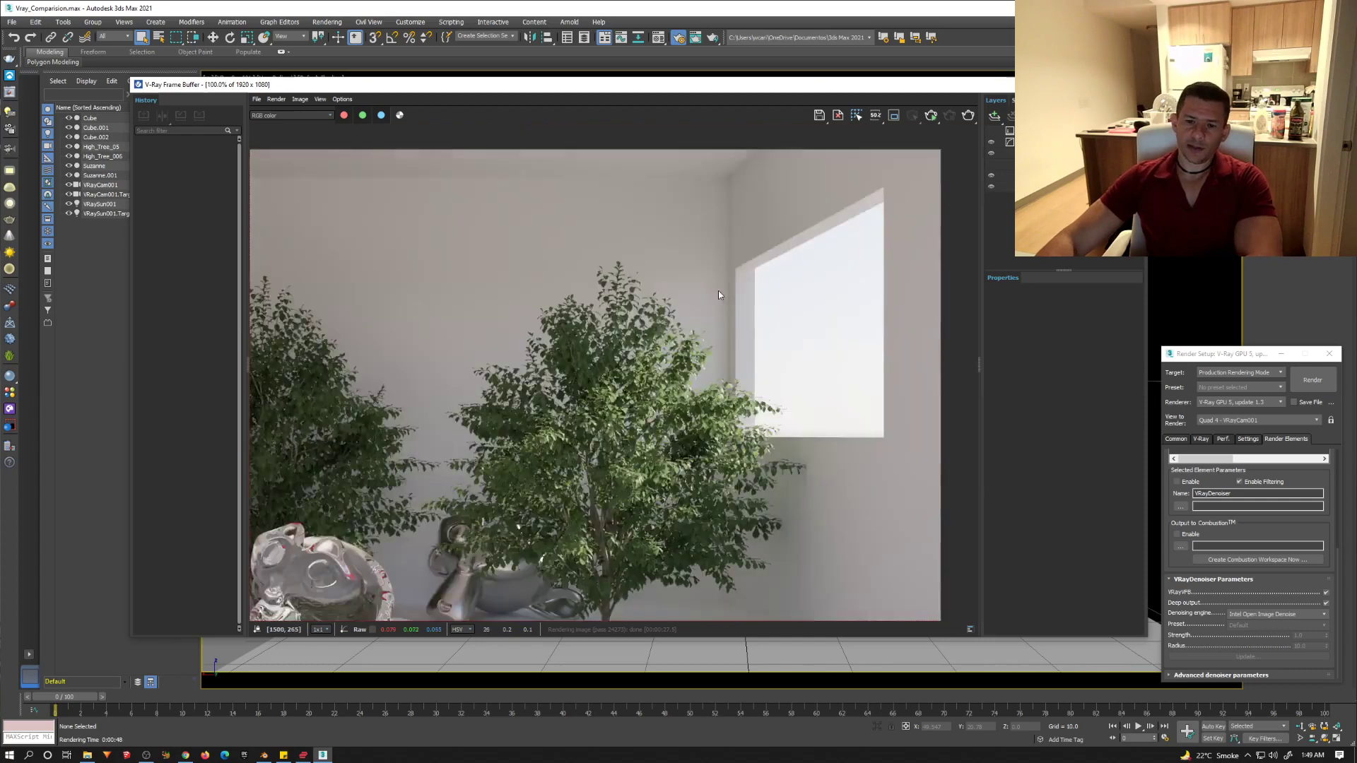
scroll(790, 498, "up", 5)
scroll(690, 482, "down", 5)
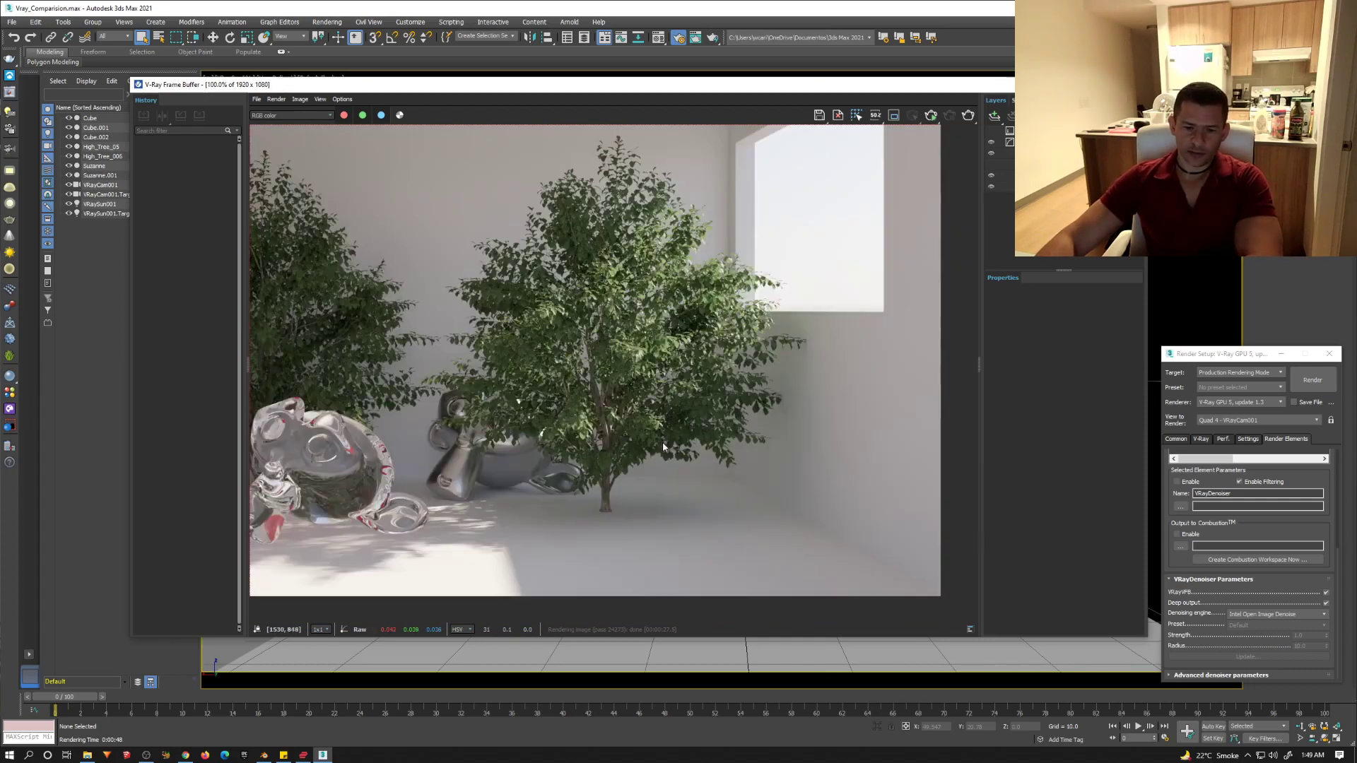
scroll(663, 442, "up", 6)
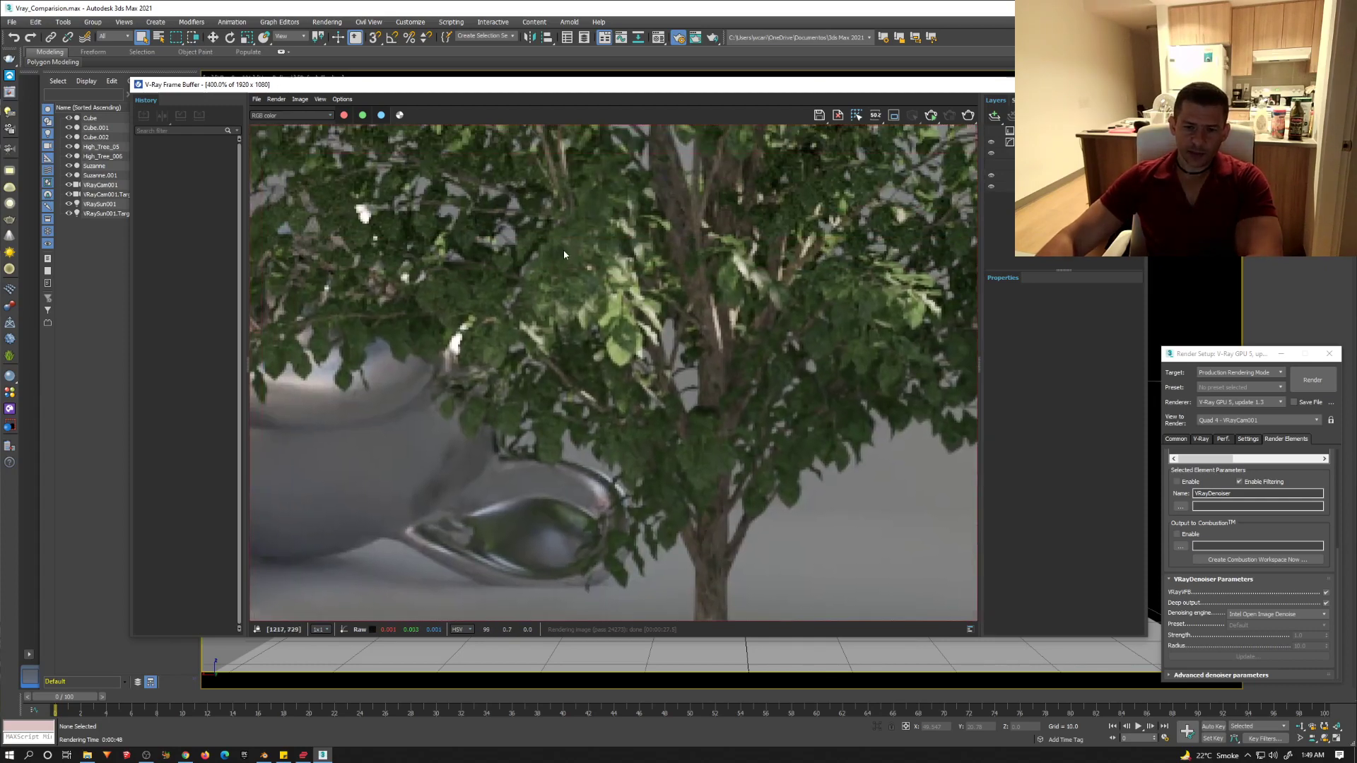
scroll(564, 254, "down", 3)
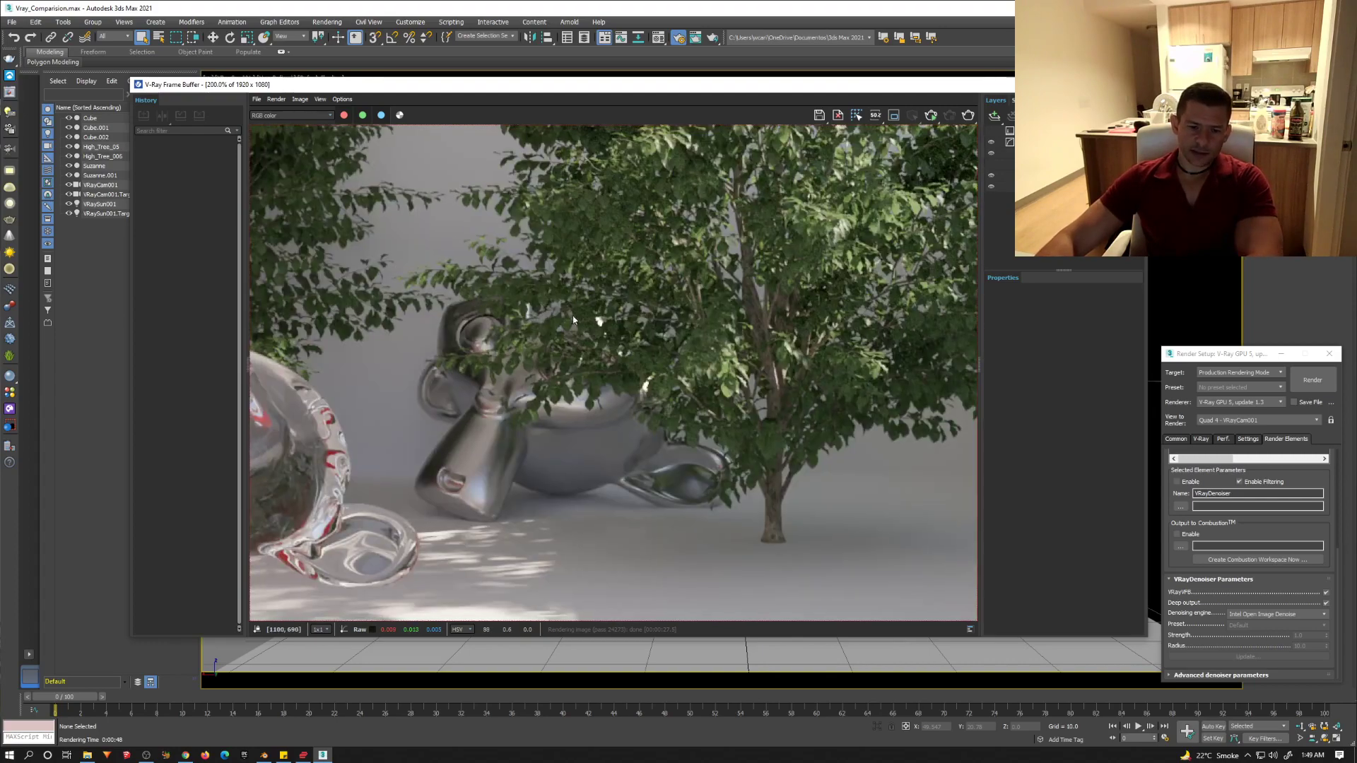
scroll(635, 248, "up", 4)
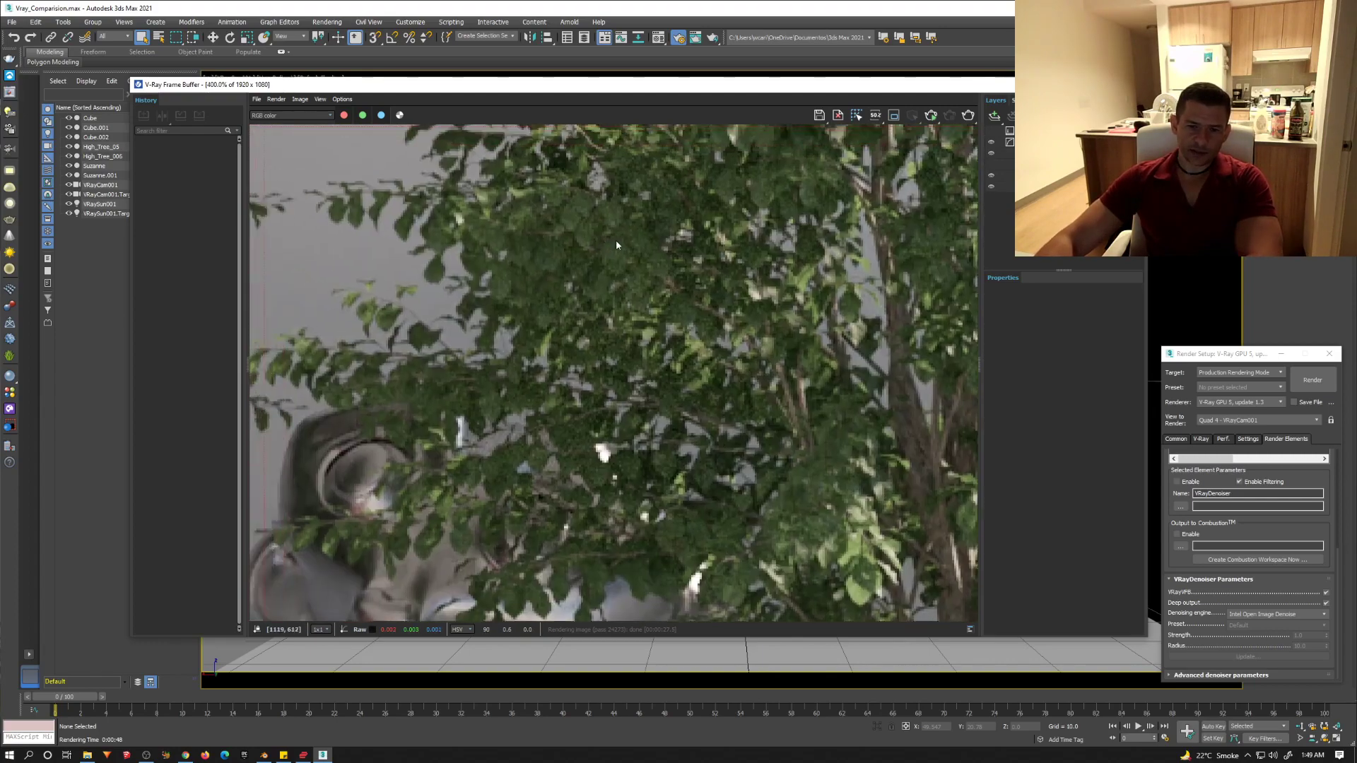
scroll(544, 383, "down", 4)
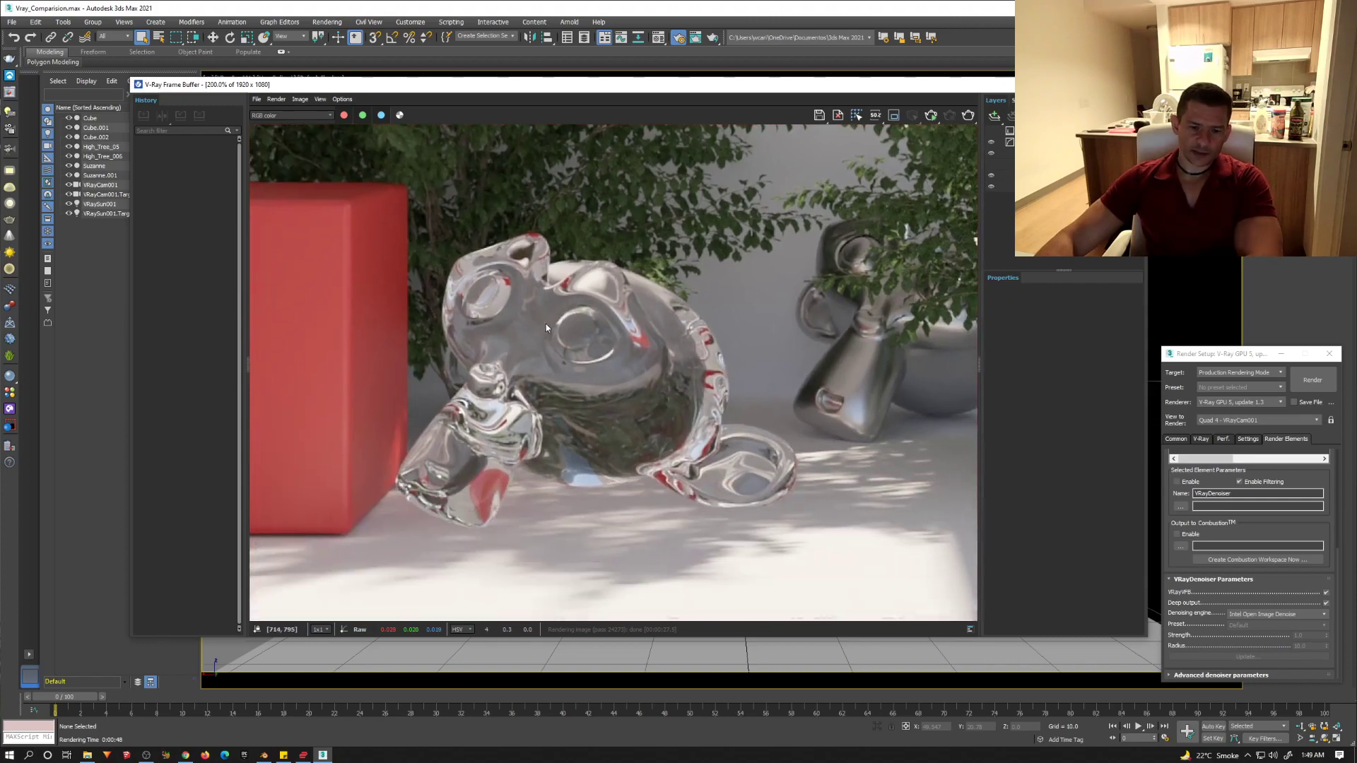
scroll(400, 488, "down", 1)
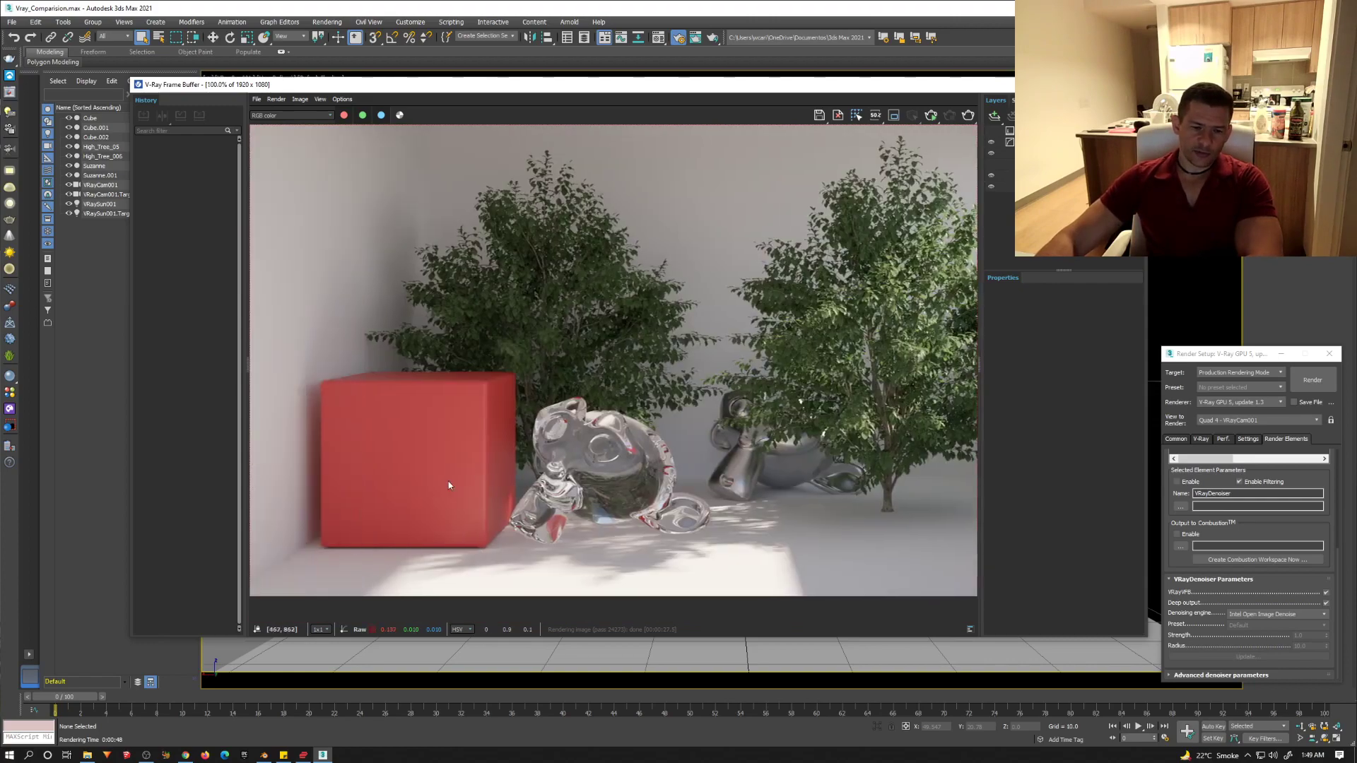
scroll(476, 407, "up", 3)
scroll(707, 342, "down", 4)
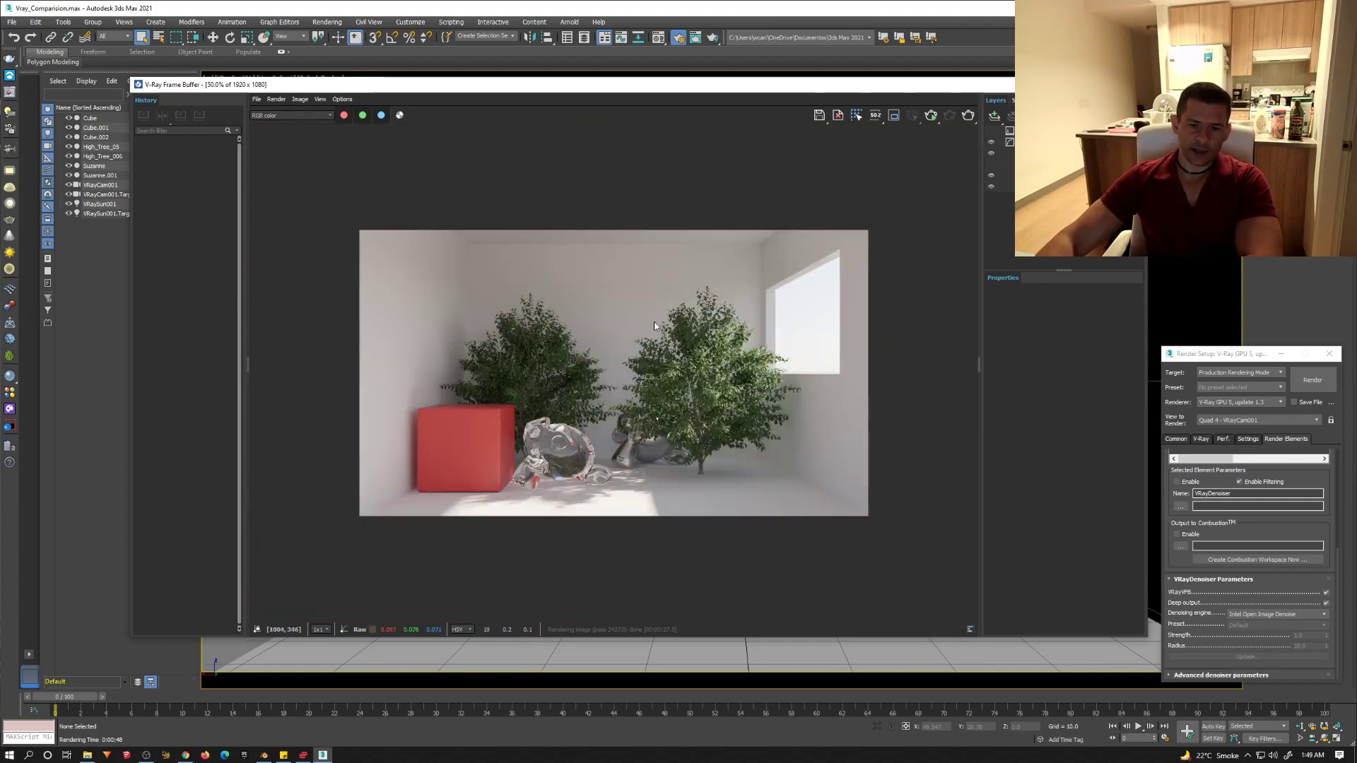
Step: Bring Blender forward, leave the render result, and maximize the main window
left_click(264, 754)
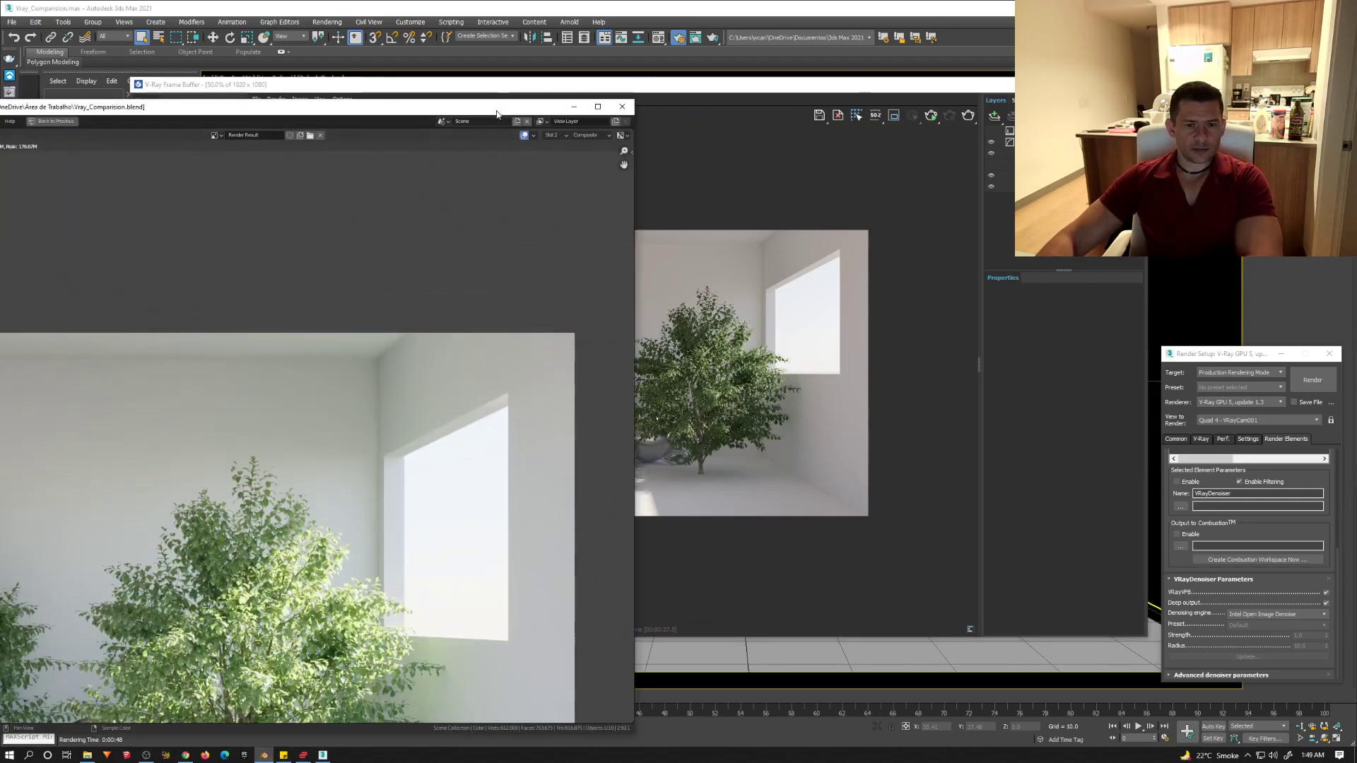
left_click_drag(497, 106, 904, 23)
scroll(661, 480, "down", 1)
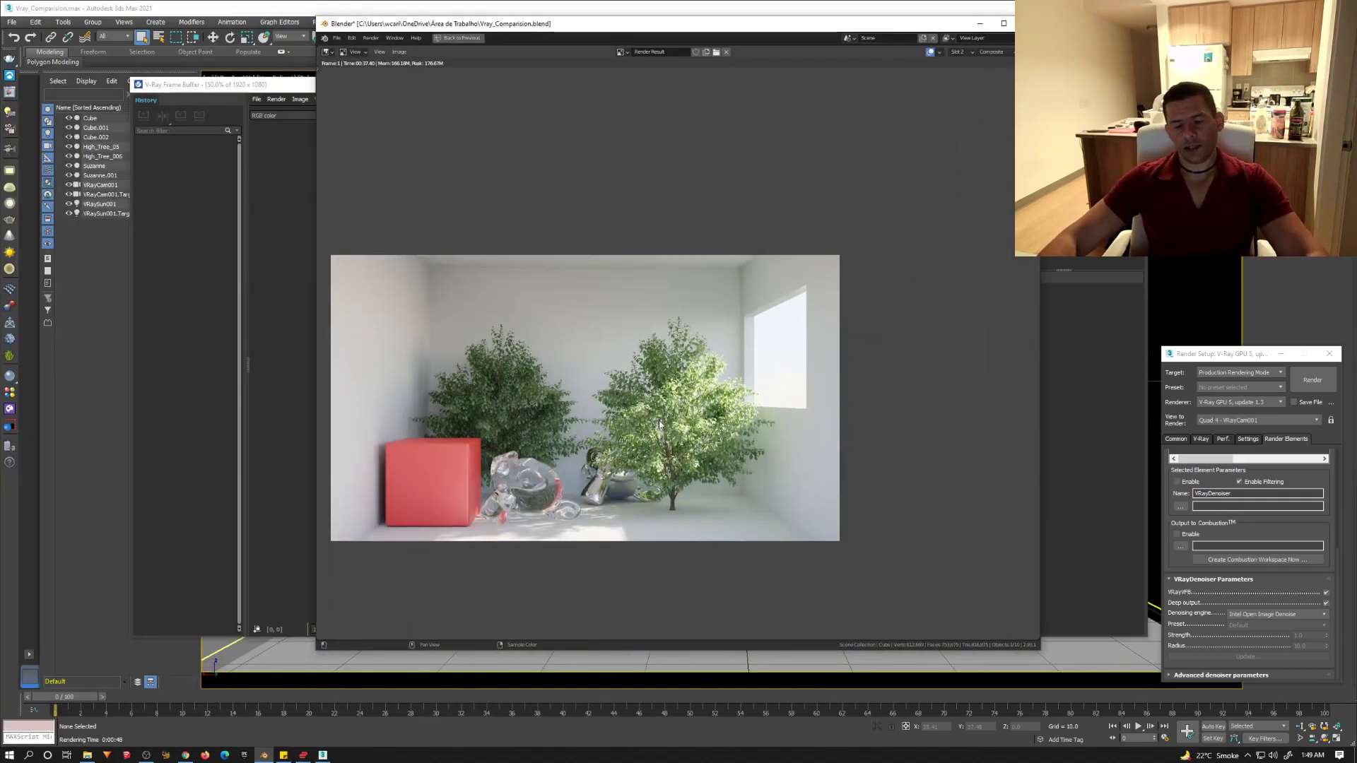
key("Escape")
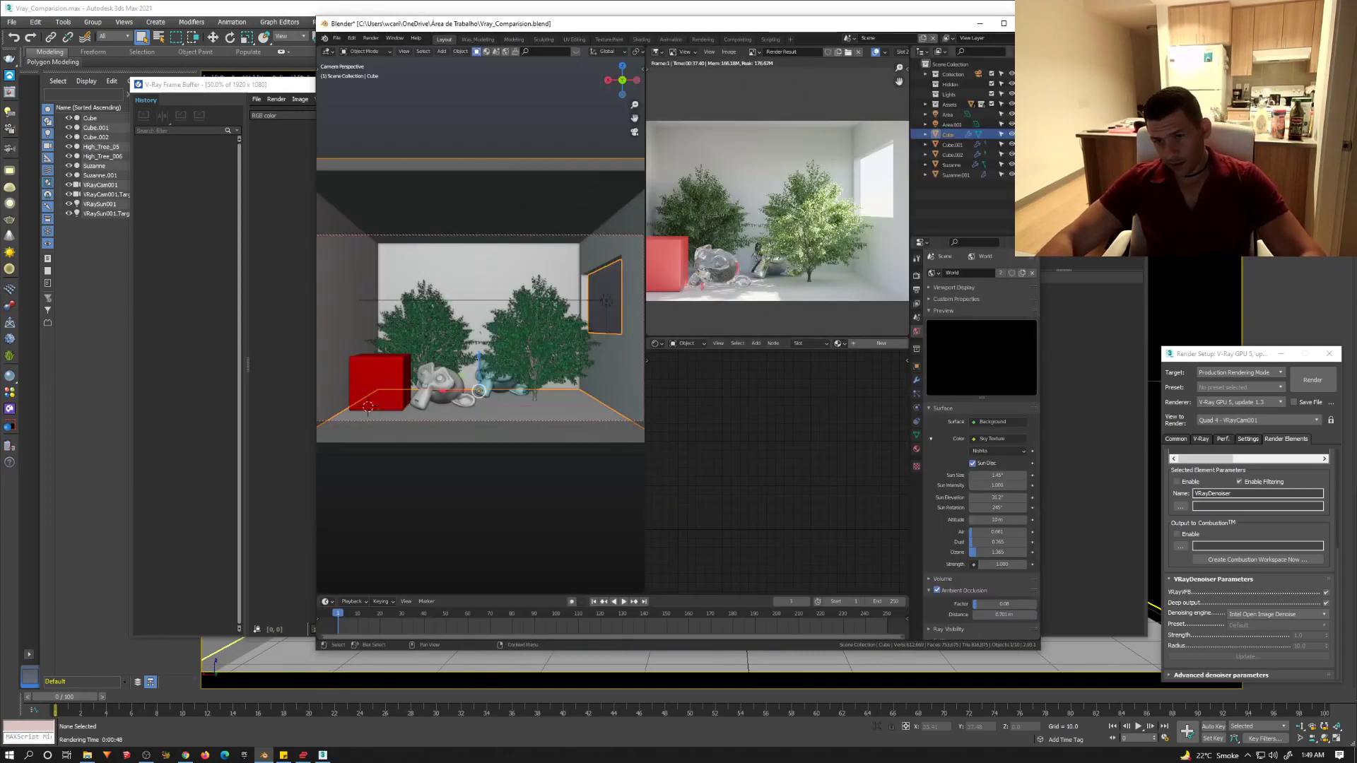
left_click(1004, 23)
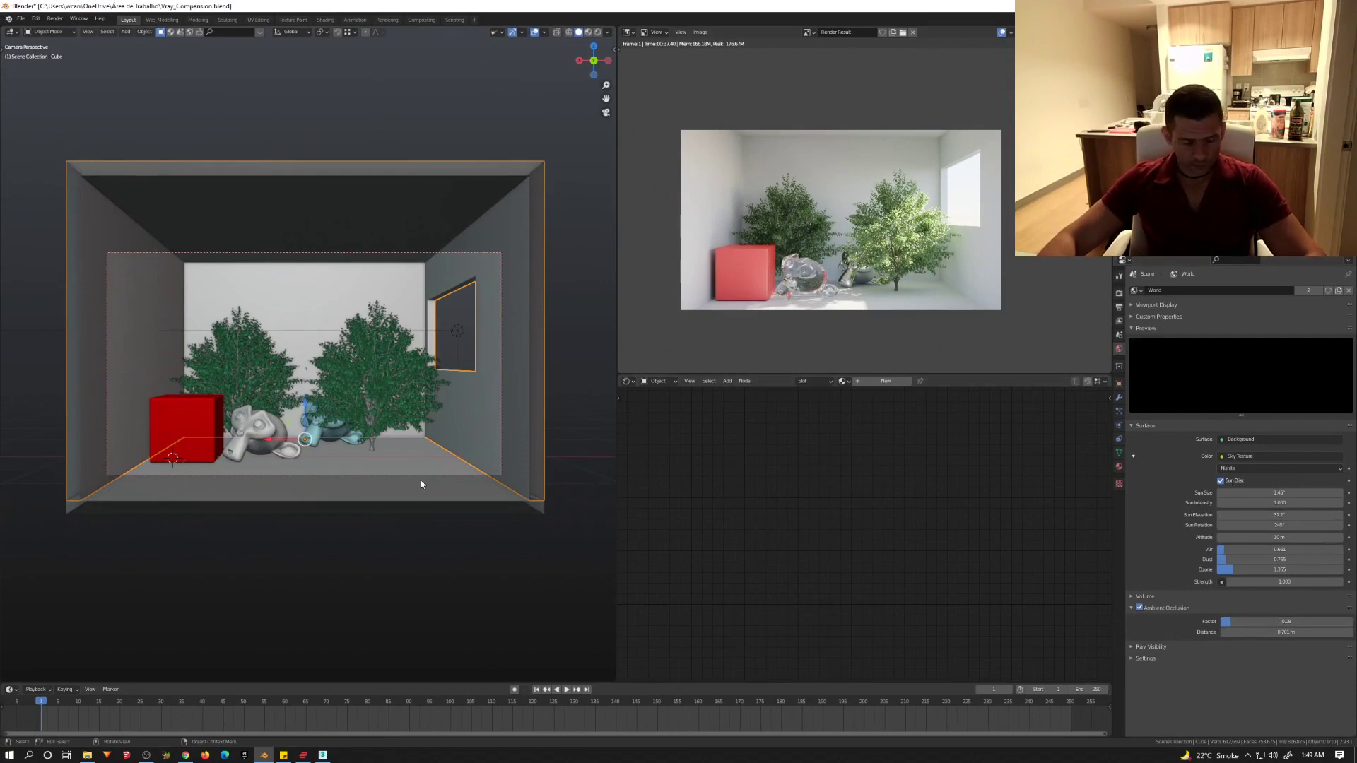
Step: Switch the viewport to Rendered shading and set World Ambient Occlusion distance to 0.1 m
key("z")
key("8")
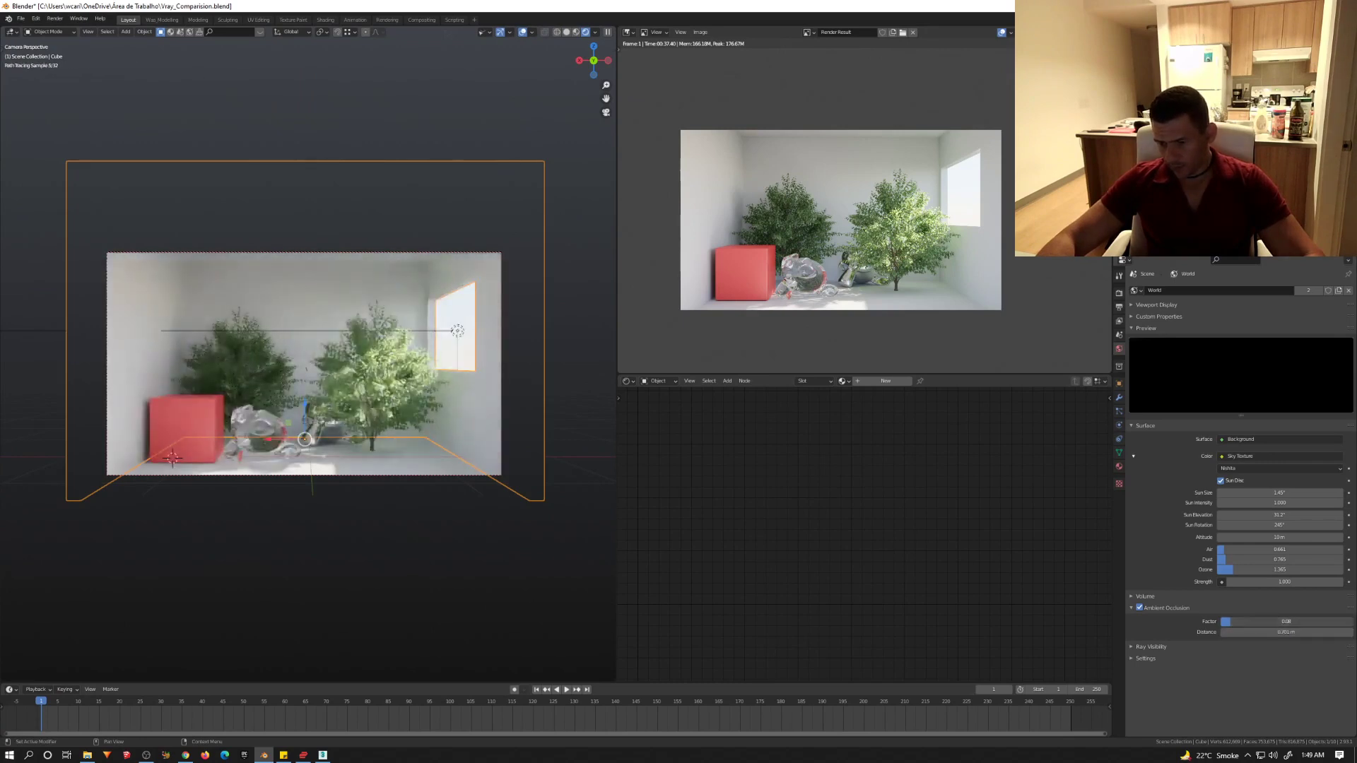
left_click_drag(1282, 626, 1282, 625)
left_click(1287, 632)
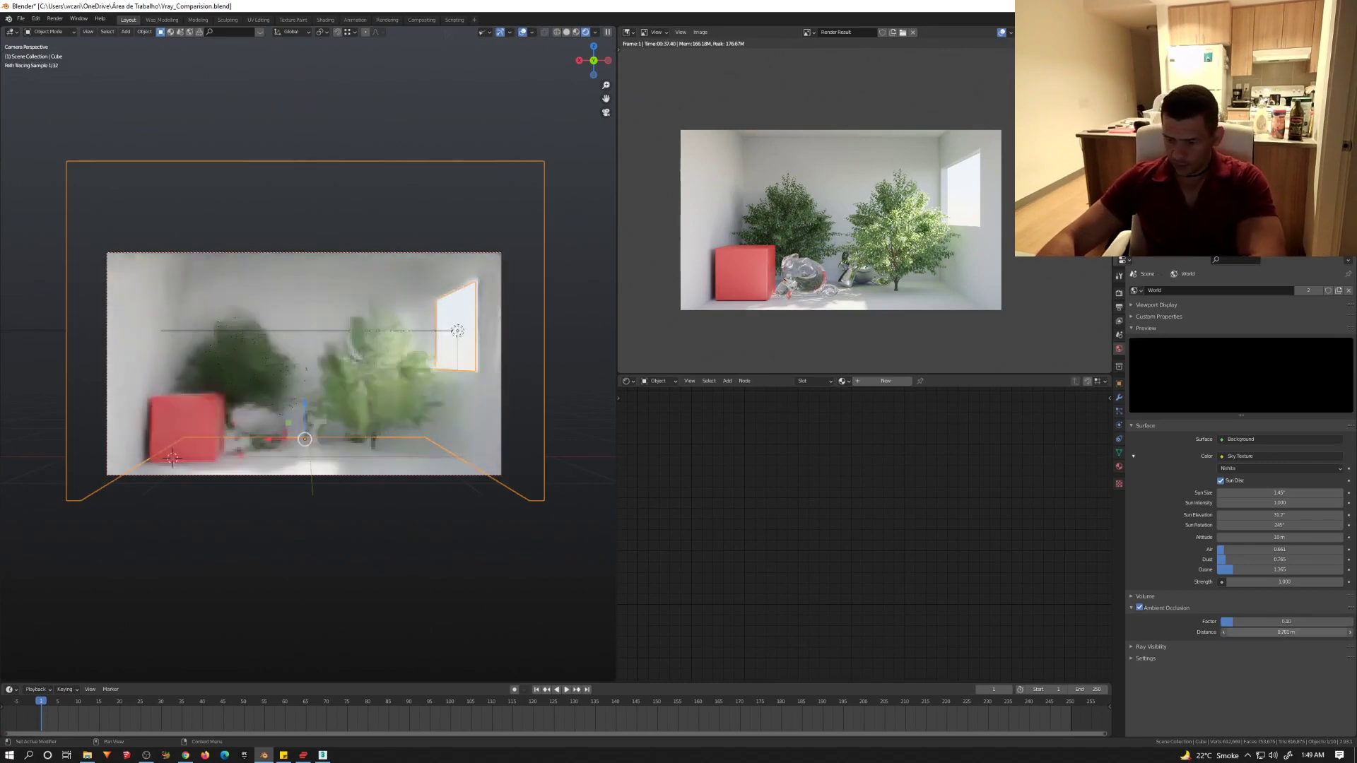
type("1")
key("Return")
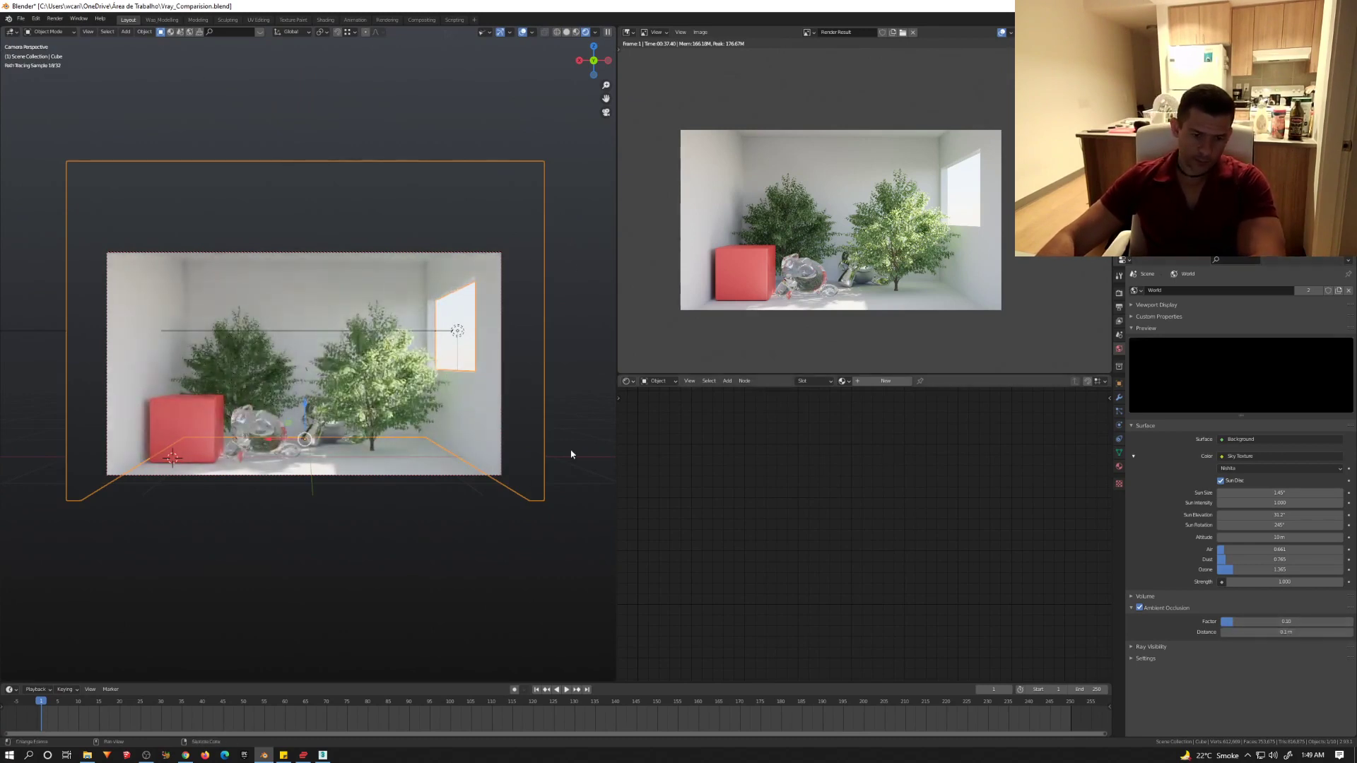
Step: Set Cycles diffuse bounces to 3, direct light clamp to 3.00 and indirect clamp to 10
left_click(1119, 293)
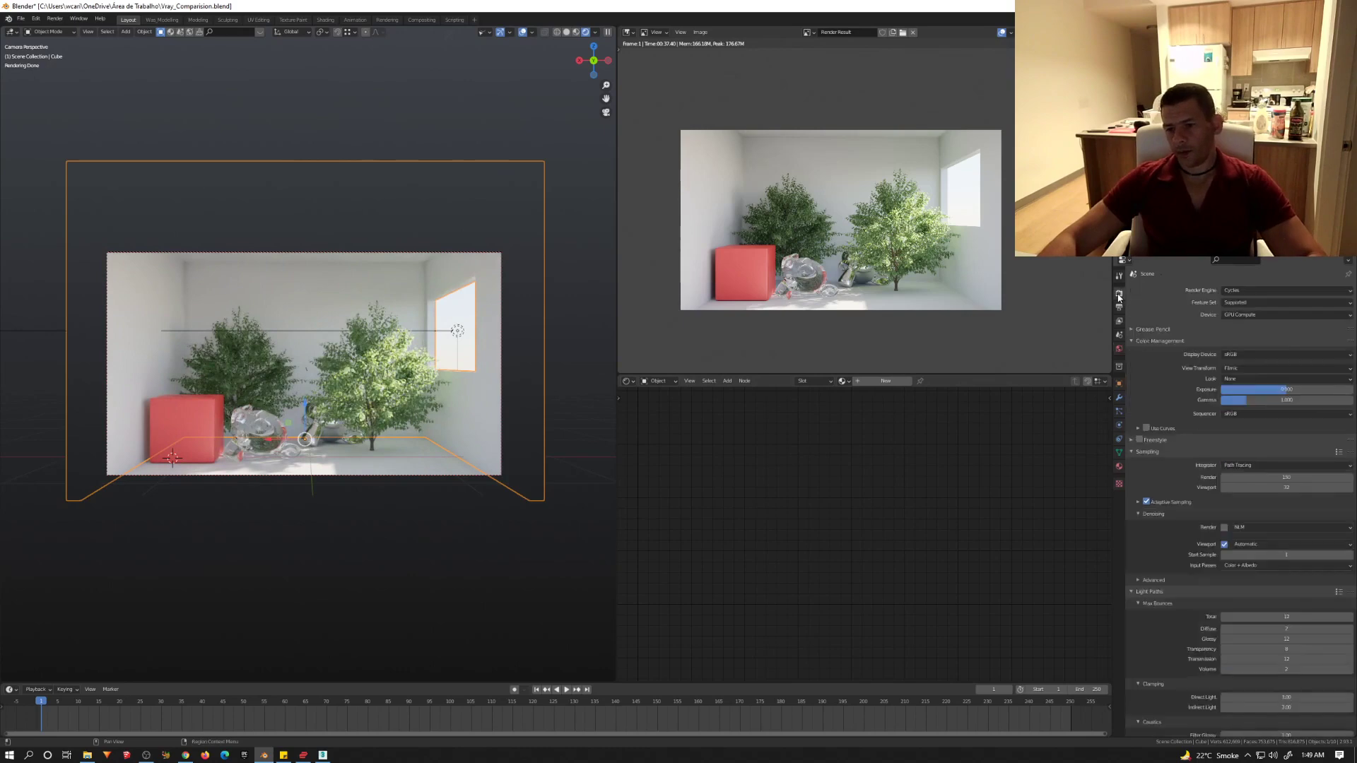
left_click_drag(1329, 629, 1272, 628)
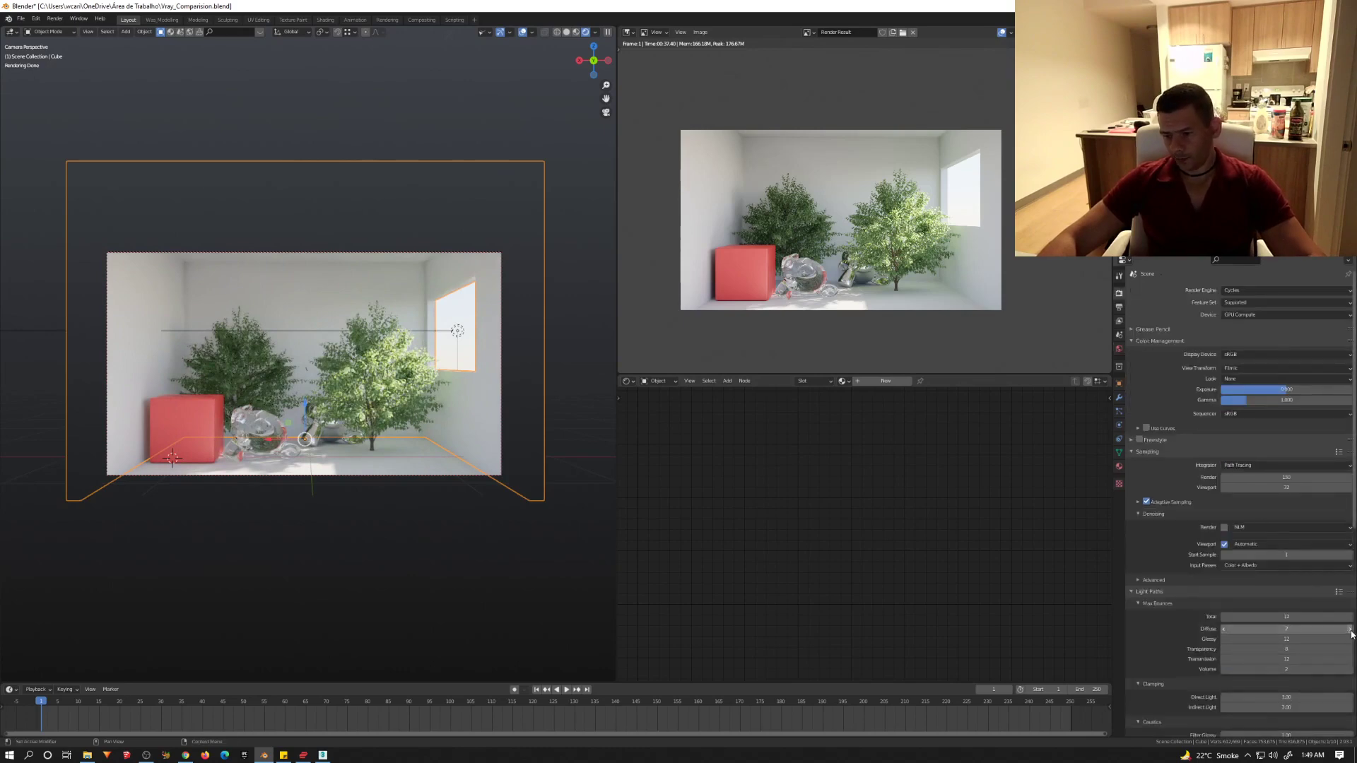
left_click(1295, 698)
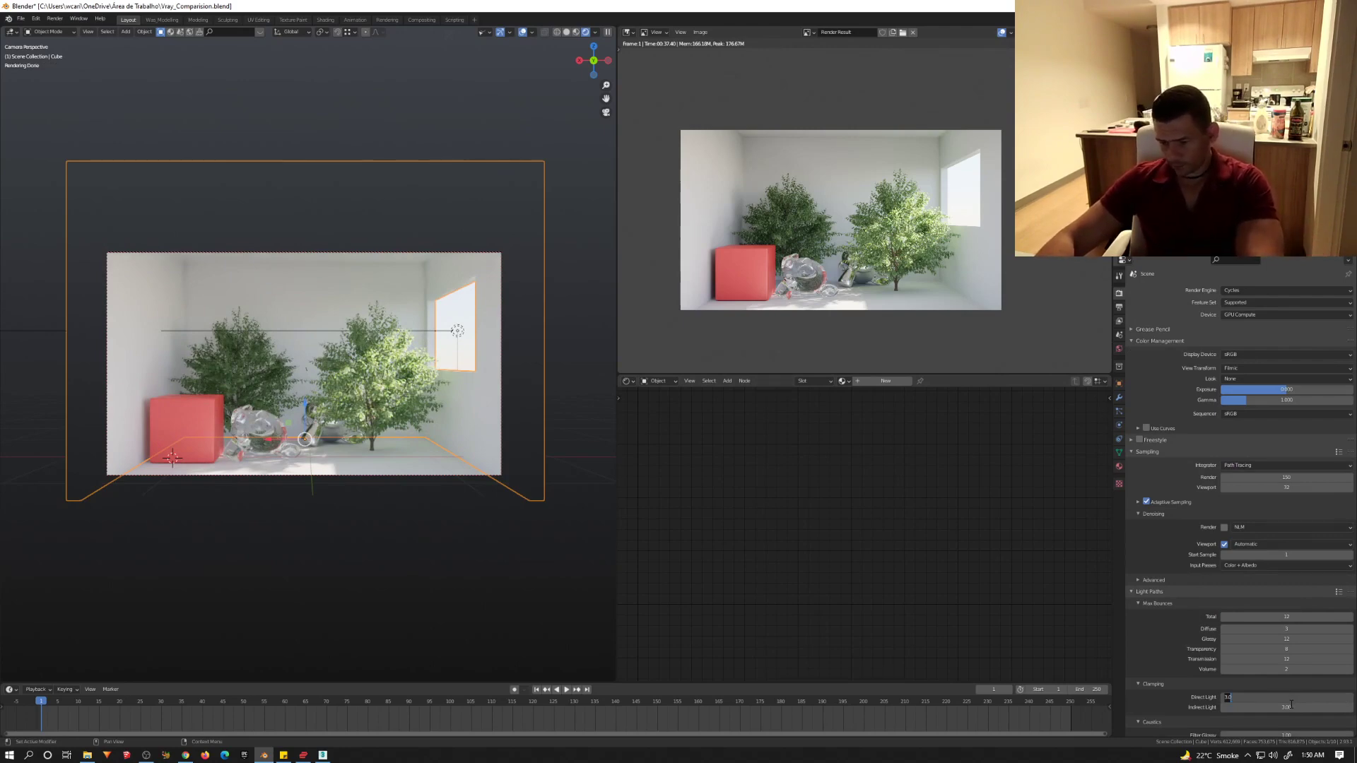
key("Return")
left_click(1290, 706)
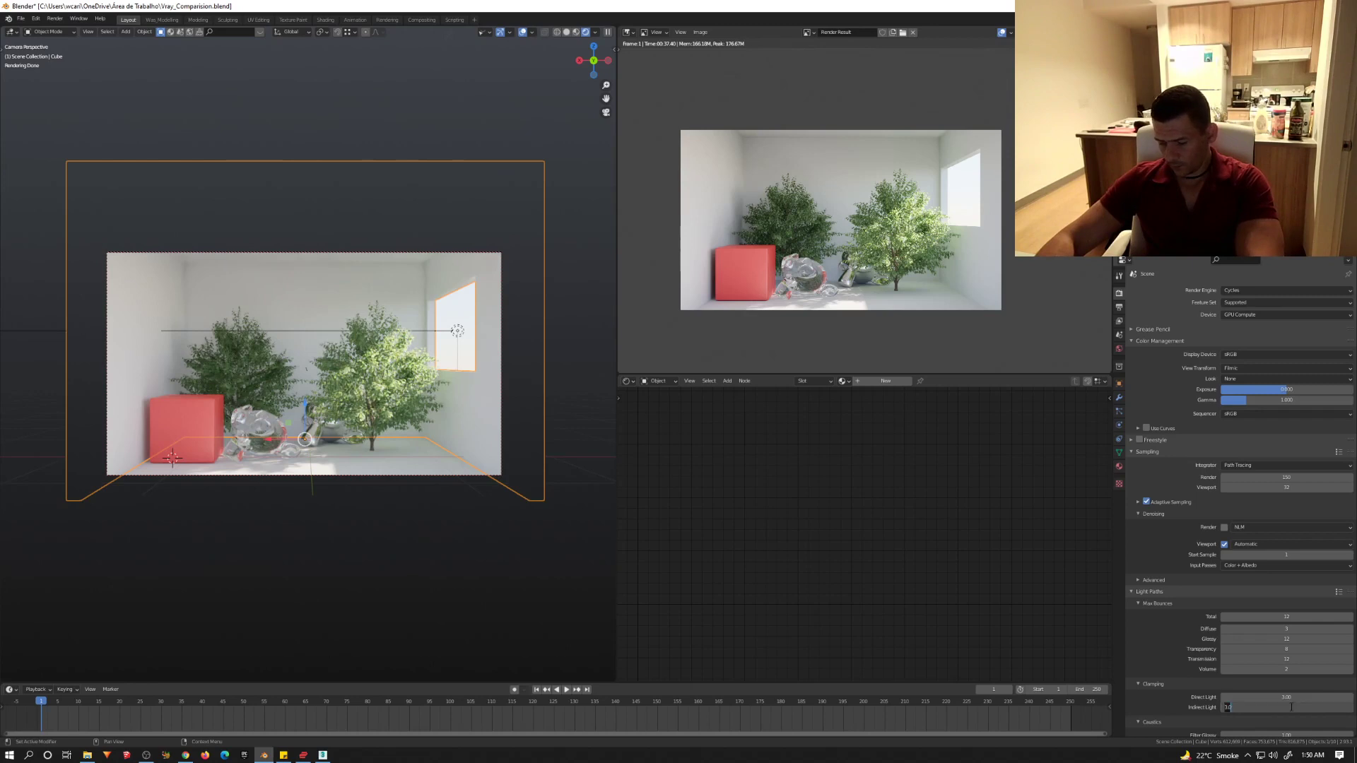
type("10")
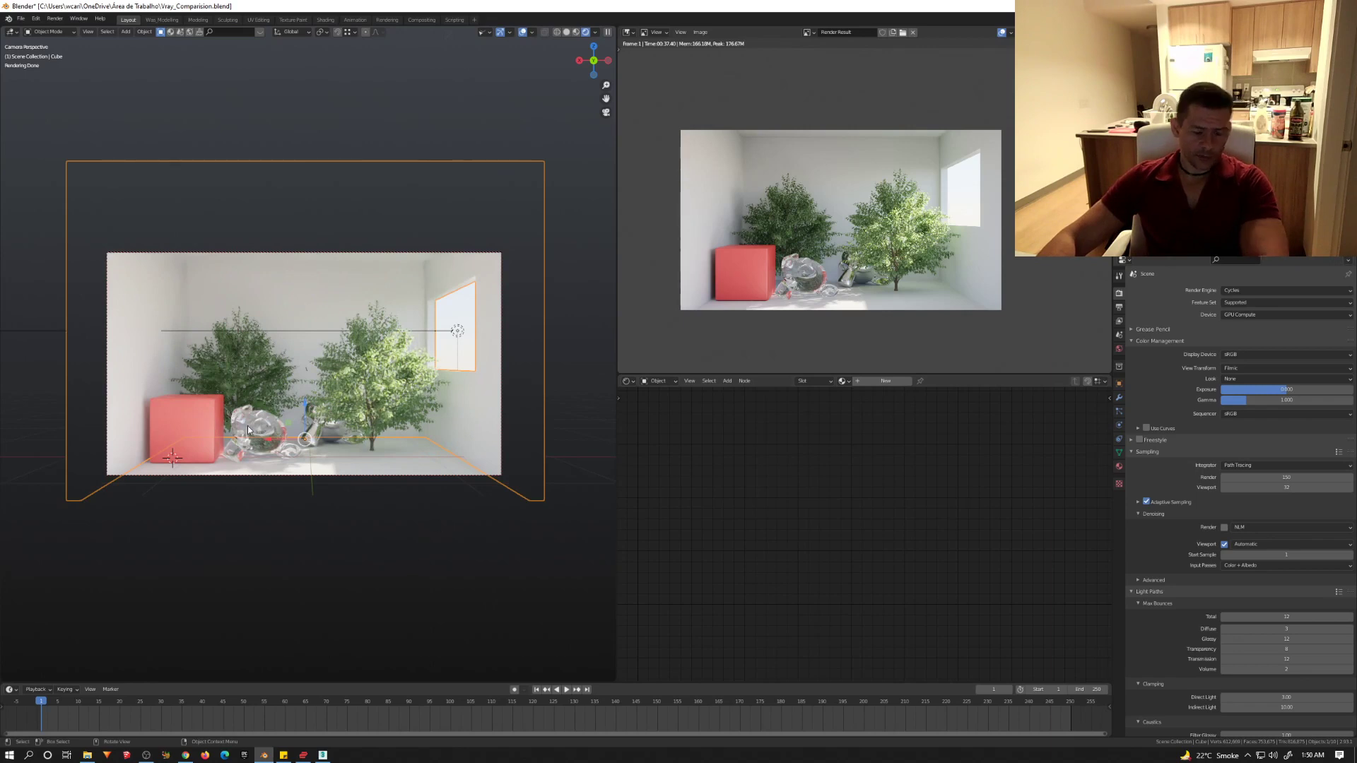
key("z")
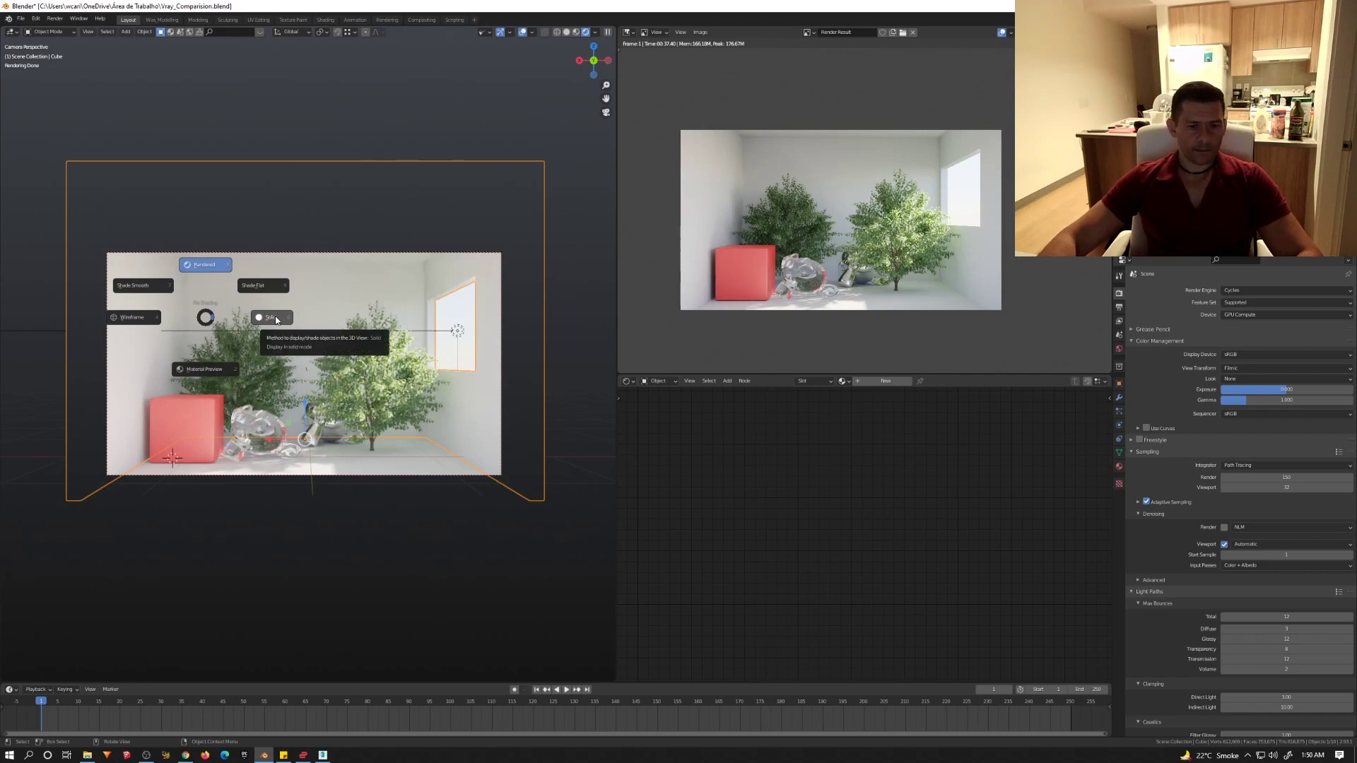
key("Escape")
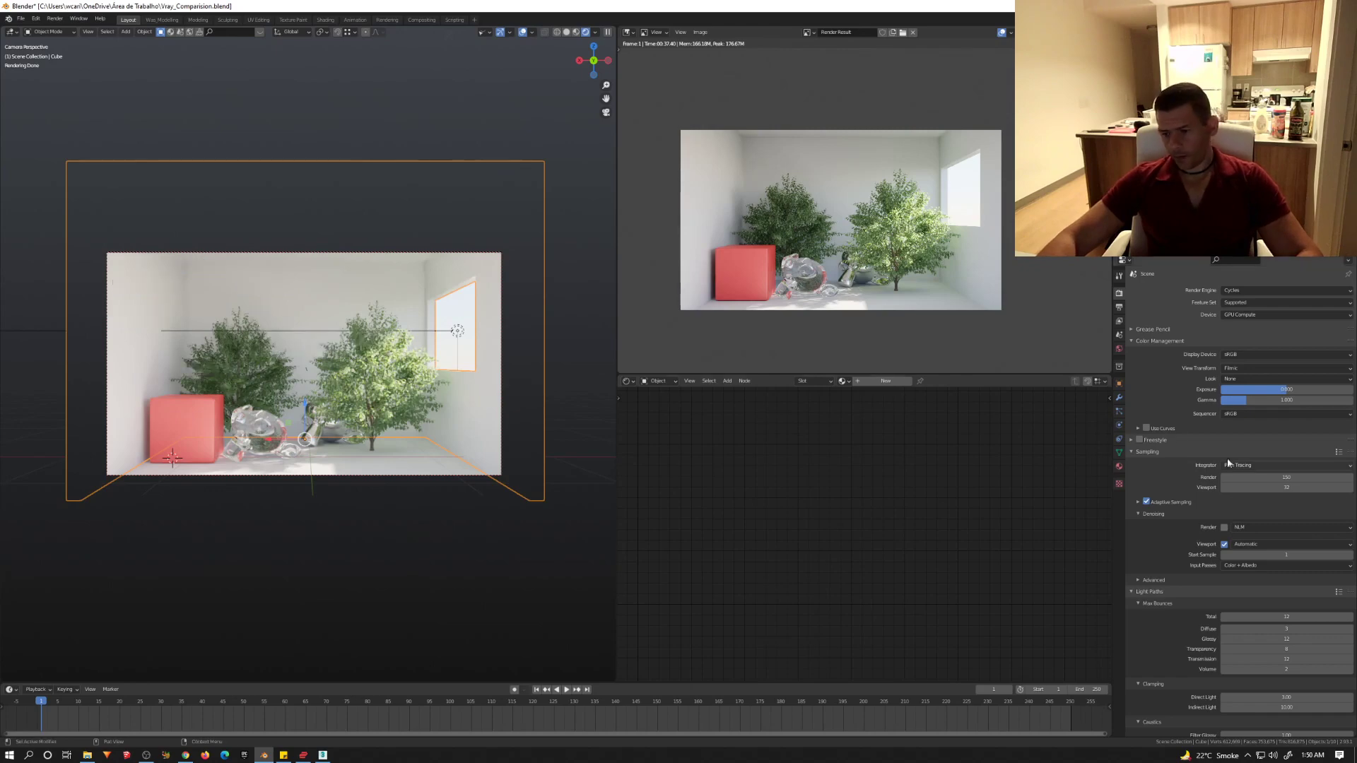
Step: Set the World lighting strength to 0.5
left_click(1119, 348)
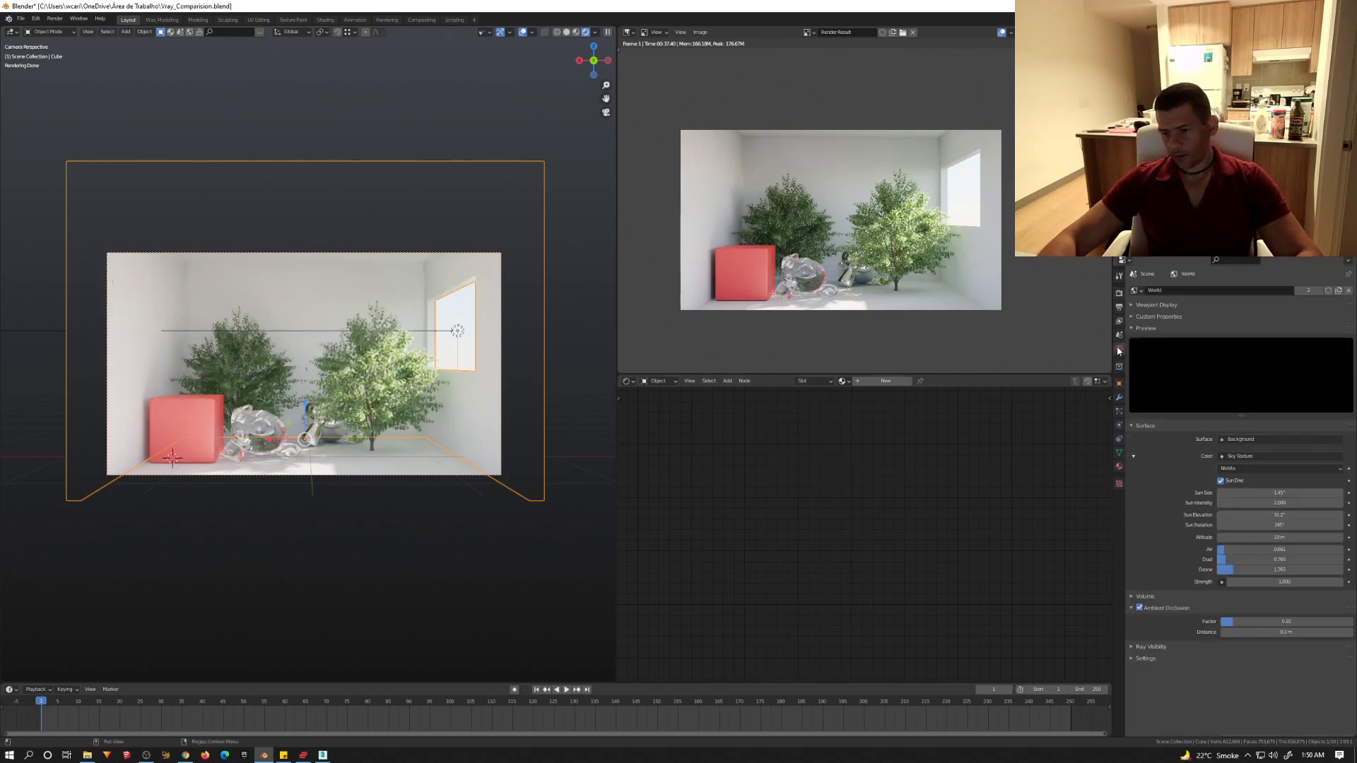
left_click(1285, 582)
type("0.5")
key("Return")
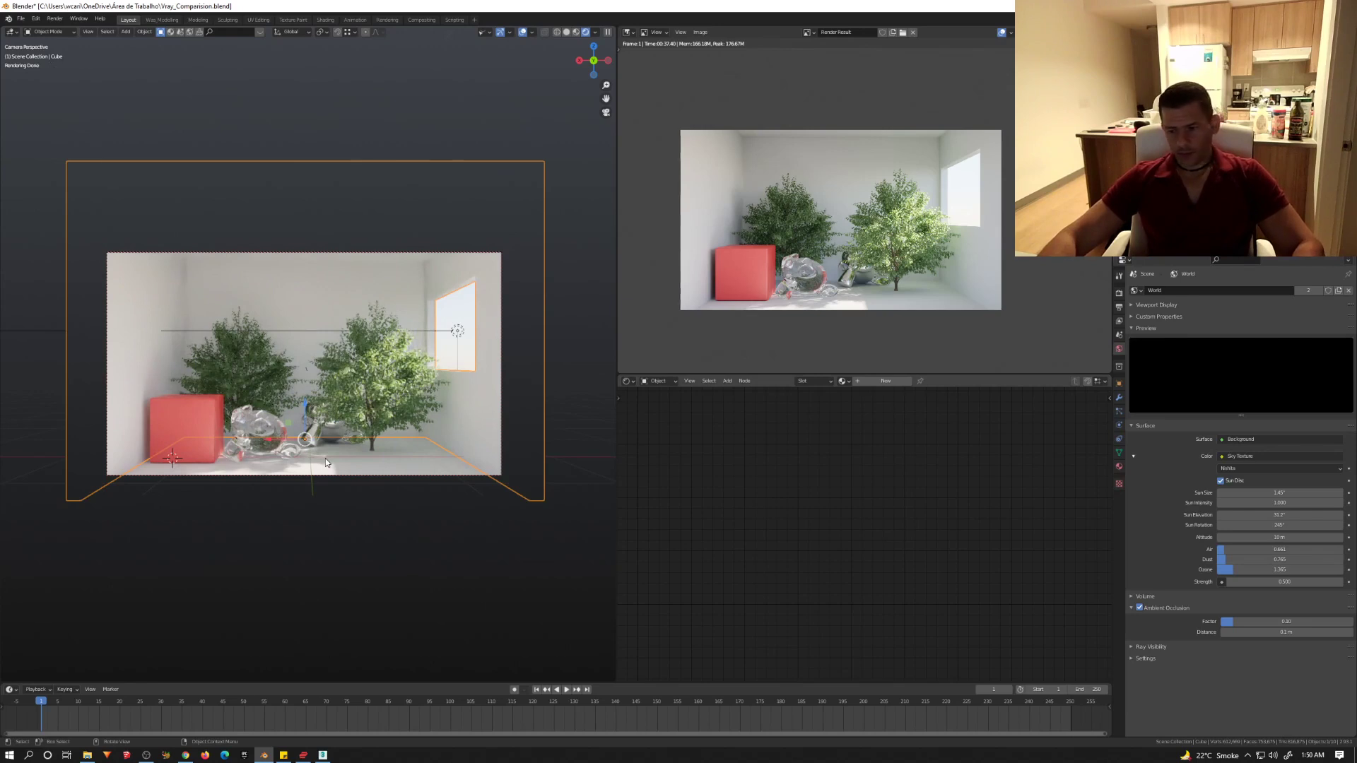
Step: Switch the viewport to Solid shading and set final render samples to 100
key("z")
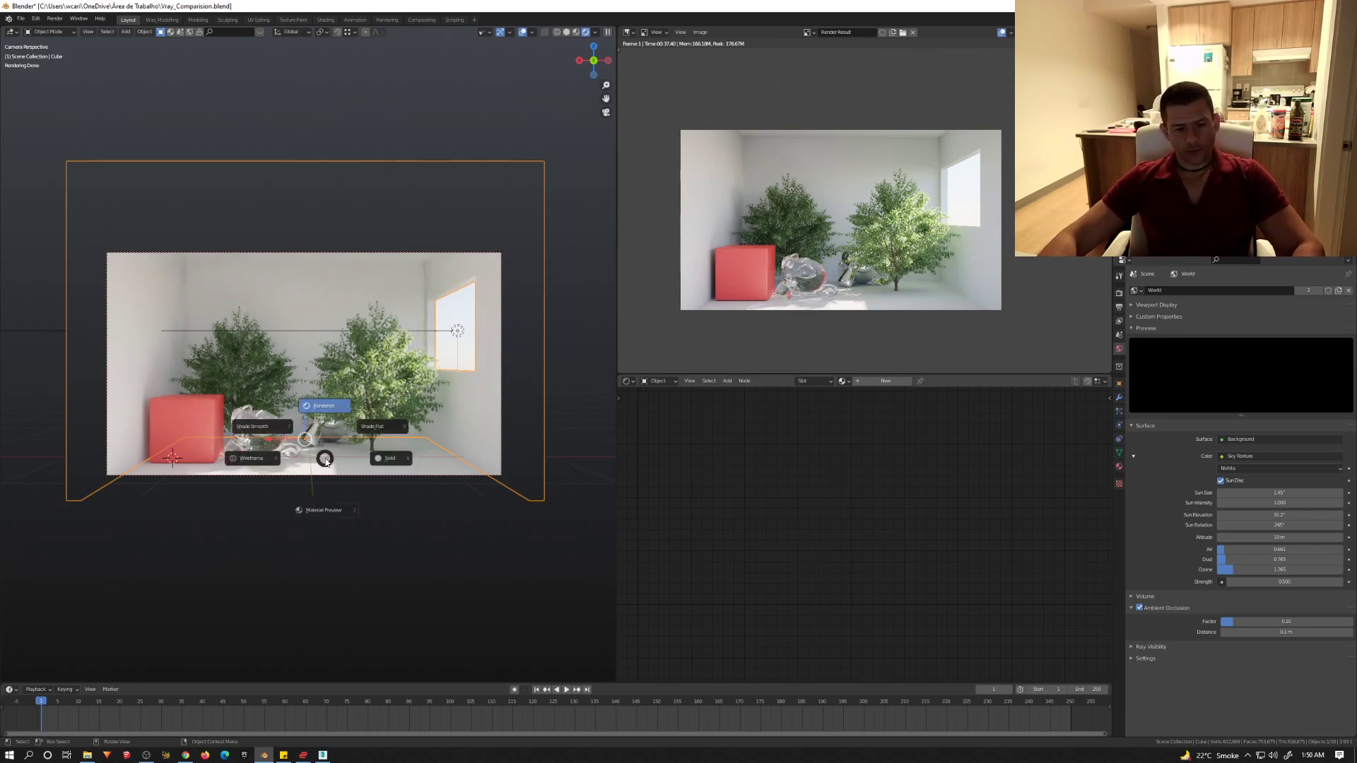
left_click(391, 461)
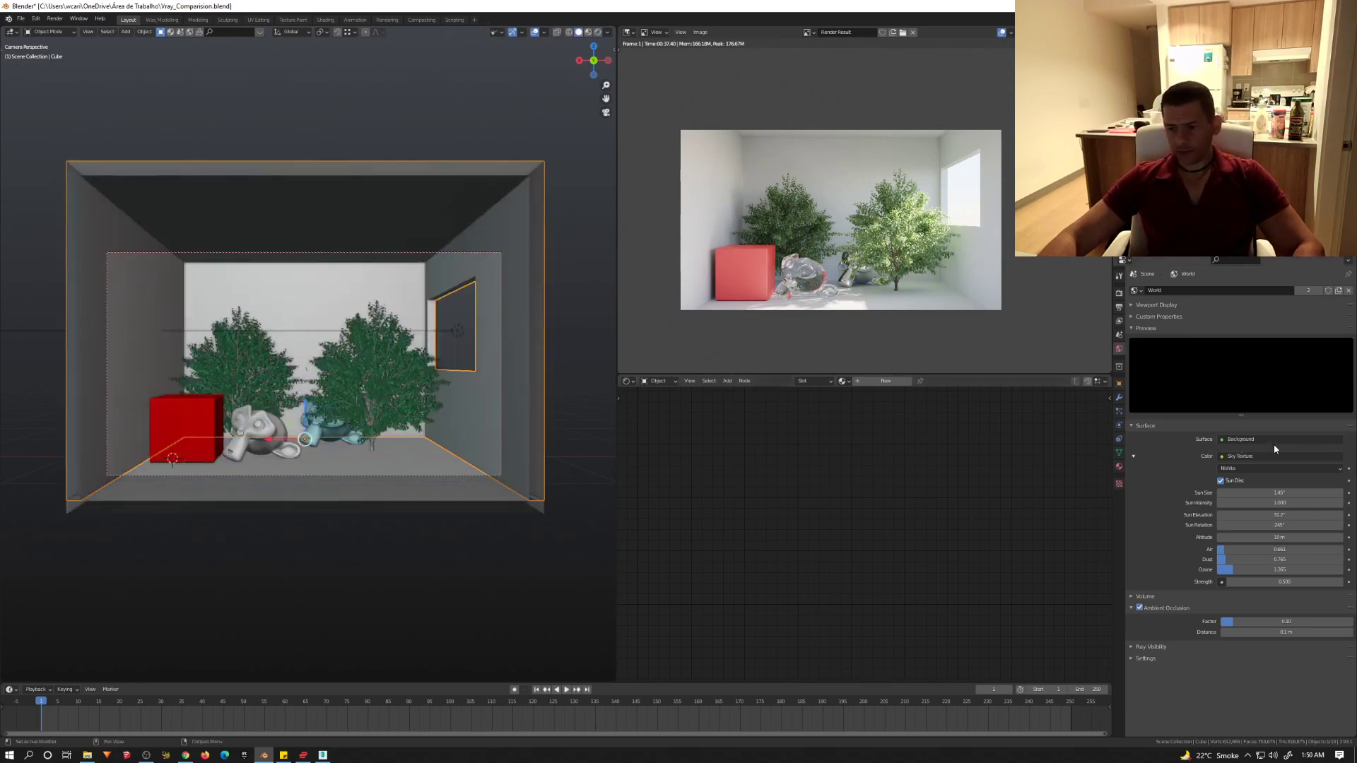
left_click(1120, 293)
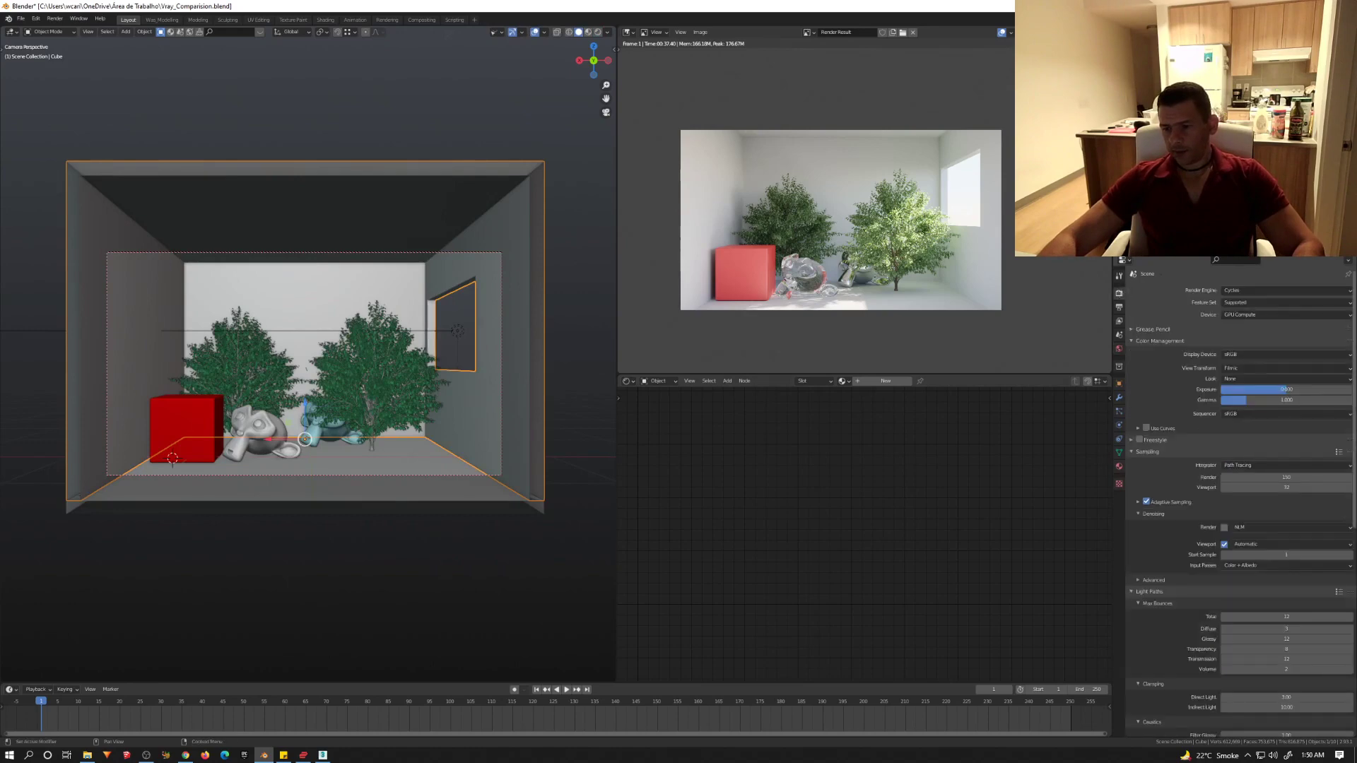
double_click(1298, 479)
type("10")
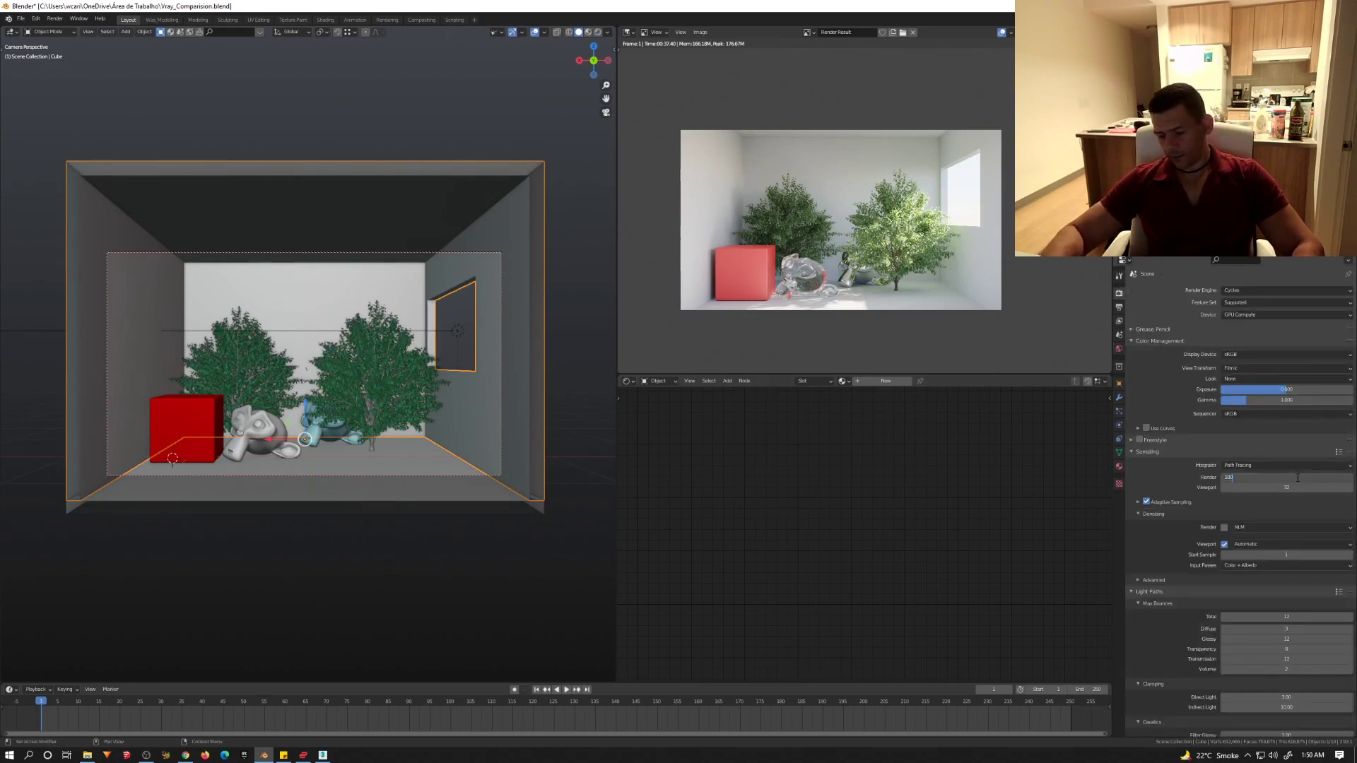
type("0")
key("Return")
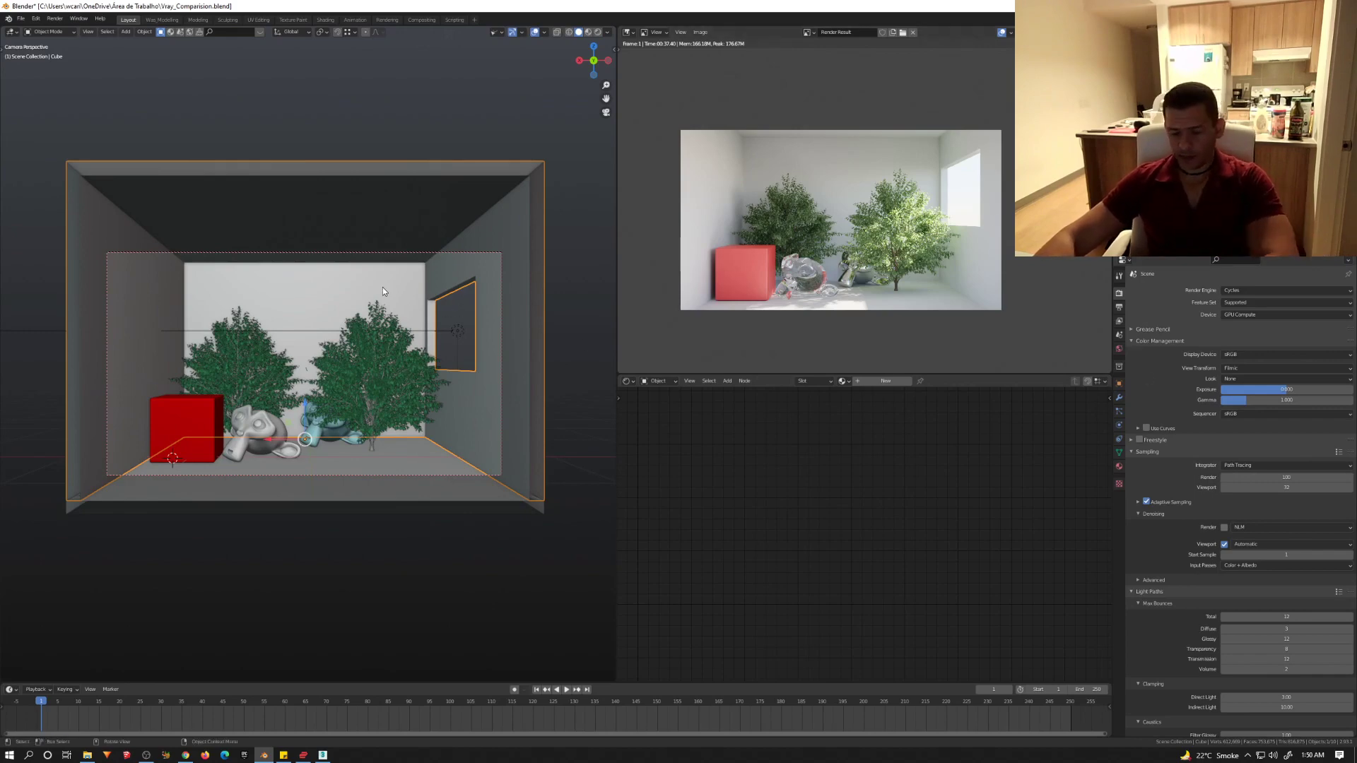
Step: Render the final Cycles image with F12 and zoom in and out to inspect it
key("F12")
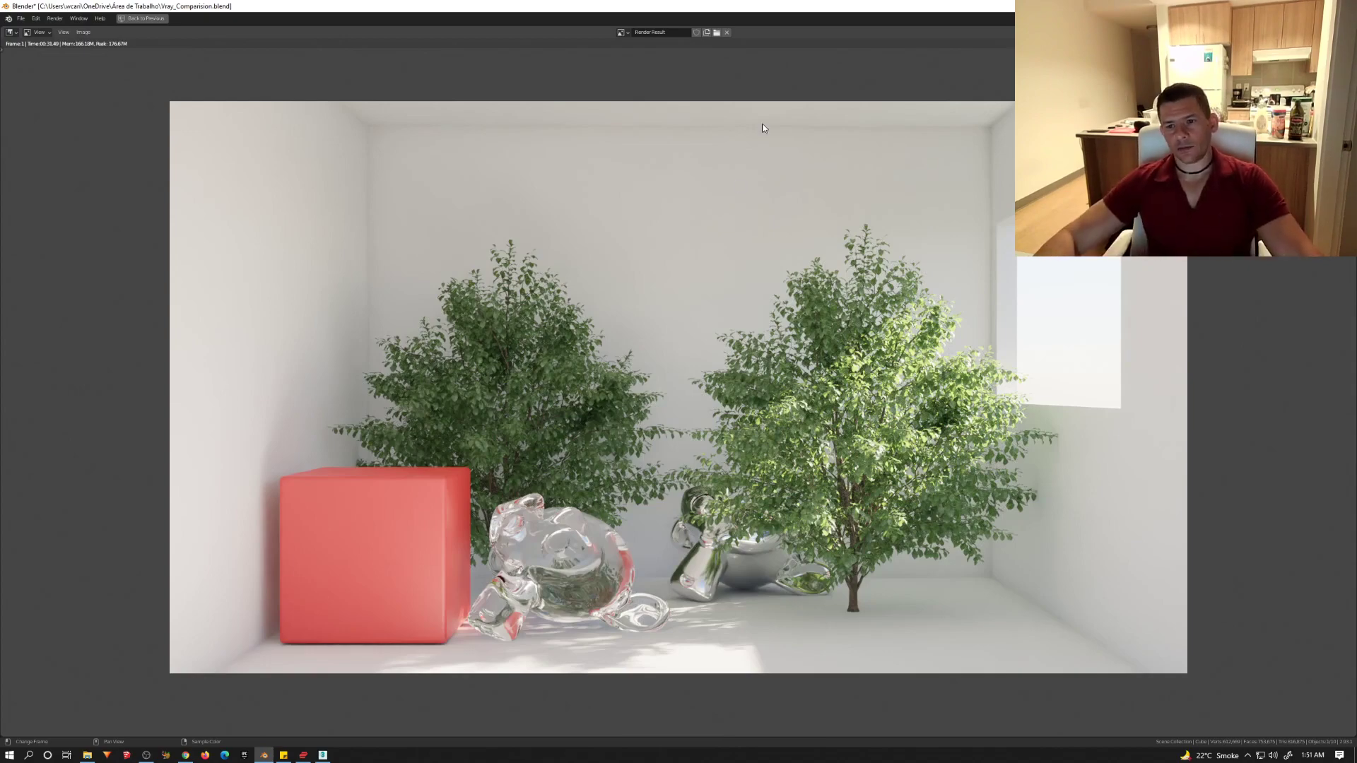
scroll(1008, 133, "up", 6)
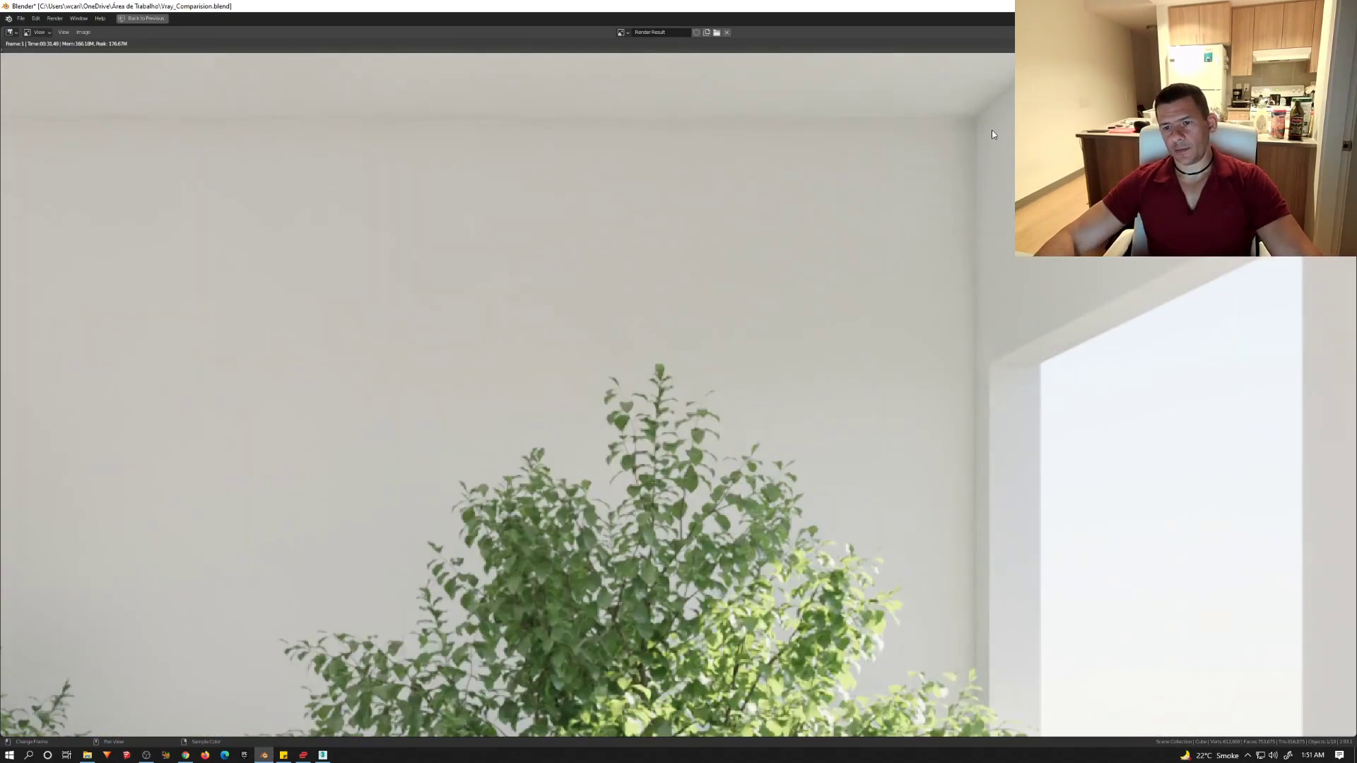
scroll(981, 173, "down", 5)
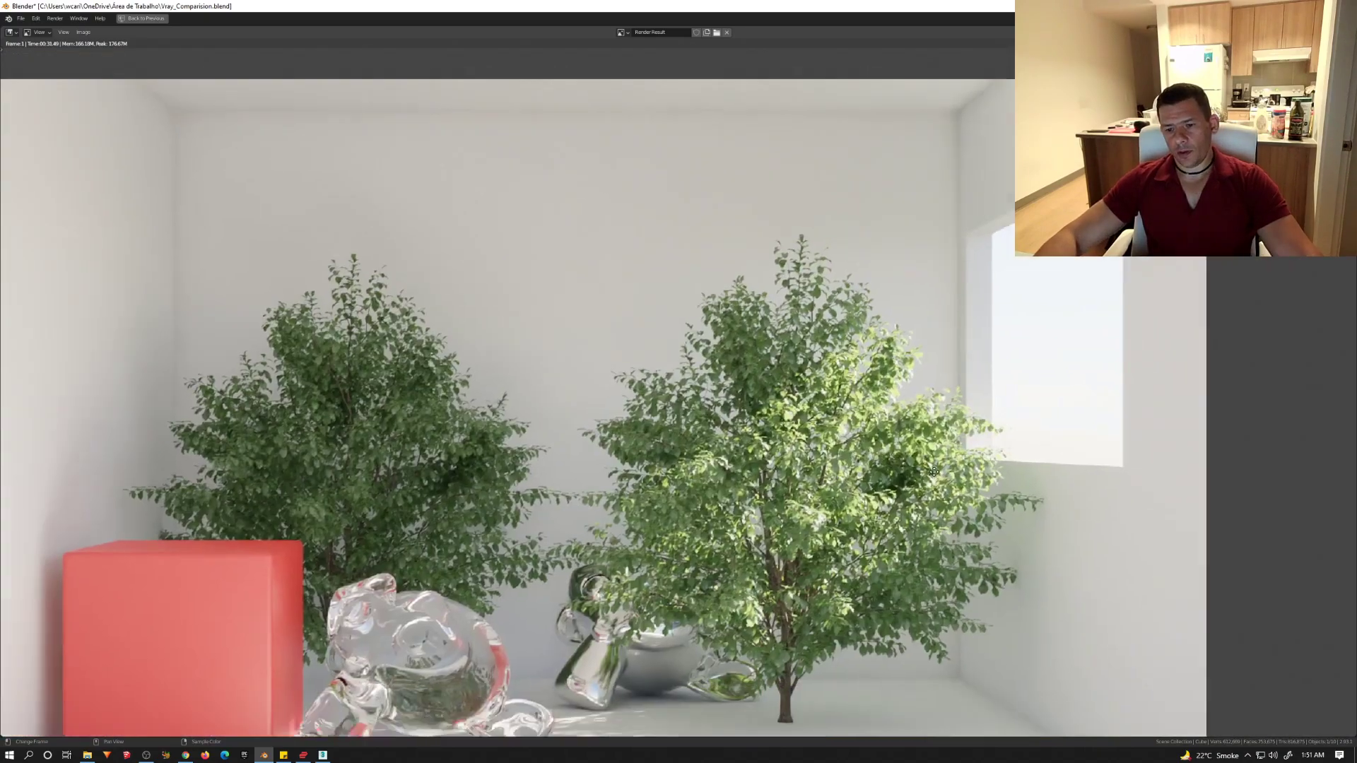
scroll(988, 548, "up", 2)
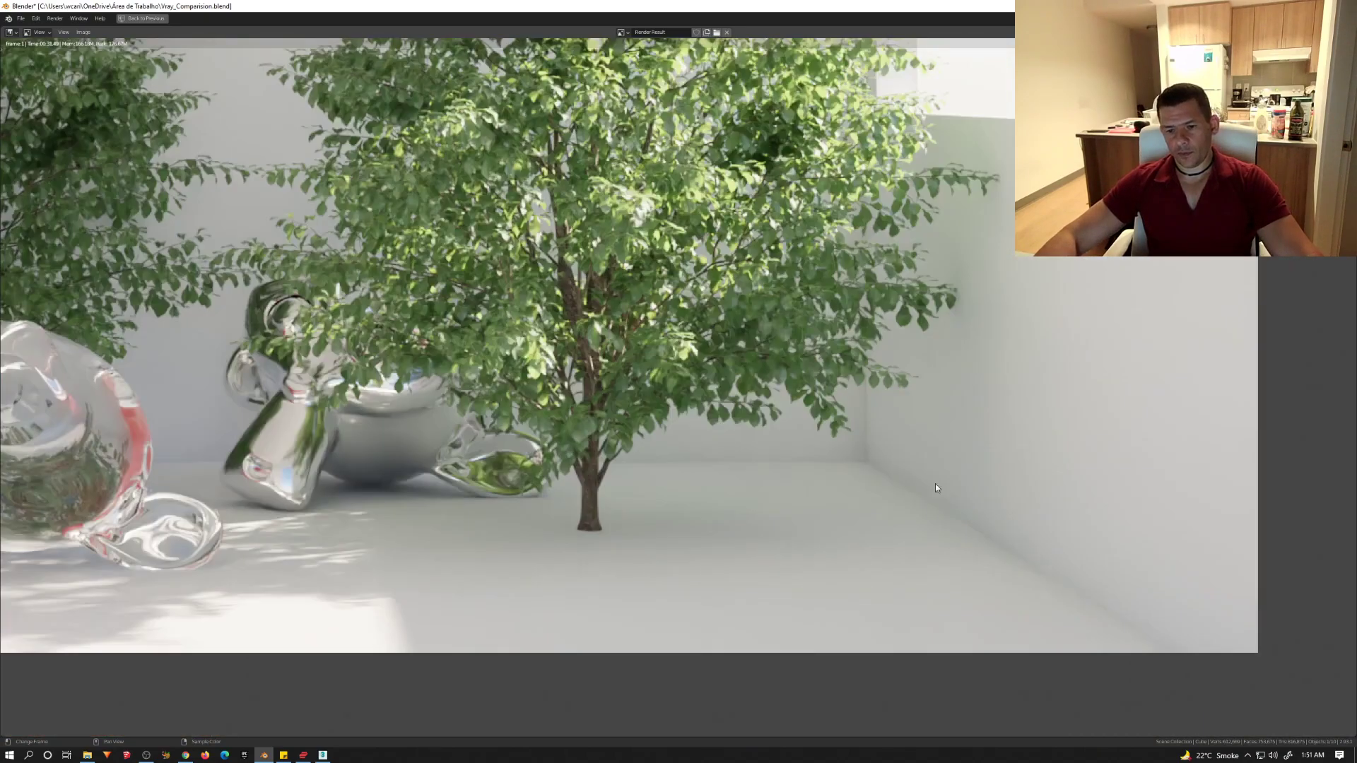
scroll(611, 478, "down", 3)
scroll(609, 502, "up", 3)
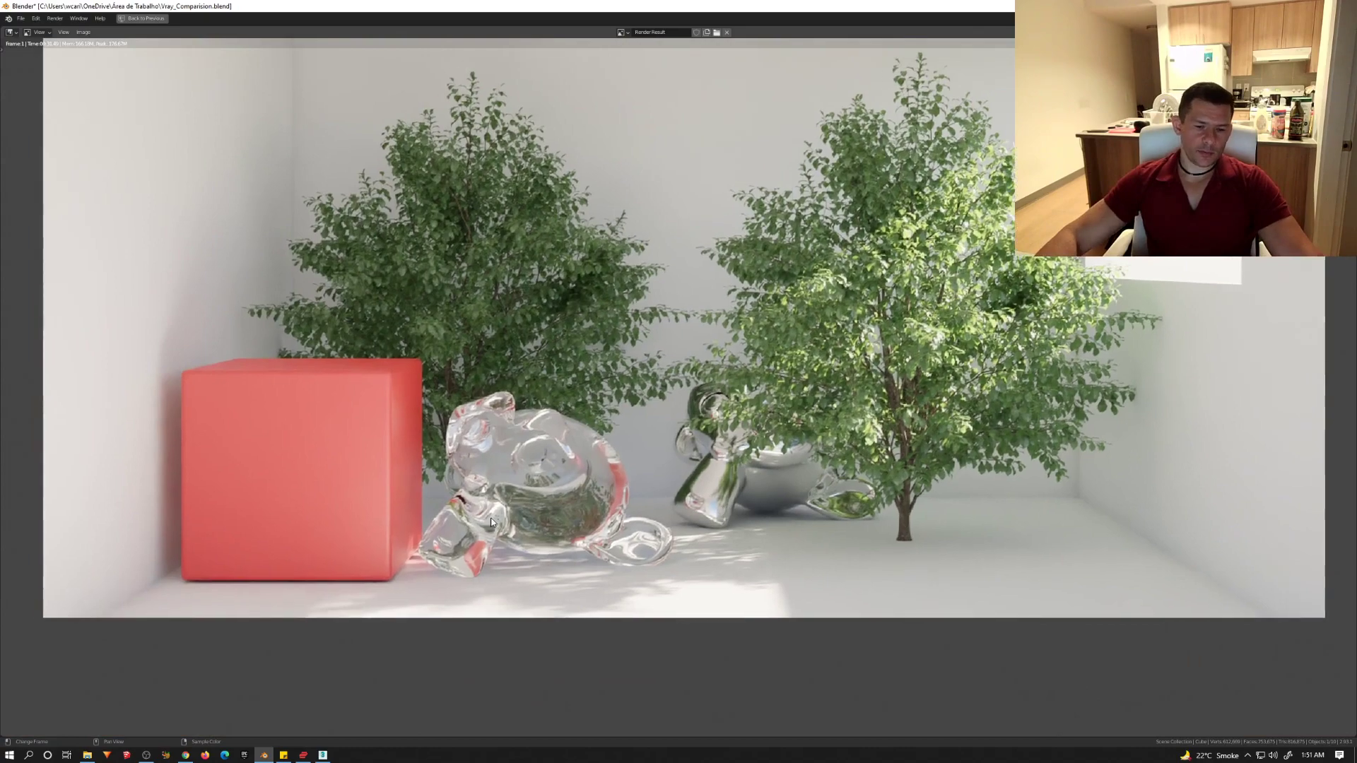
scroll(658, 461, "up", 1)
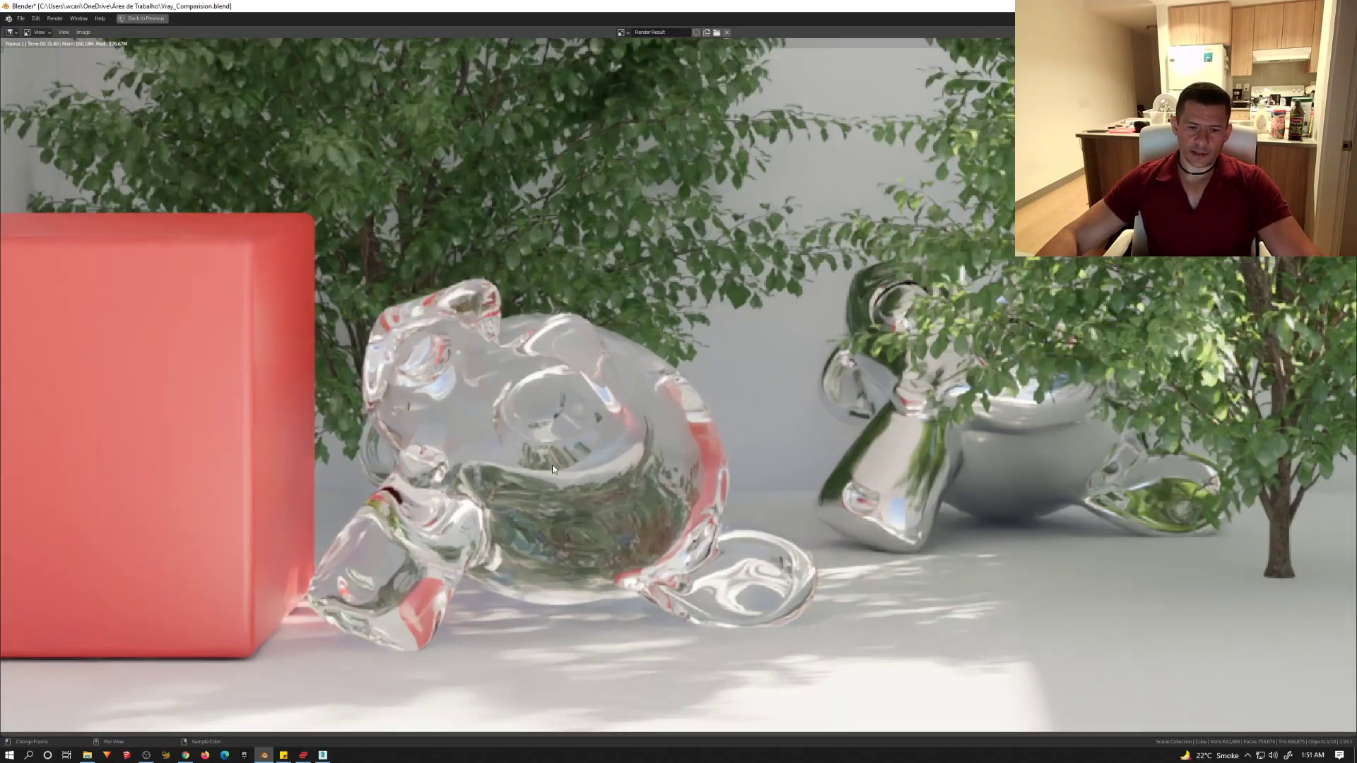
scroll(553, 469, "down", 2)
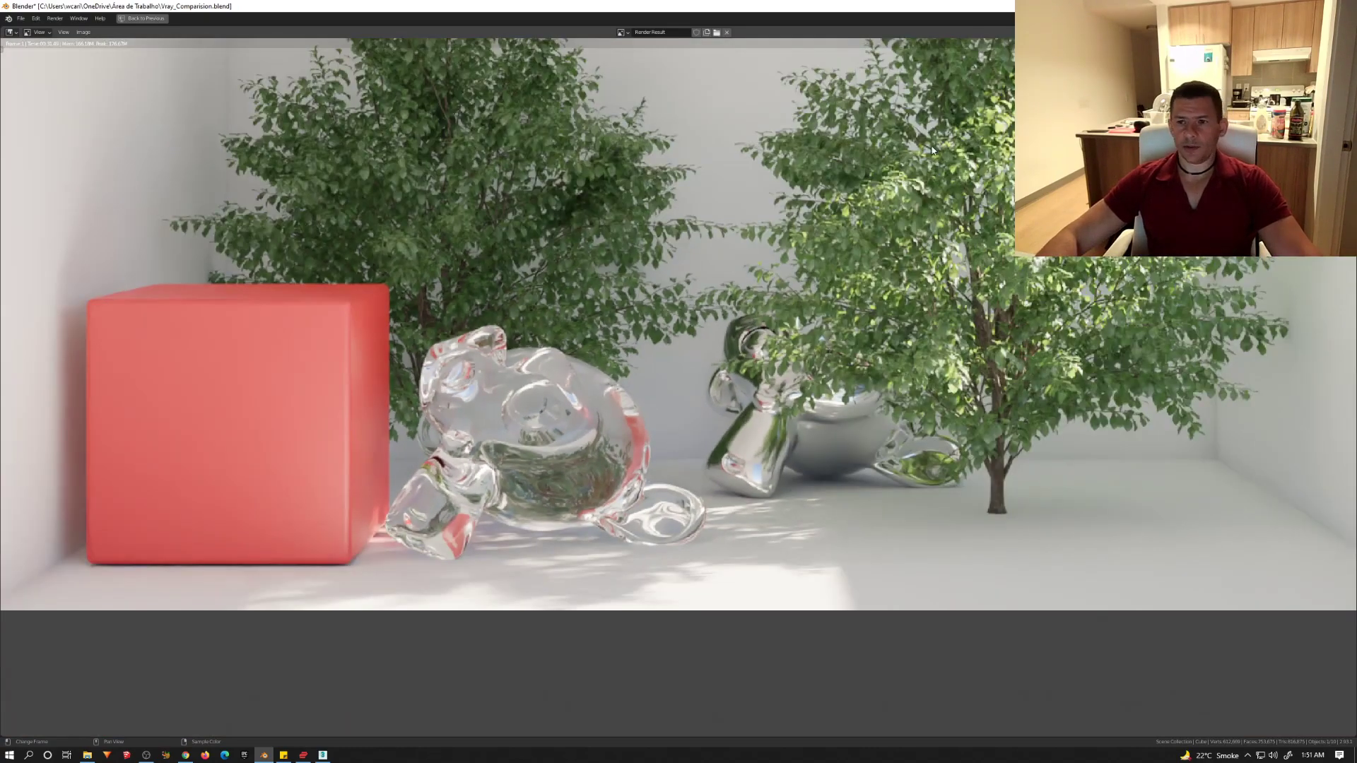
Step: Restore the Blender render window, move it left beside 3ds Max, and zoom both images
double_click(495, 6)
left_click_drag(494, 141, 174, 195)
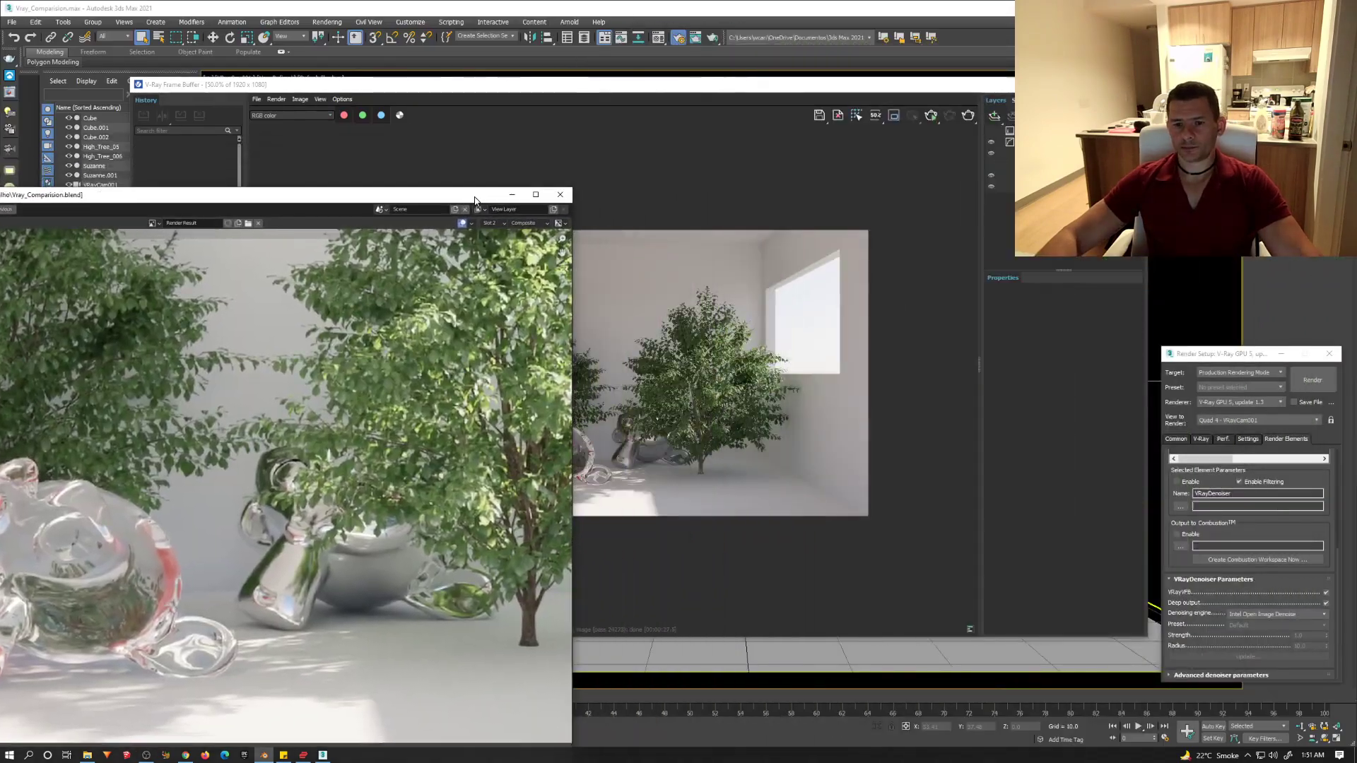
scroll(723, 366, "up", 3)
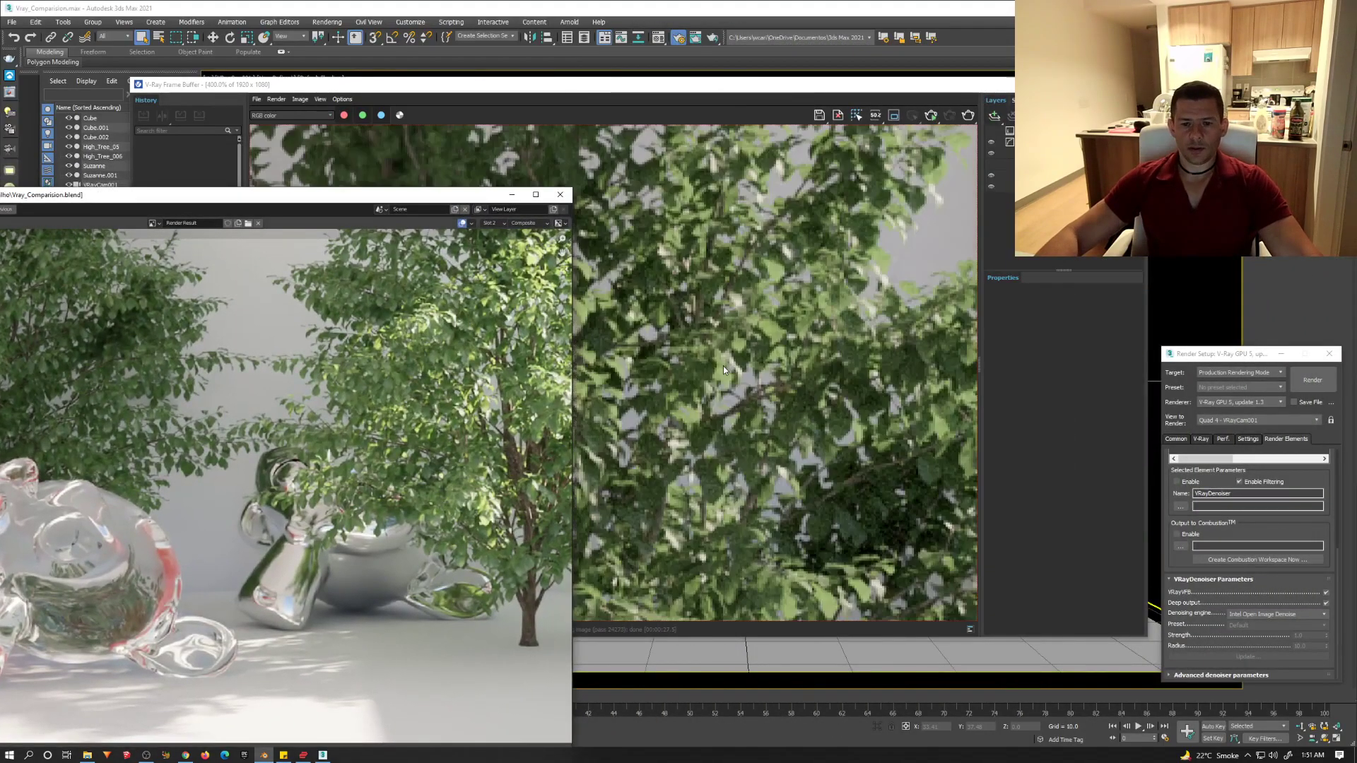
scroll(720, 353, "down", 2)
left_click(718, 356)
scroll(715, 358, "up", 3)
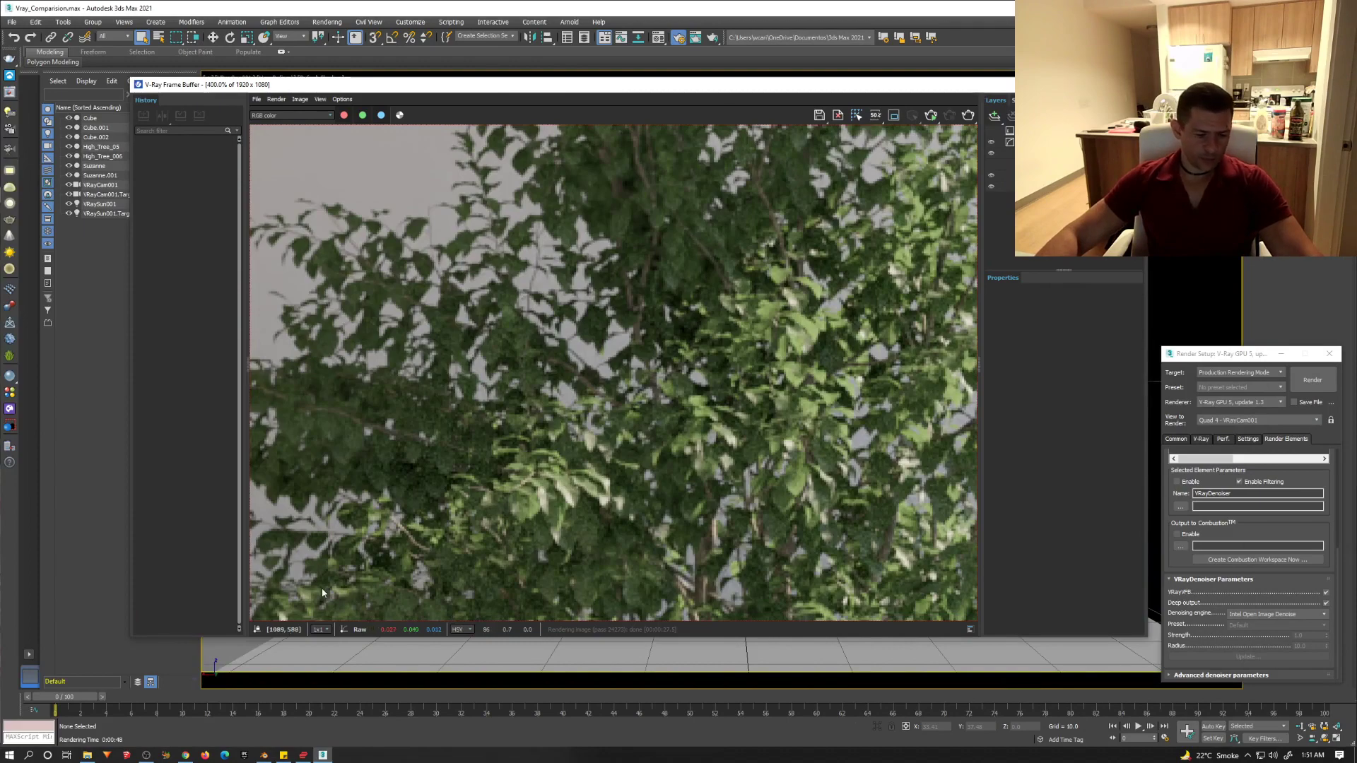
left_click(264, 755)
scroll(444, 410, "up", 3)
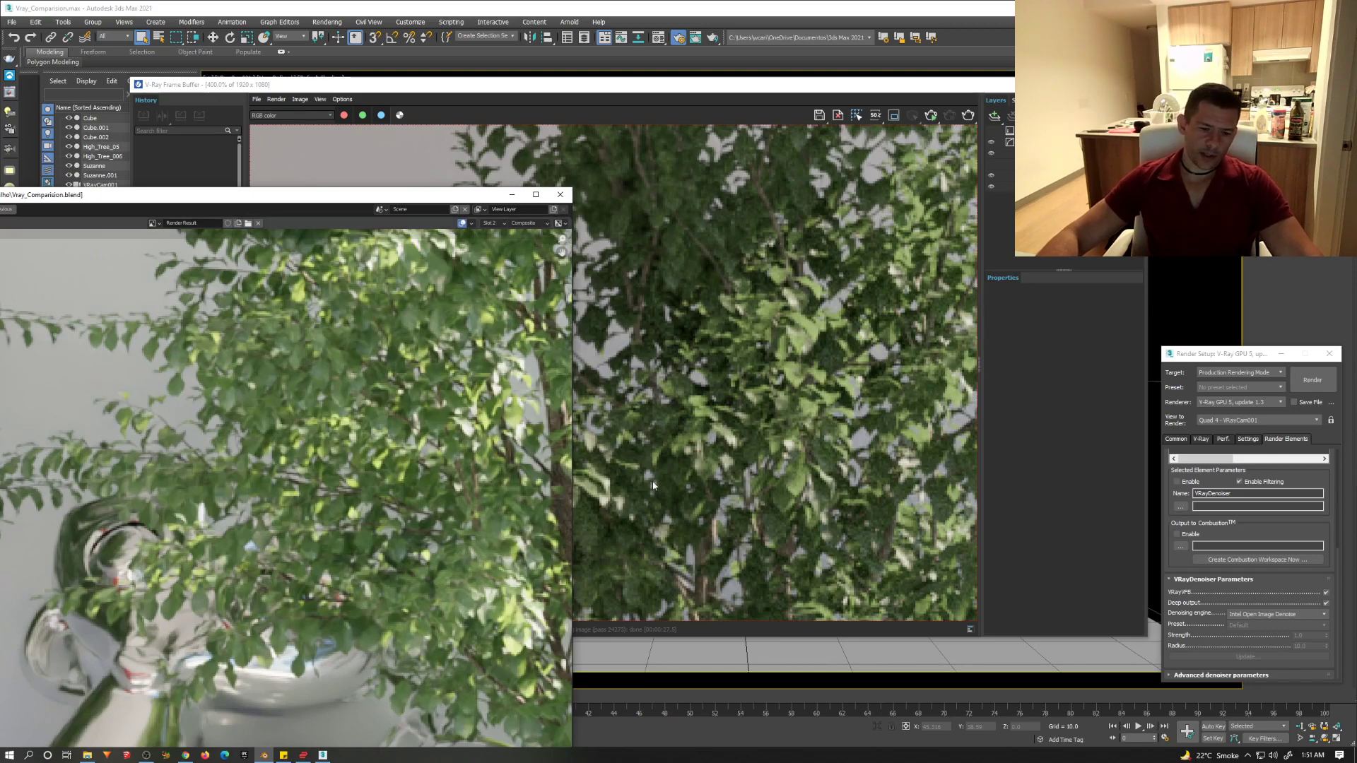
Step: Reset the V-Ray image to 100% zoom and zoom in and out on the trees and monkeys
double_click(711, 315)
scroll(811, 510, "up", 2)
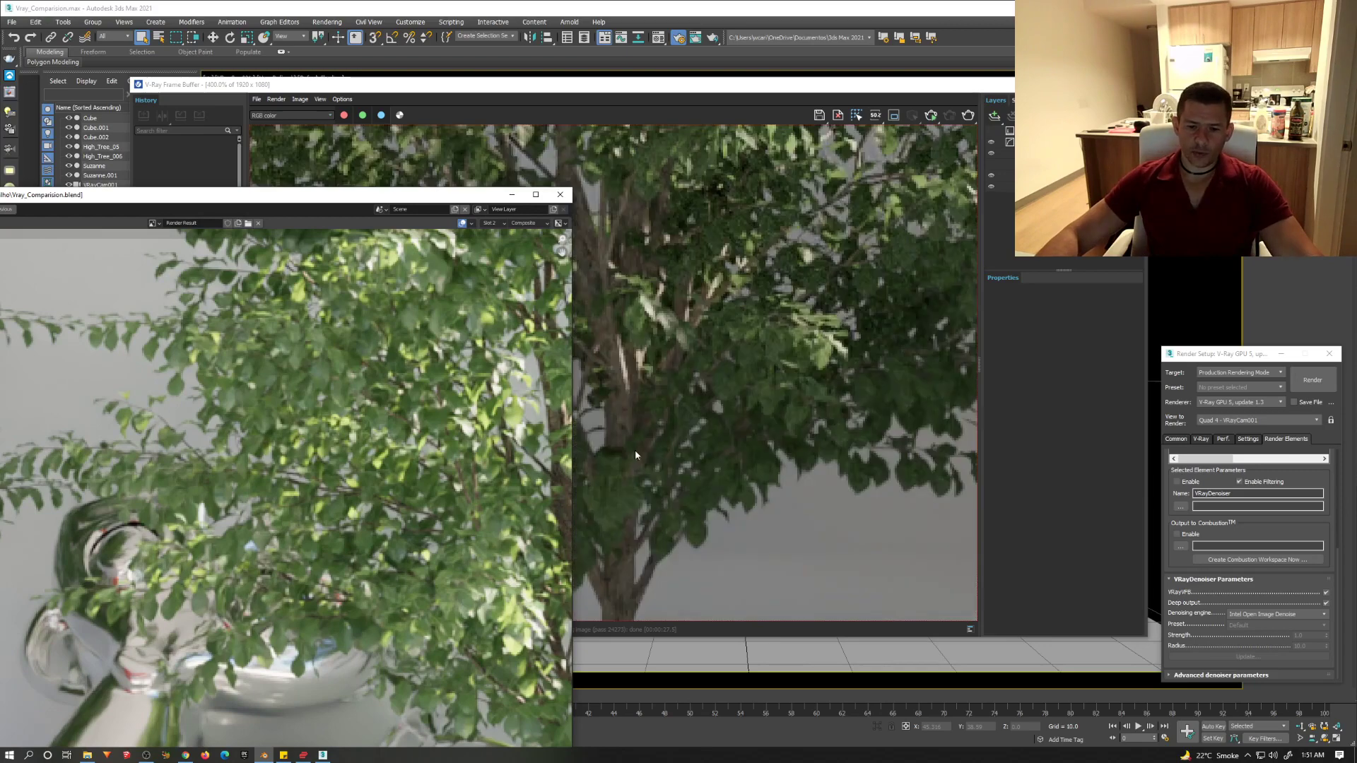
scroll(401, 486, "down", 4)
scroll(542, 564, "up", 6)
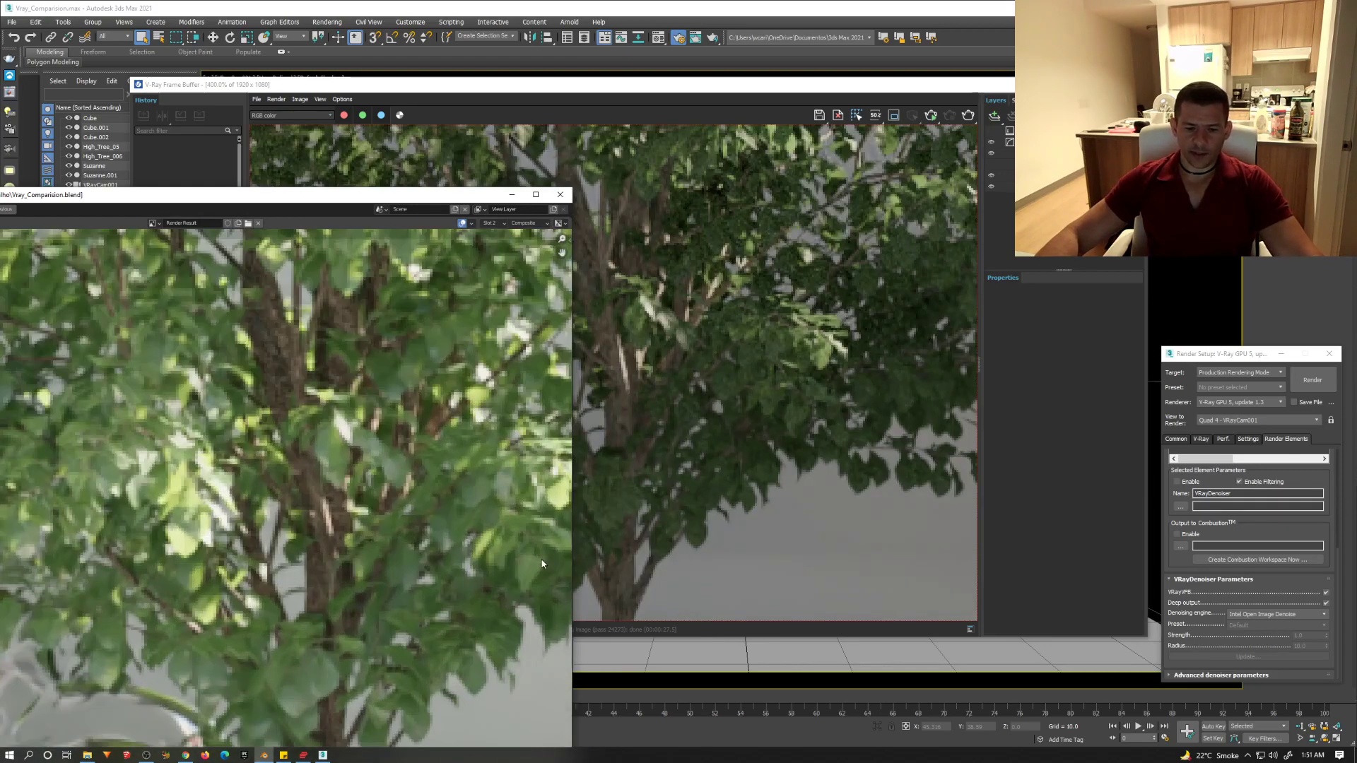
scroll(428, 389, "down", 2)
scroll(365, 391, "down", 3)
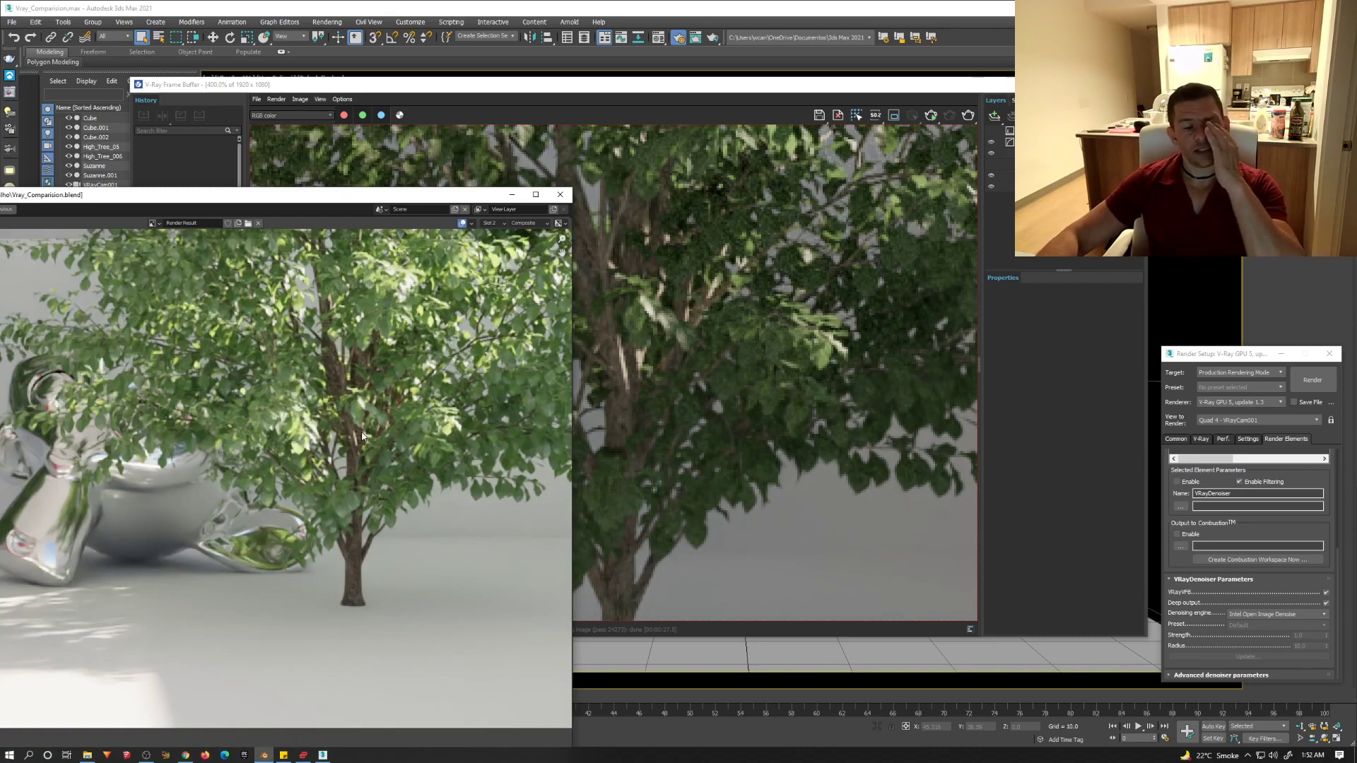
scroll(333, 434, "down", 2)
scroll(116, 452, "up", 5)
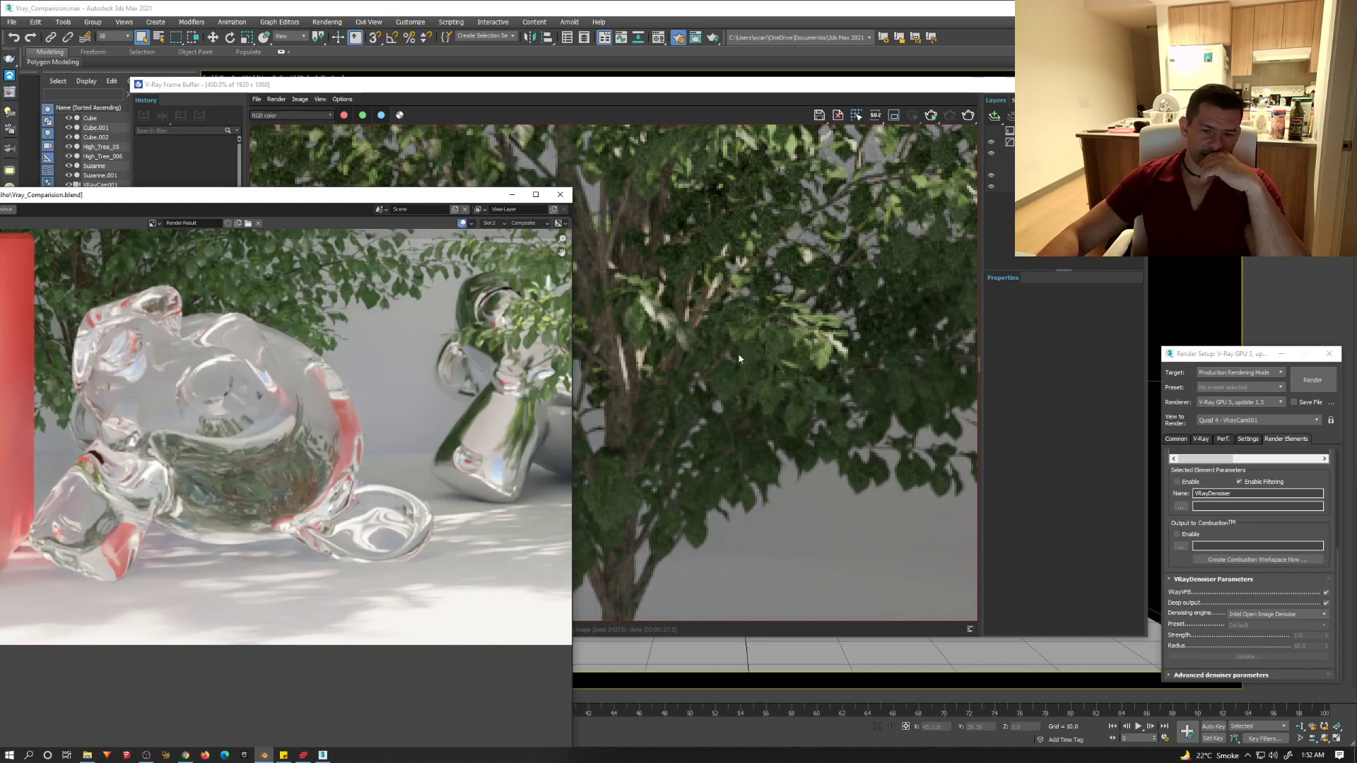
scroll(721, 366, "down", 6)
scroll(592, 443, "up", 3)
scroll(593, 443, "up", 2)
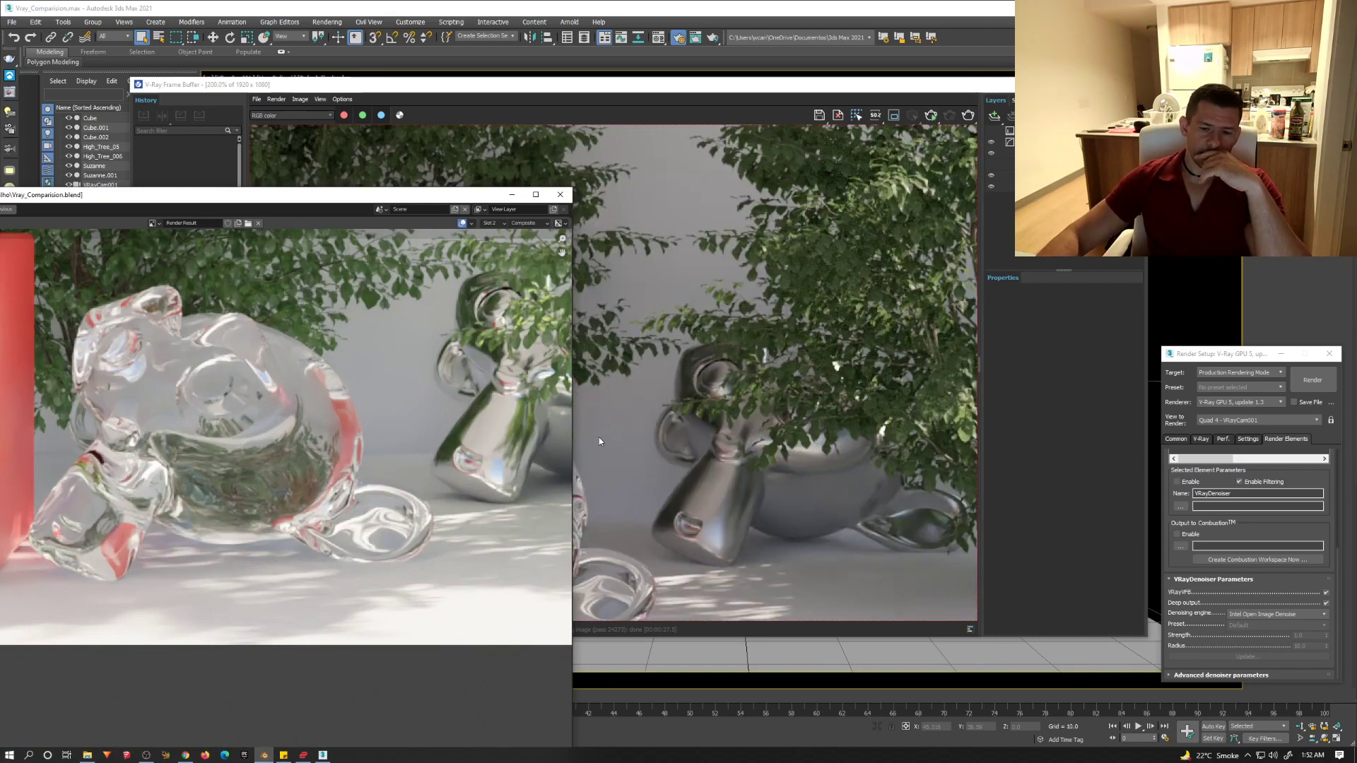
Step: Zoom and pan the V-Ray render, then pan the Blender render to show the red cube
left_click(618, 436)
scroll(556, 427, "up", 2)
scroll(827, 330, "down", 3)
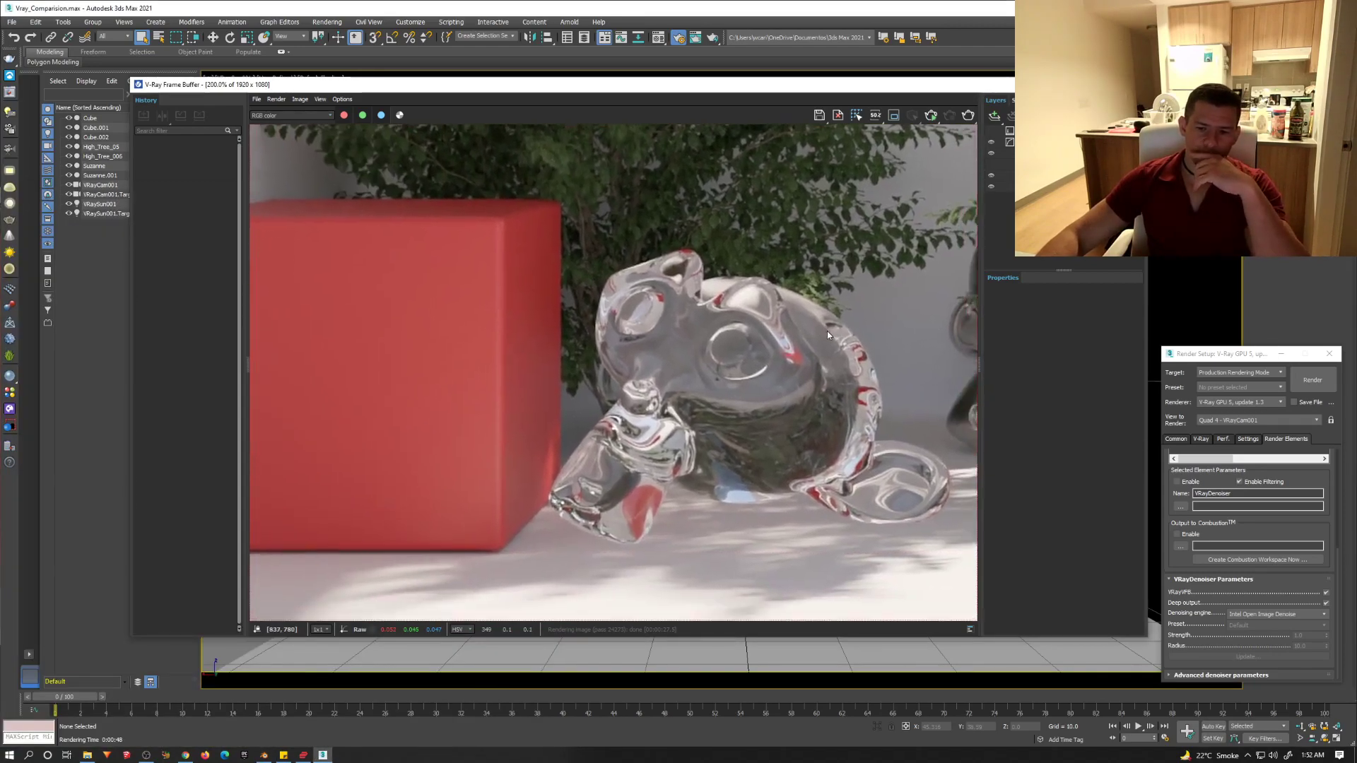
scroll(694, 464, "up", 3)
scroll(672, 448, "down", 1)
middle_click_drag(673, 448, 607, 486)
left_click(265, 755)
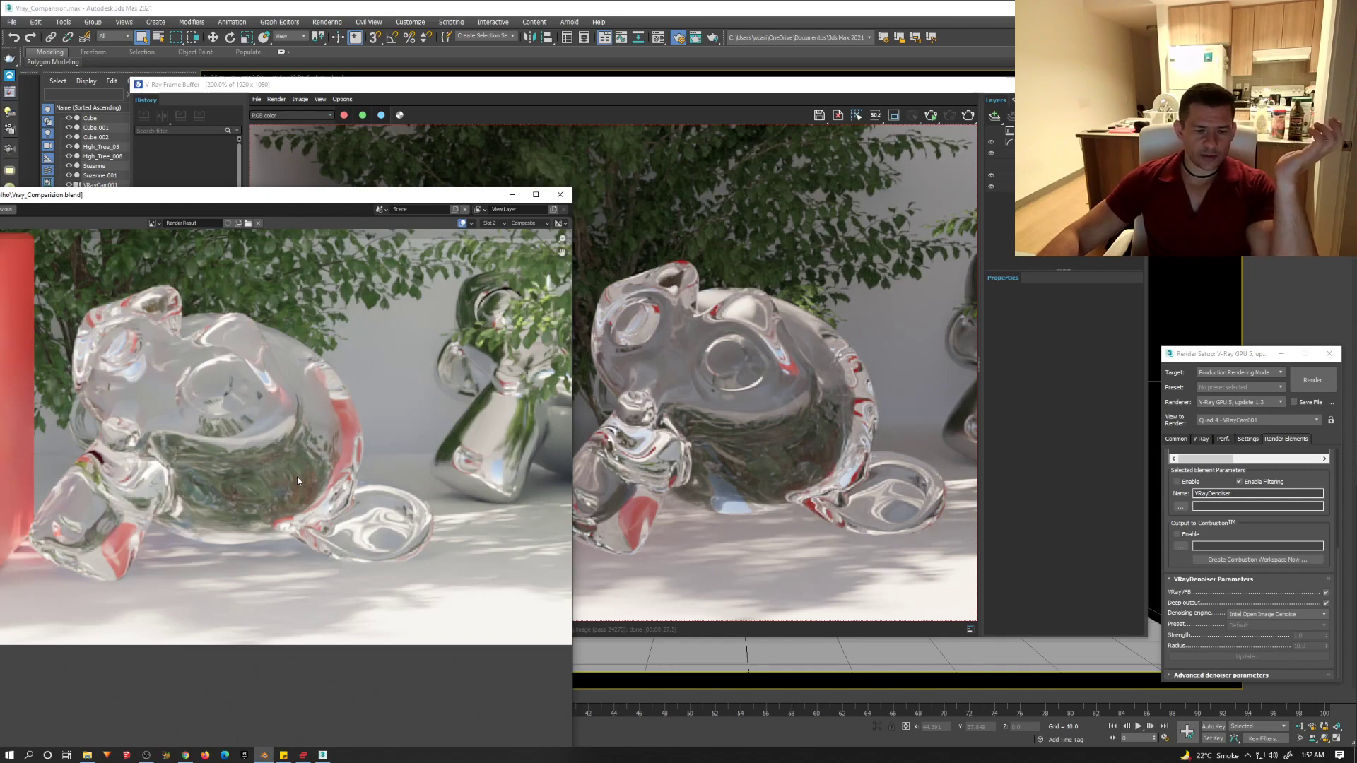
scroll(297, 473, "down", 1)
middle_click_drag(177, 468, 364, 503)
Step: Frame the red cube in V-Ray, pan Blender's render to the ceiling, and zoom V-Ray again
left_click(707, 391)
middle_click_drag(707, 390, 888, 388)
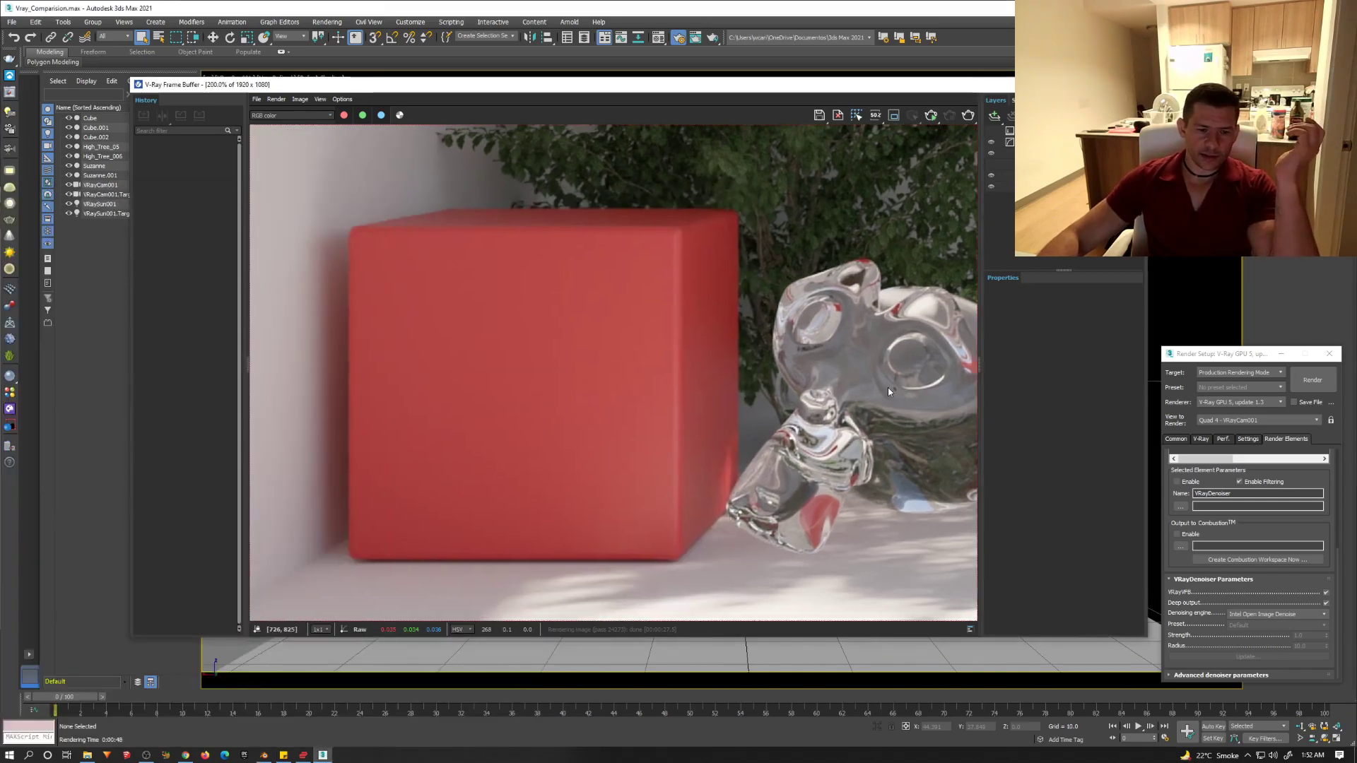
scroll(483, 411, "down", 1)
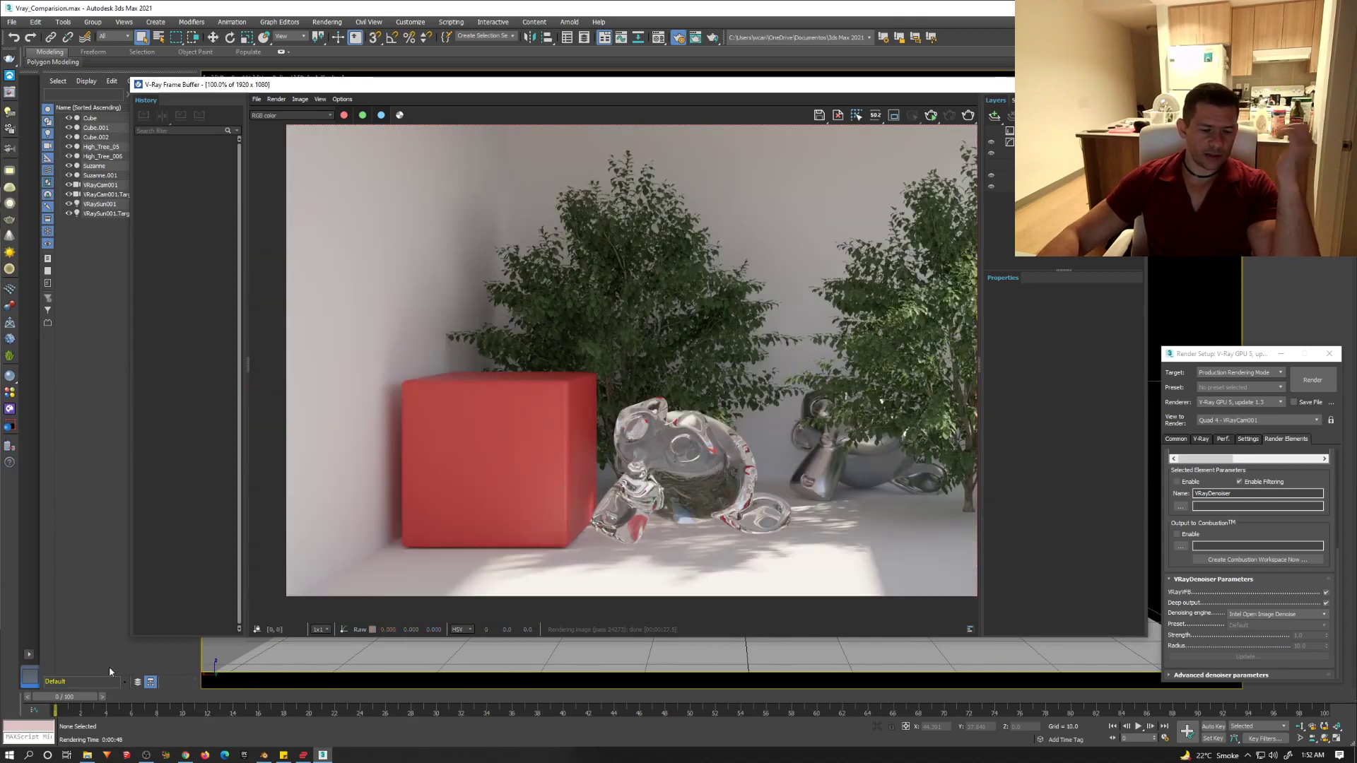
left_click(263, 755)
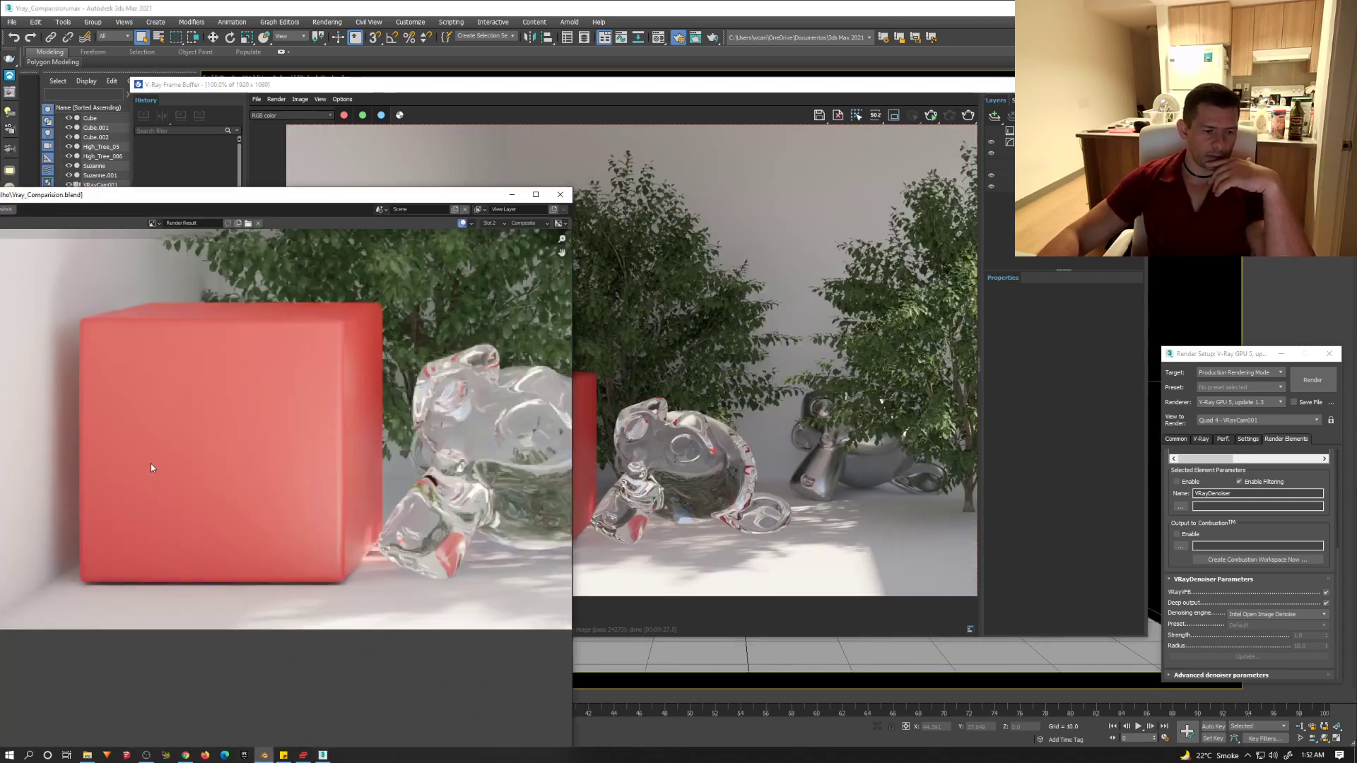
middle_click_drag(151, 467, 215, 626)
middle_click_drag(238, 487, 215, 756)
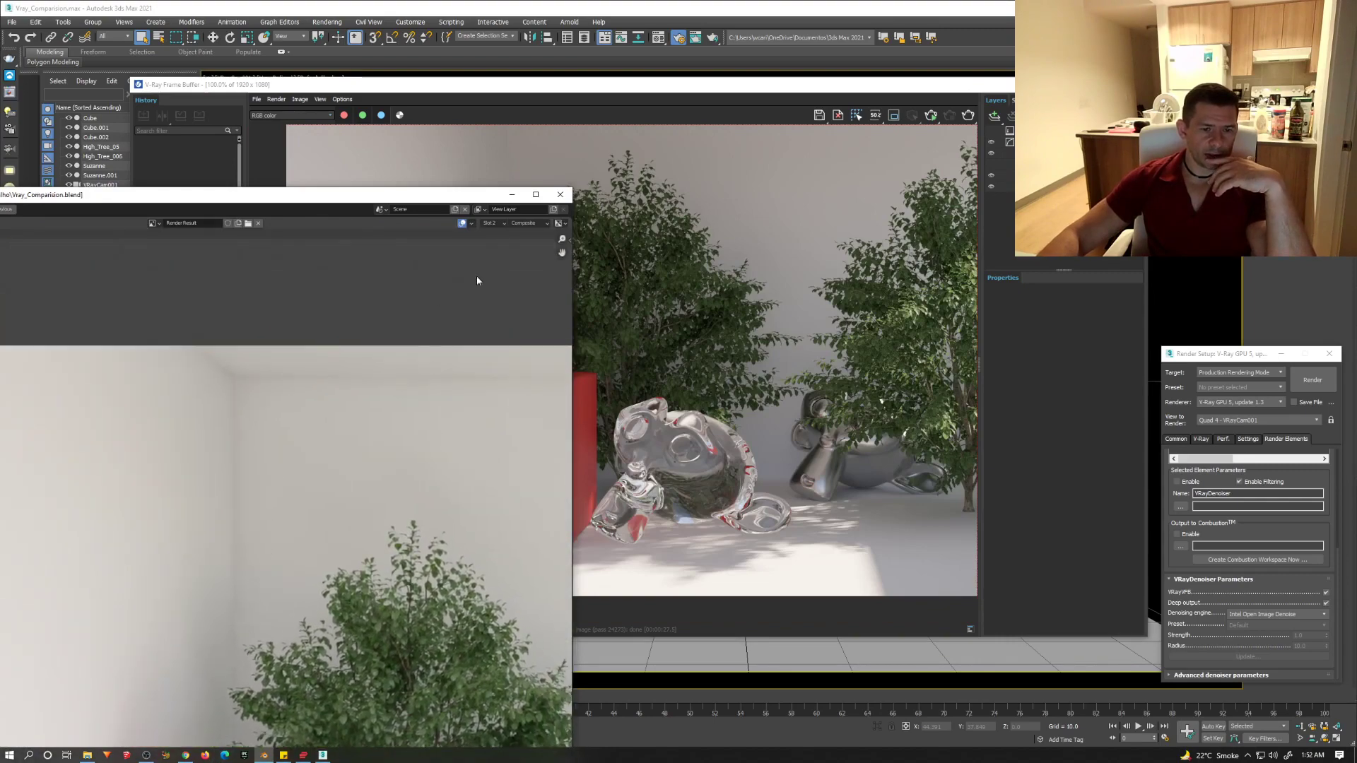
scroll(690, 265, "down", 2)
left_click(728, 307)
scroll(728, 307, "up", 4)
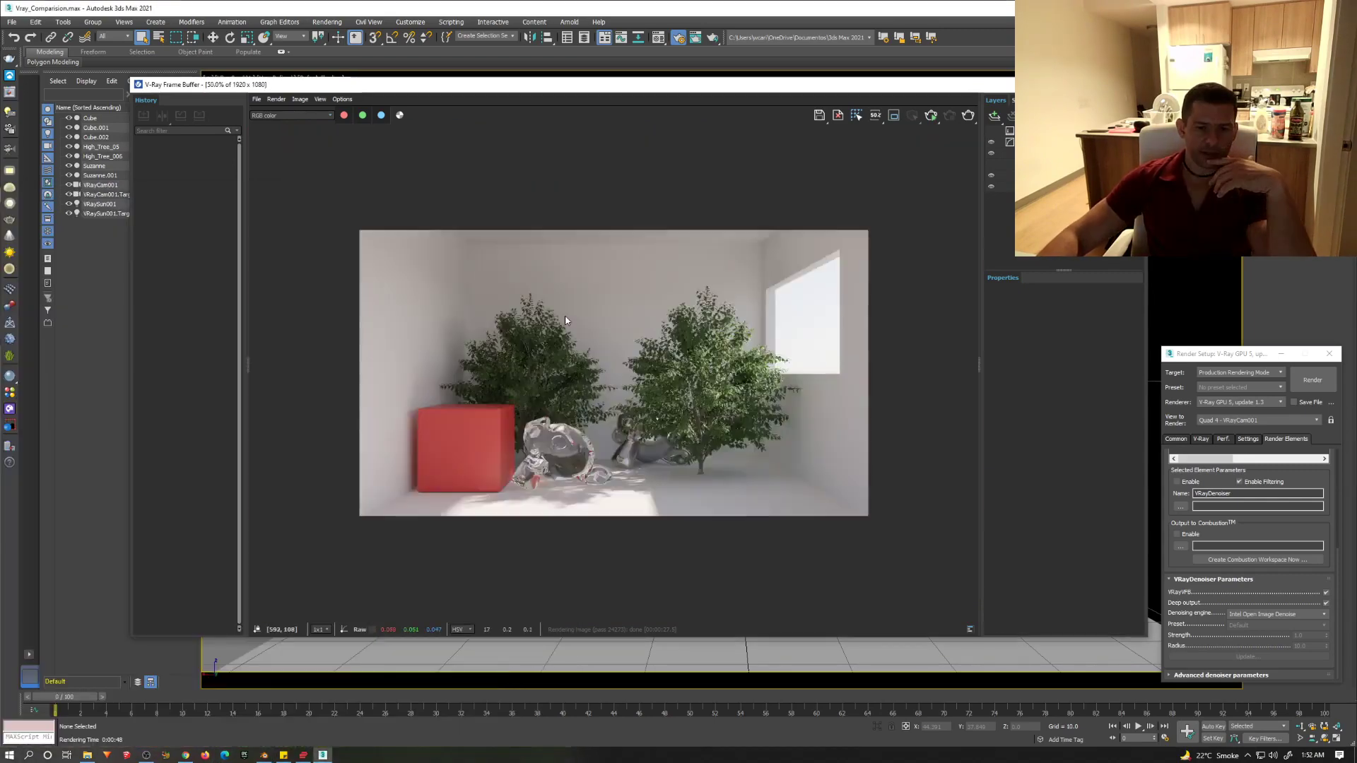
scroll(370, 164, "up", 2)
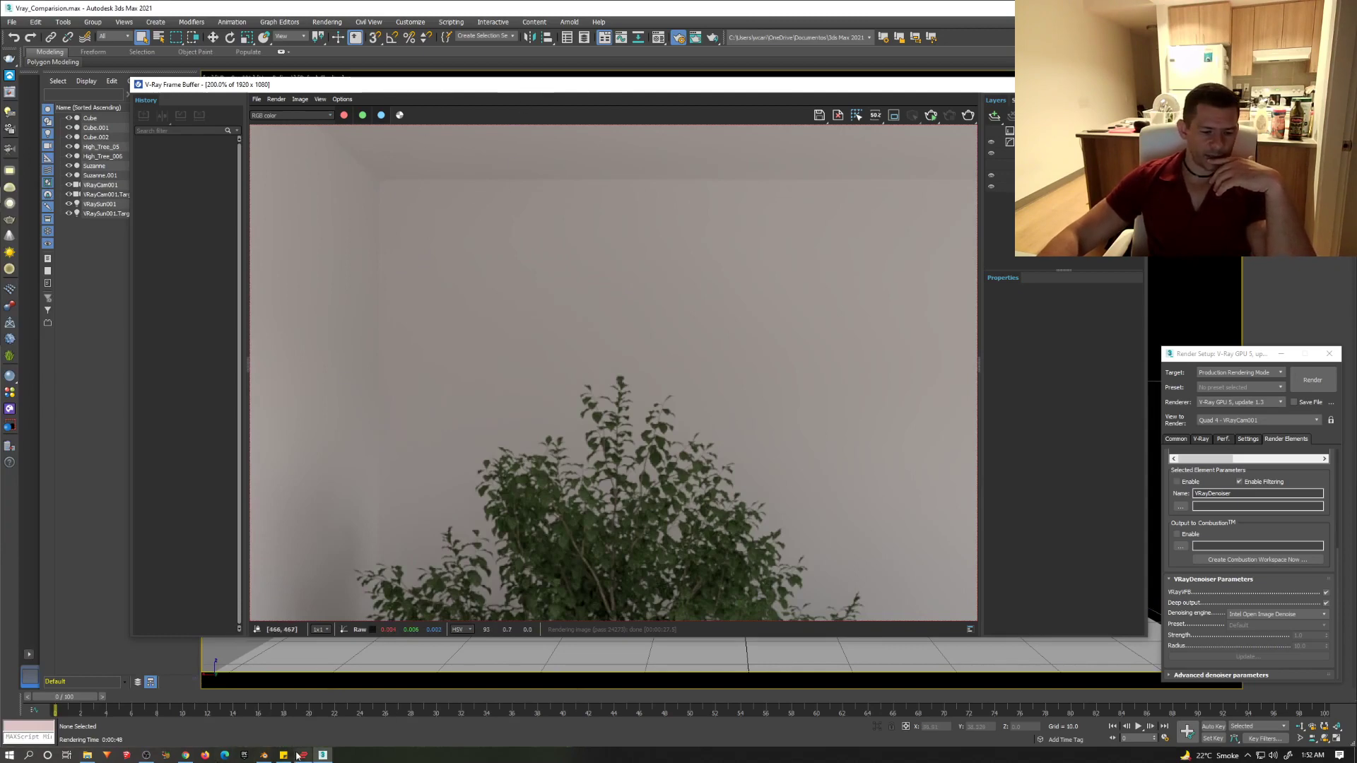
Step: Move the Blender render window lower on screen and zoom in and out on it
left_click(265, 755)
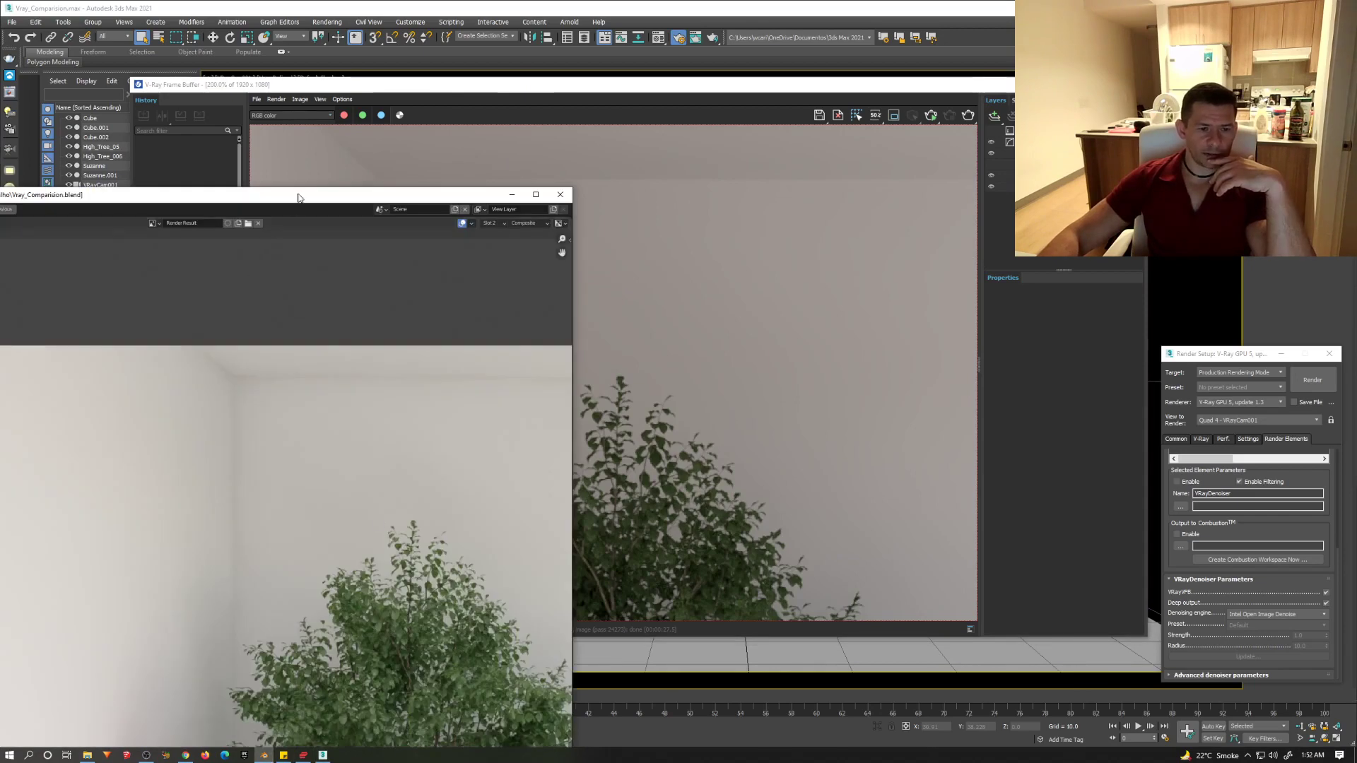
left_click_drag(283, 195, 337, 333)
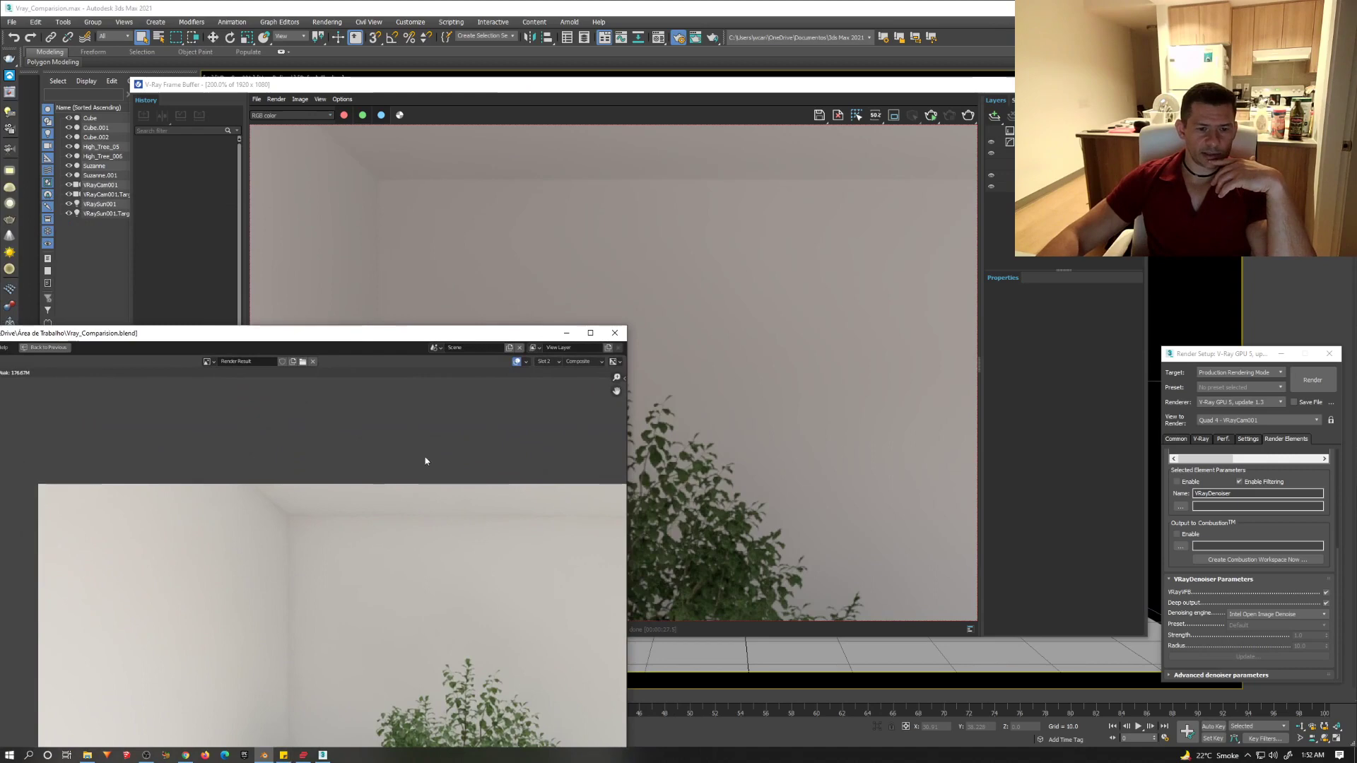
scroll(393, 549, "down", 3)
scroll(612, 575, "down", 3)
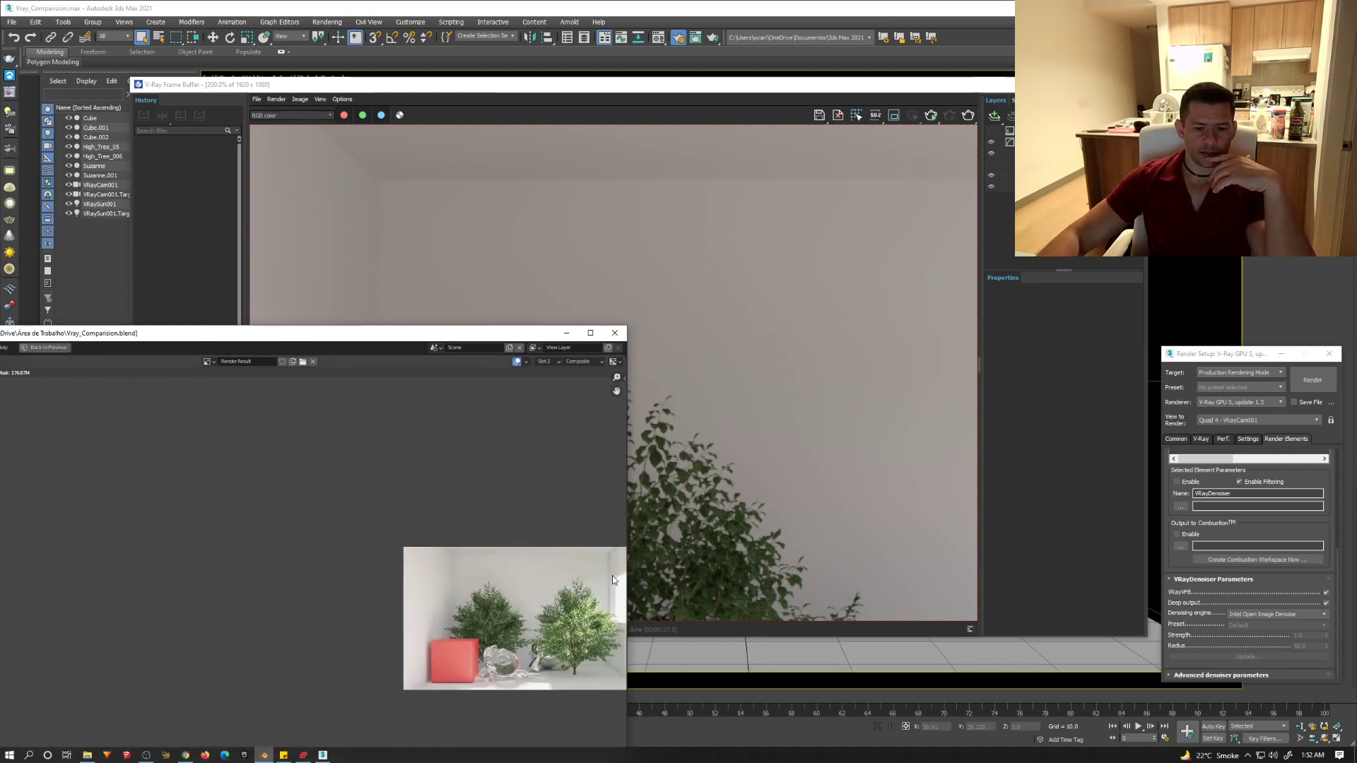
scroll(618, 555, "up", 5)
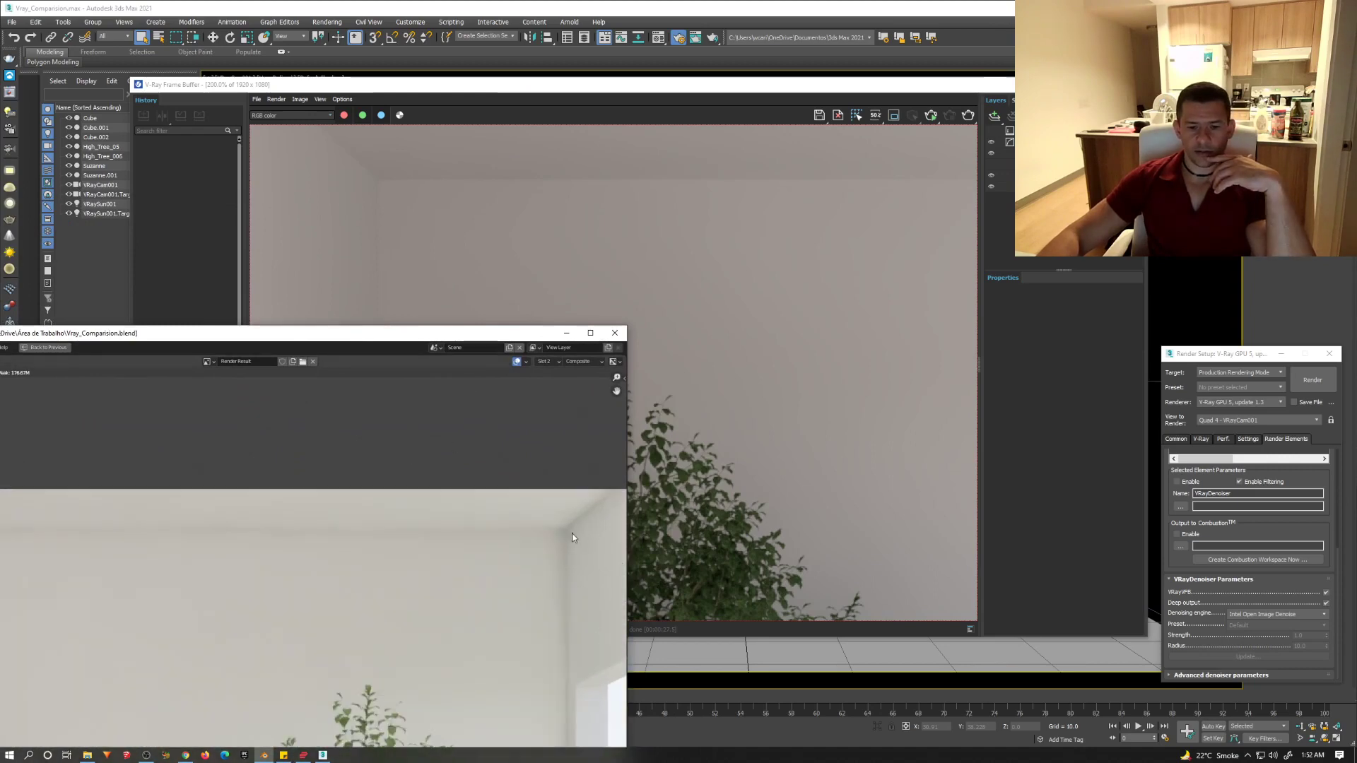
scroll(795, 314, "down", 4)
scroll(693, 318, "up", 3)
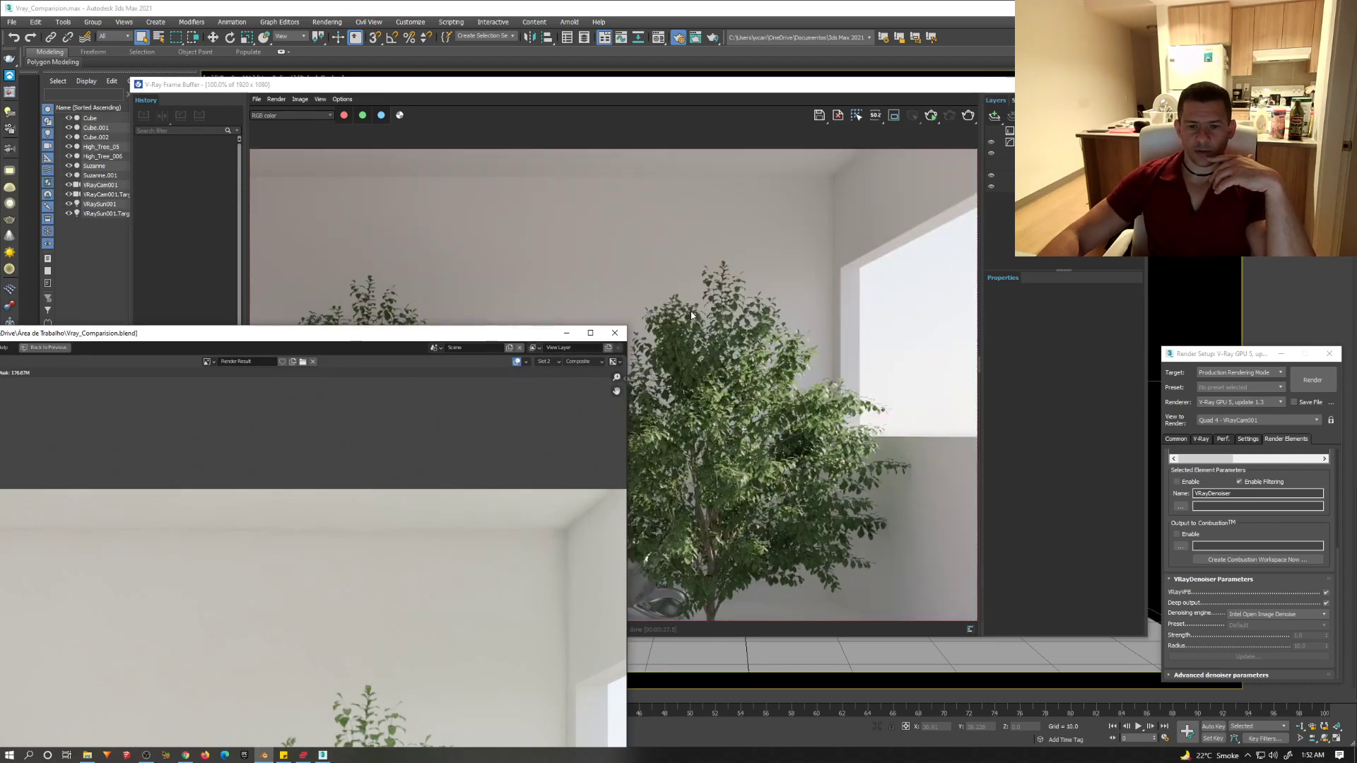
scroll(830, 164, "up", 1)
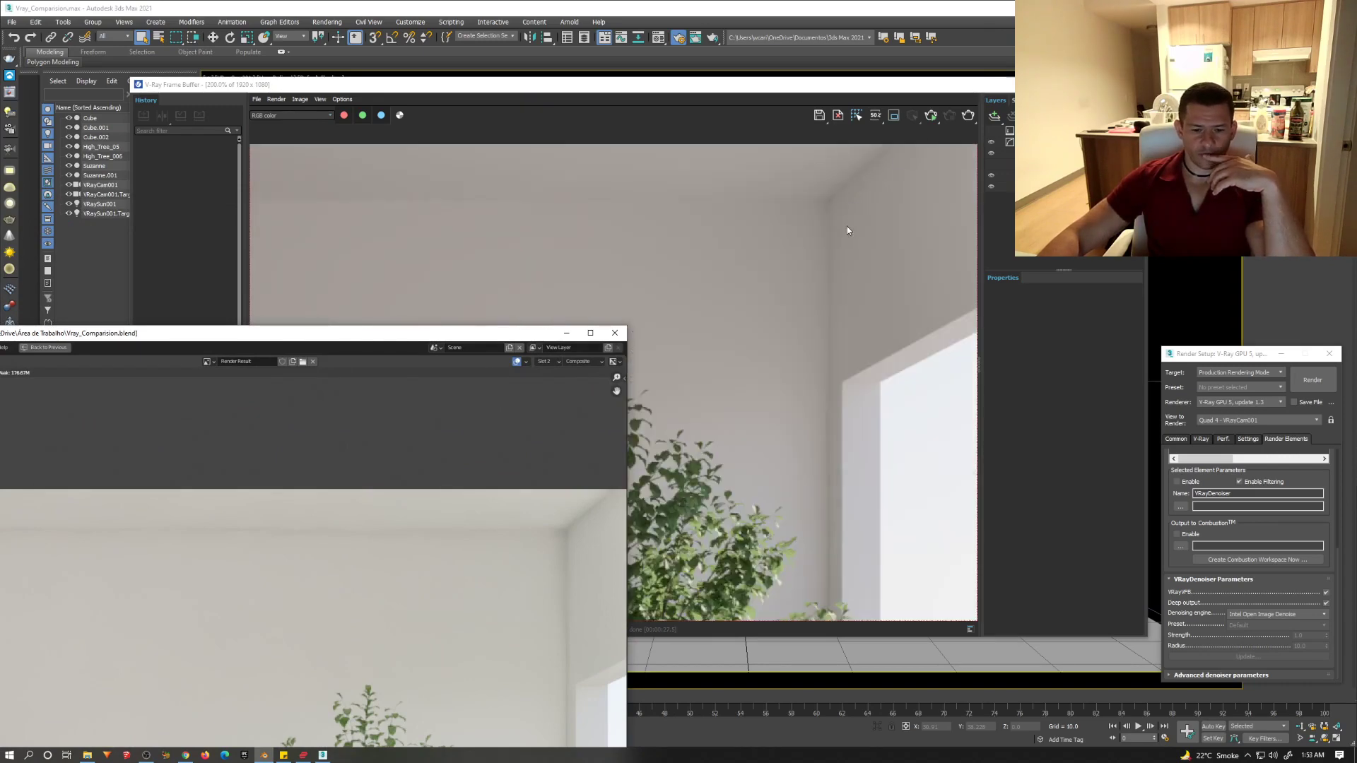
scroll(848, 220, "down", 1)
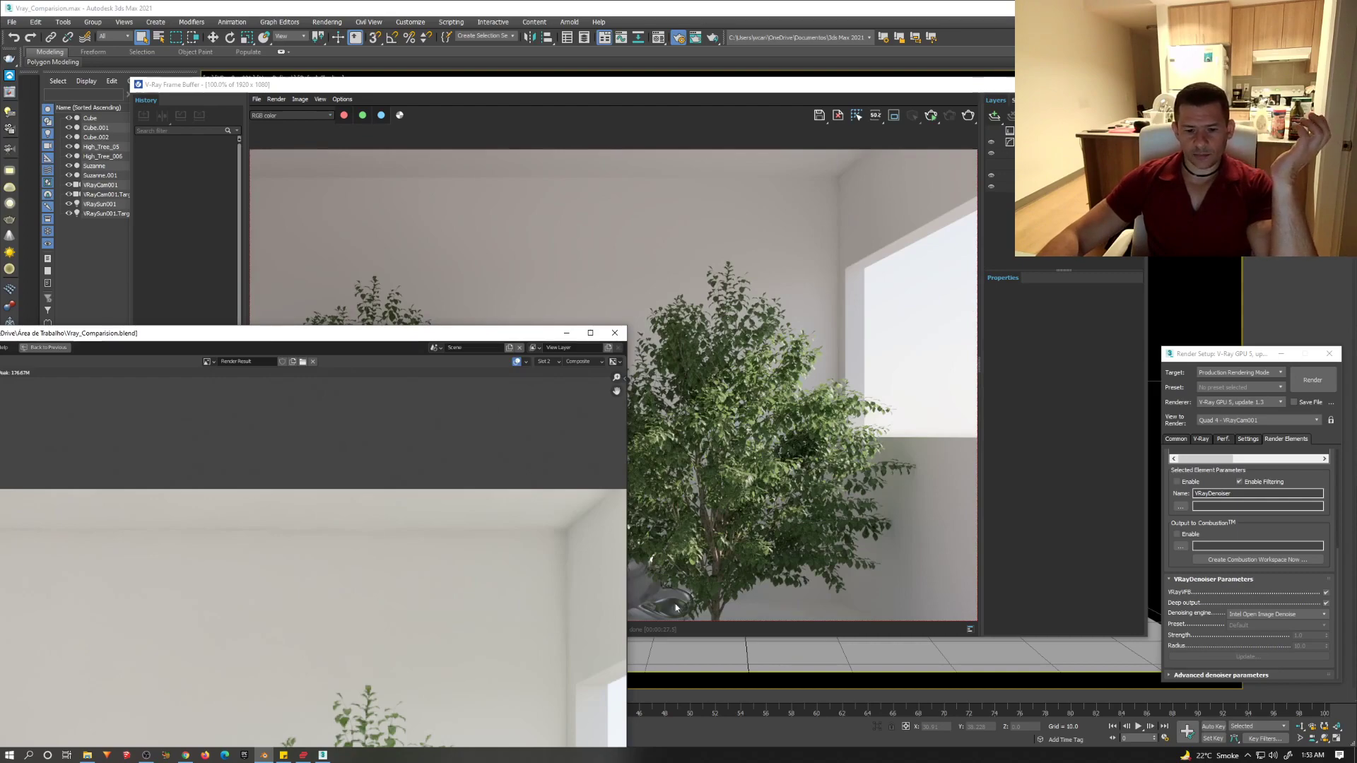
Step: Keep zooming the Blender render, then pan it down to centre the image
scroll(570, 714, "up", 5)
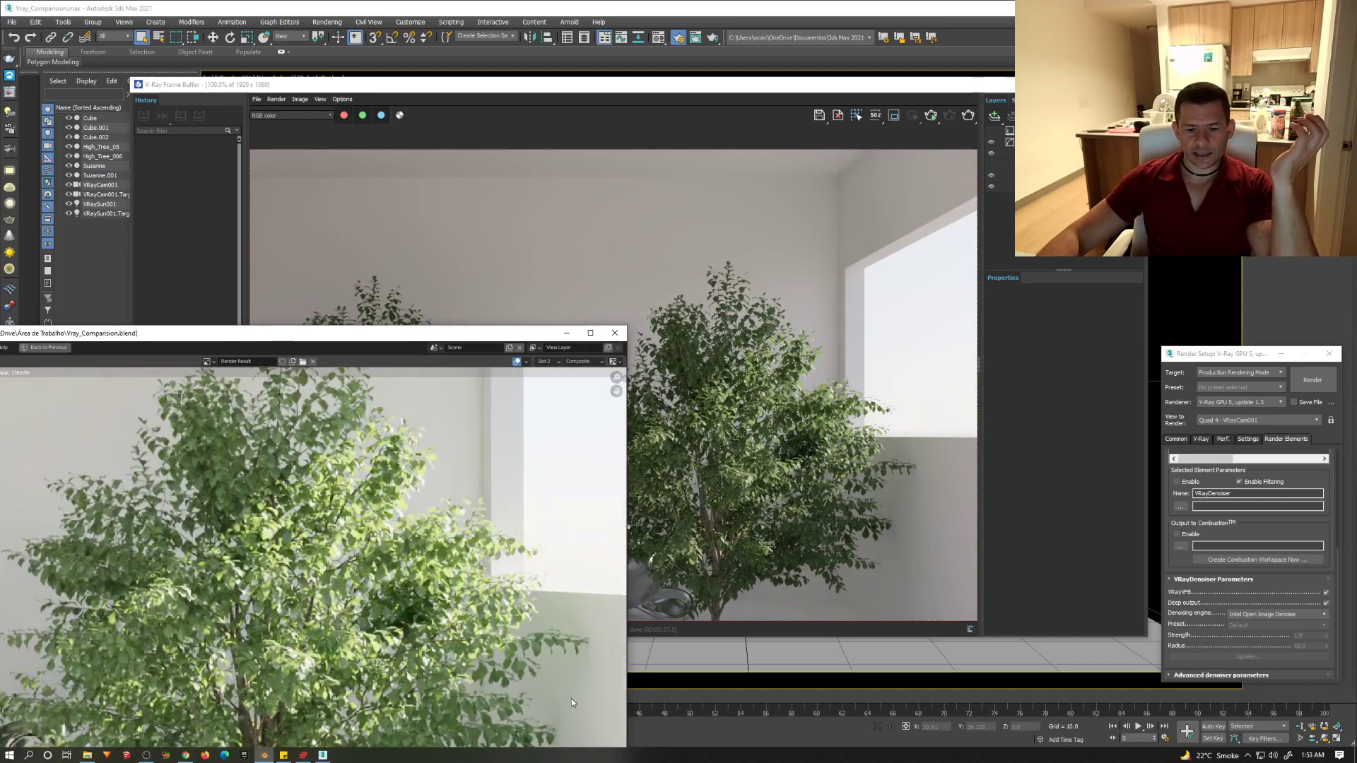
scroll(571, 699, "down", 8)
scroll(537, 684, "up", 8)
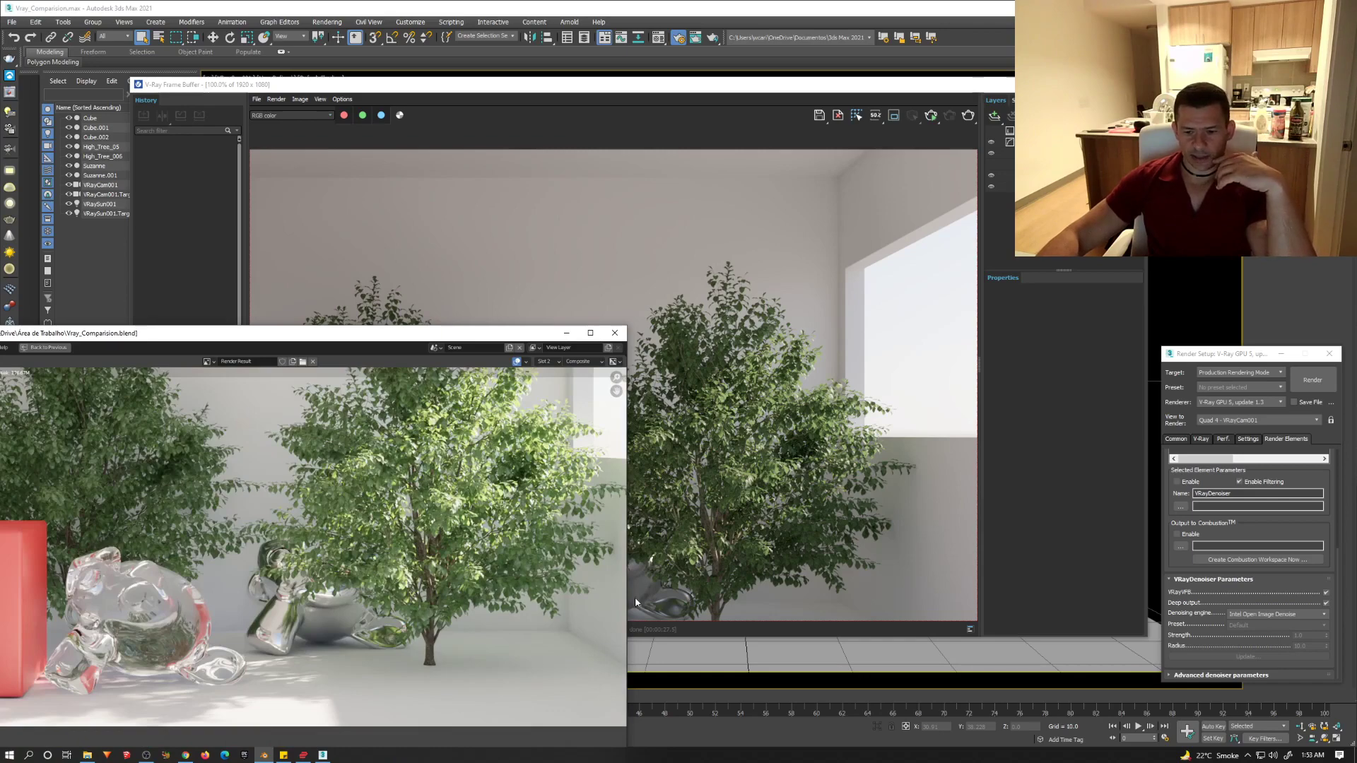
scroll(706, 566, "down", 1)
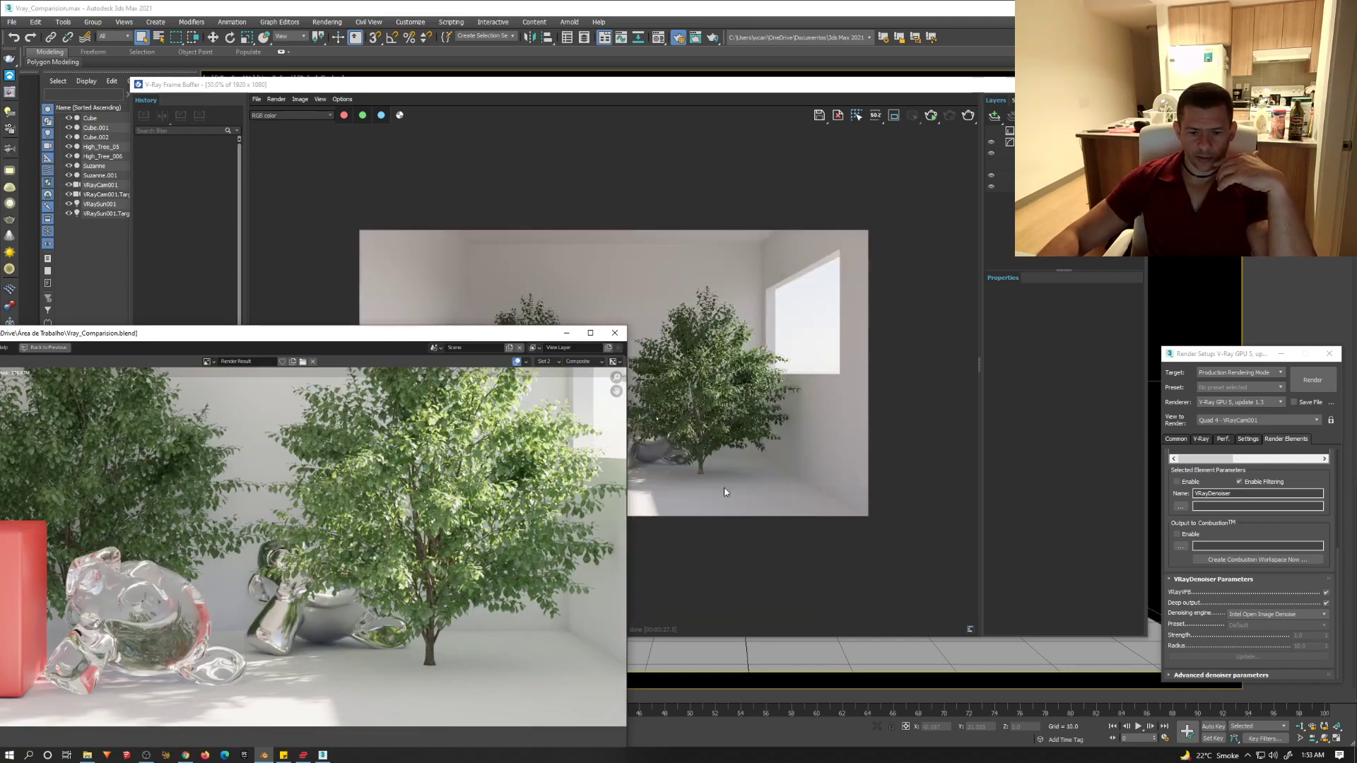
scroll(752, 457, "up", 2)
scroll(752, 457, "down", 1)
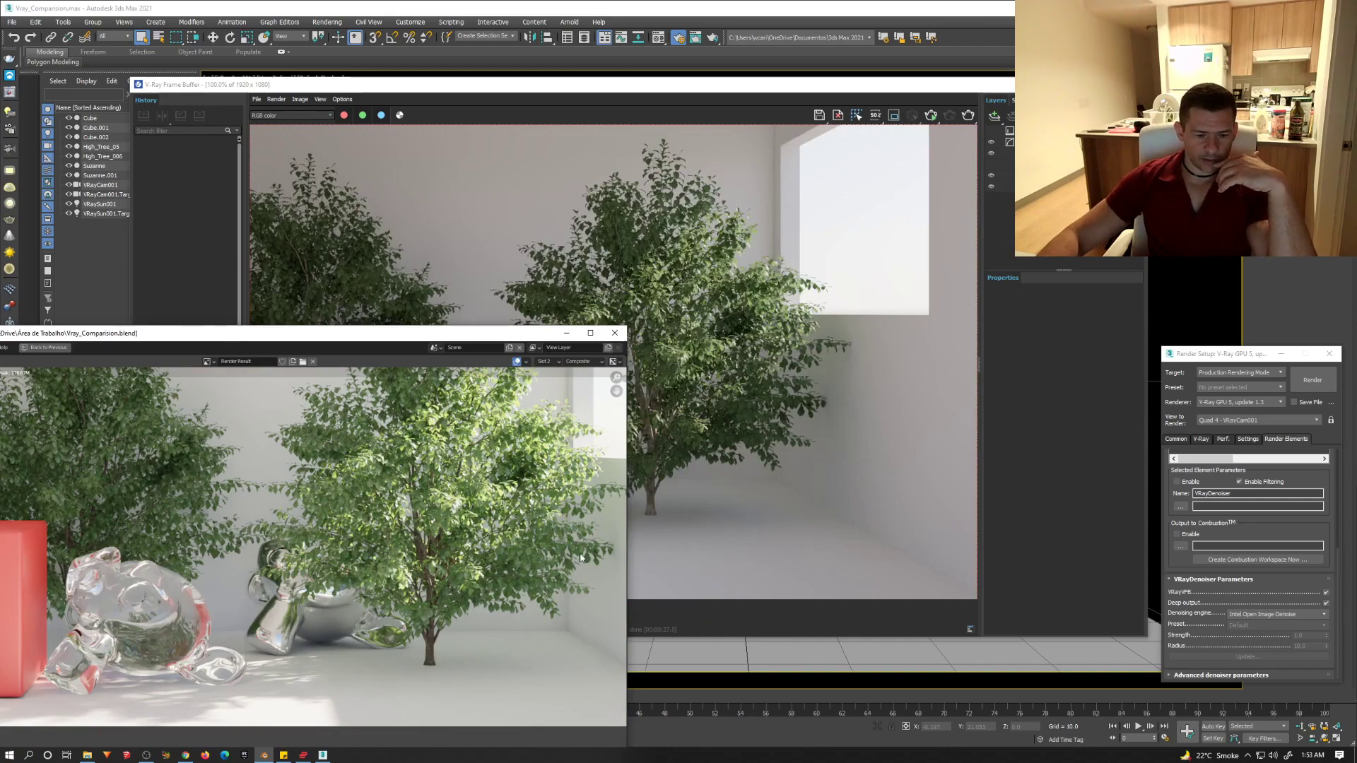
scroll(450, 573, "down", 2)
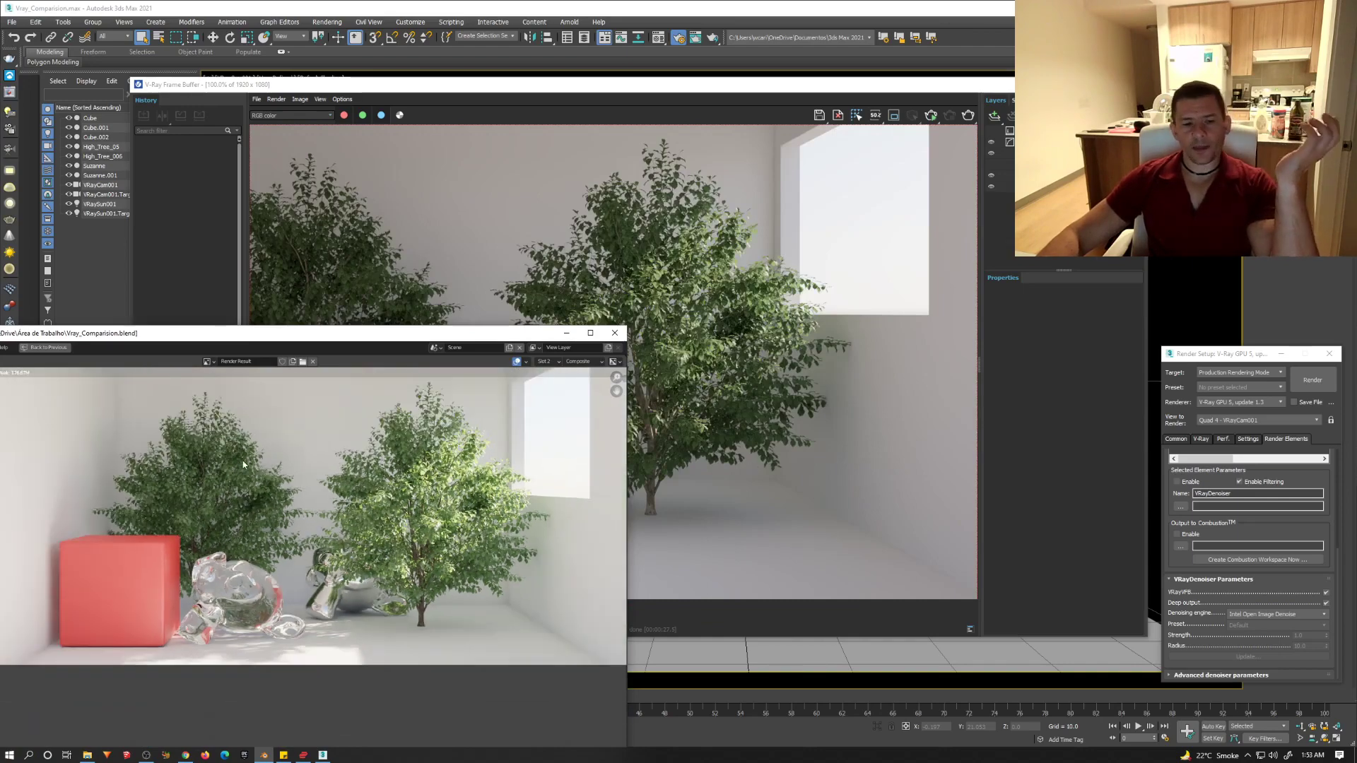
scroll(325, 453, "down", 1)
middle_click_drag(324, 456, 345, 578)
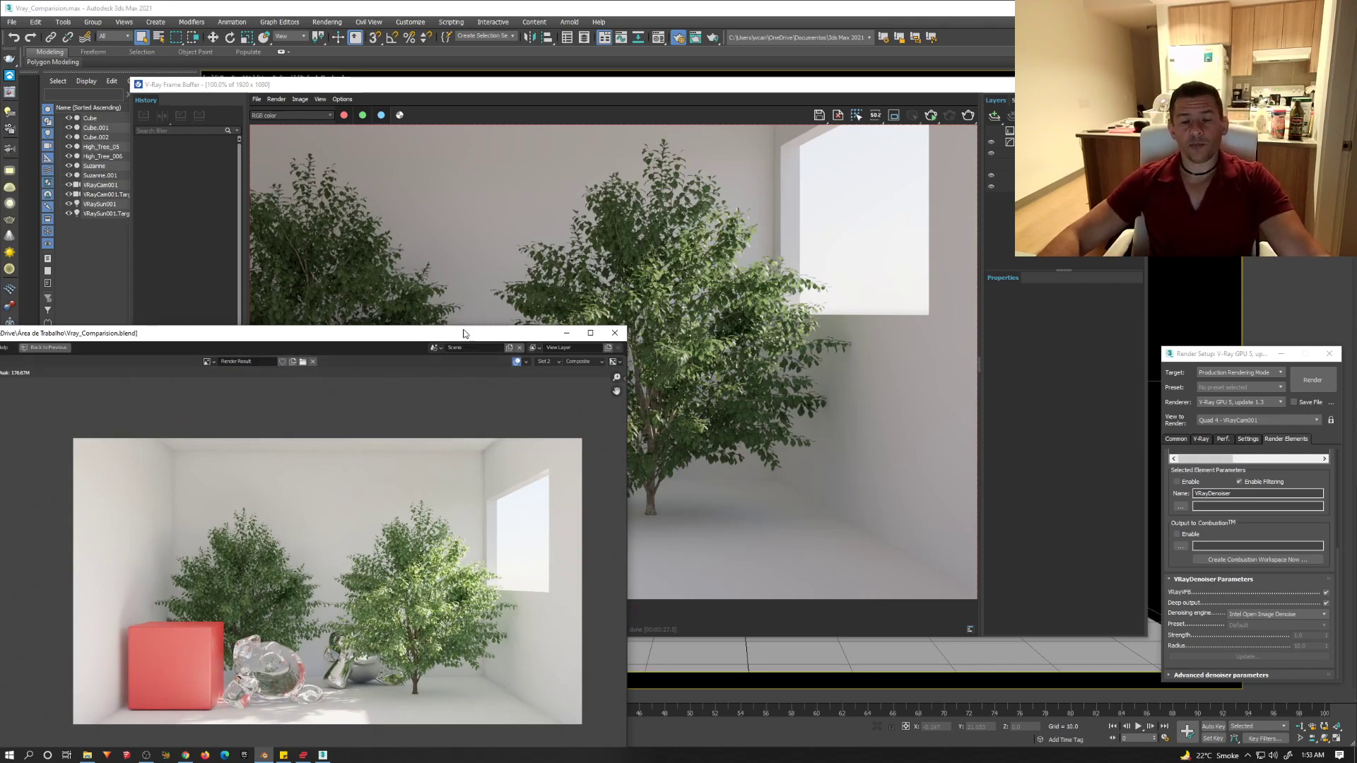
Step: Drag the Blender render window toward screen centre over the V-Ray buffer and zoom in
left_click_drag(464, 334, 786, 281)
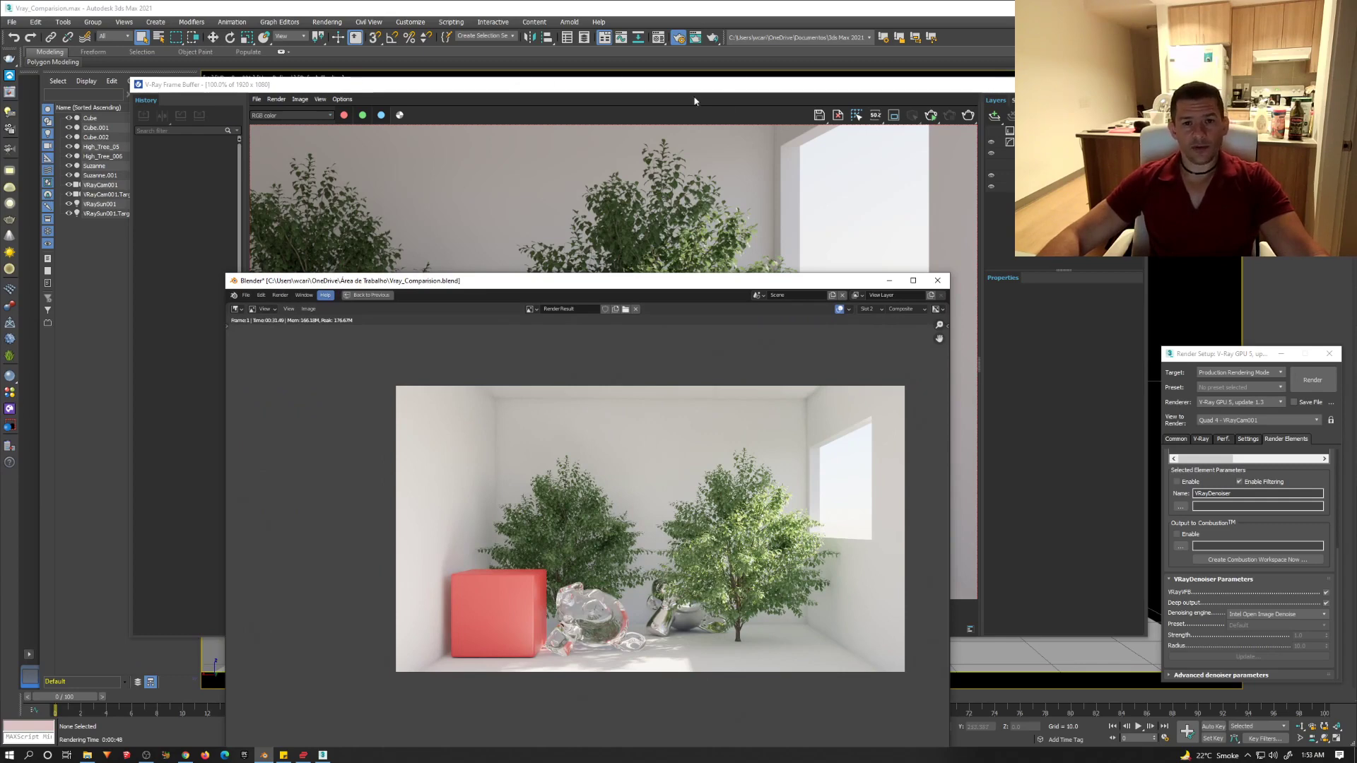
left_click_drag(668, 280, 573, 178)
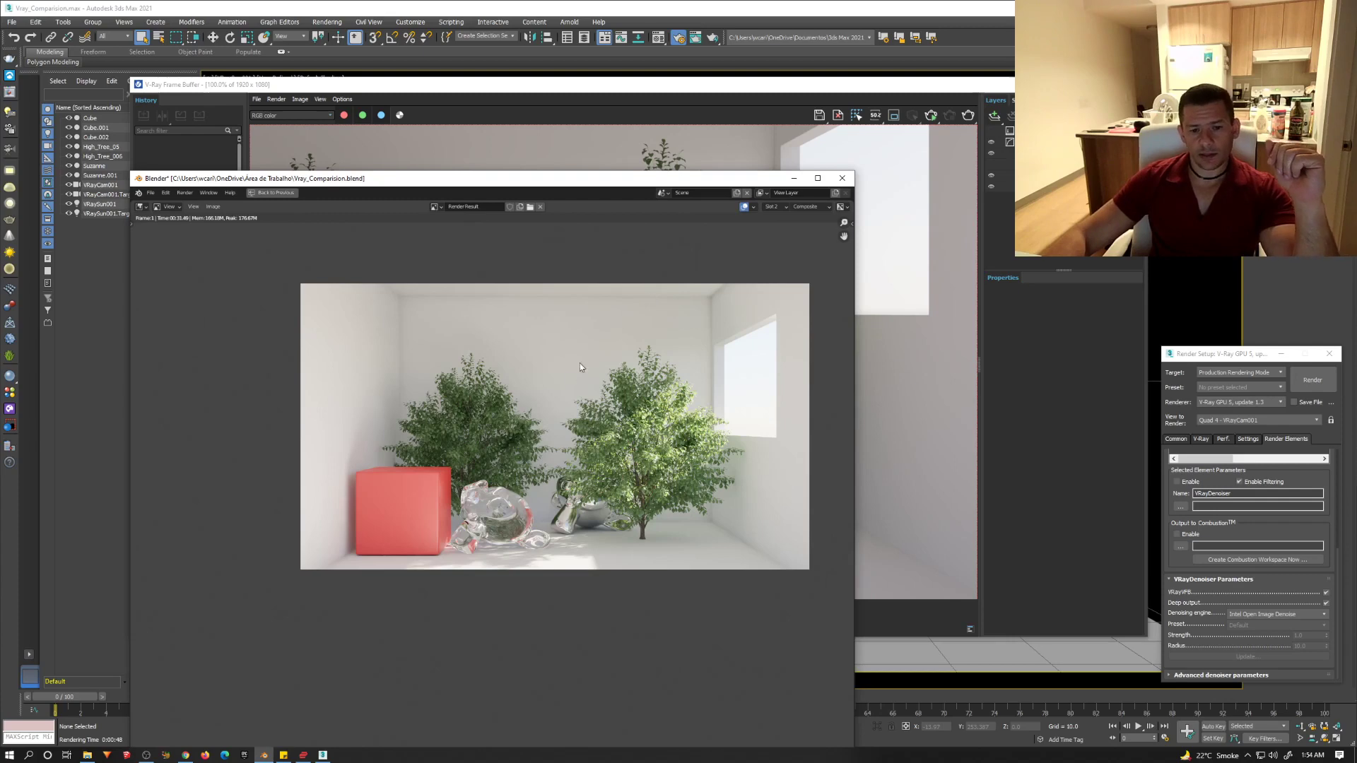
scroll(580, 374, "up", 1)
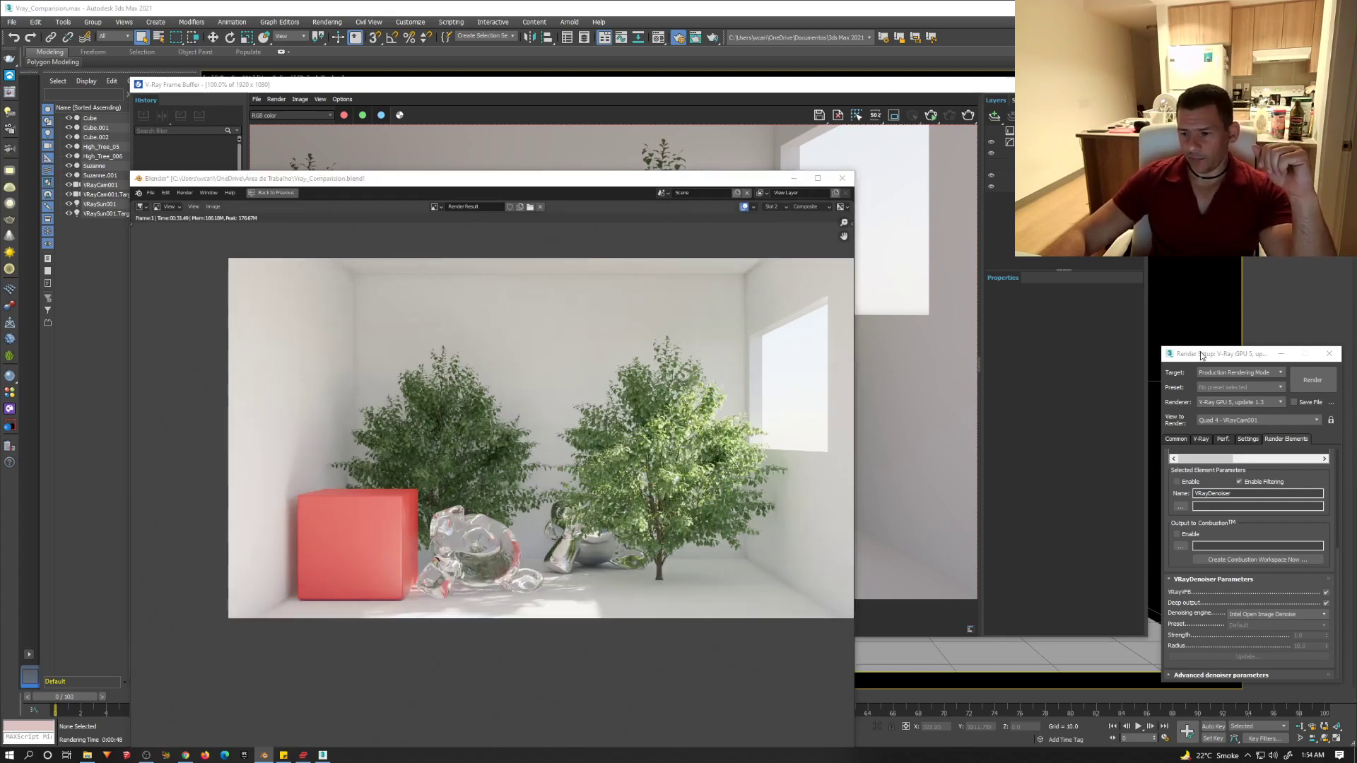
Step: Put the V-Ray frame buffer back in front of Blender, zoom into the render, and show the GPU render devices list
left_click(790, 178)
left_click(1201, 439)
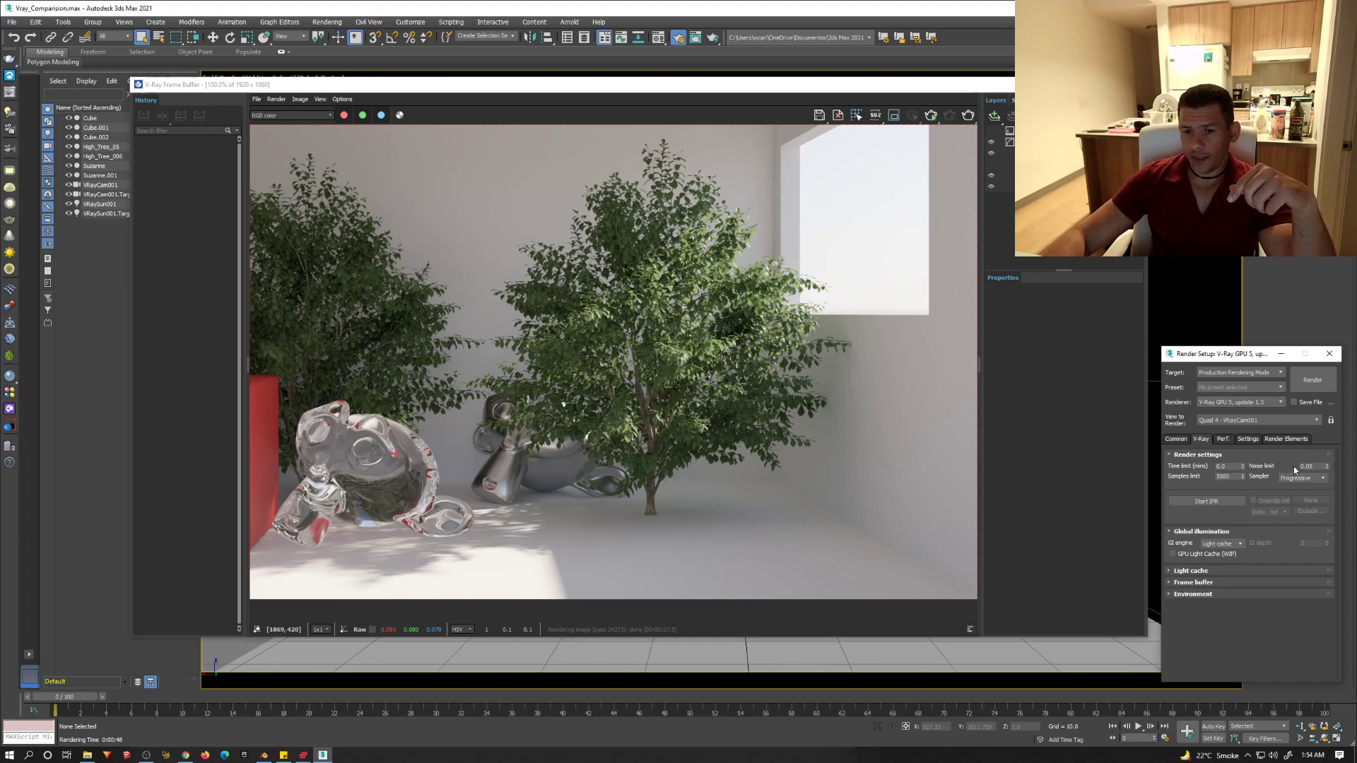
scroll(581, 382, "up", 8)
scroll(584, 375, "down", 4)
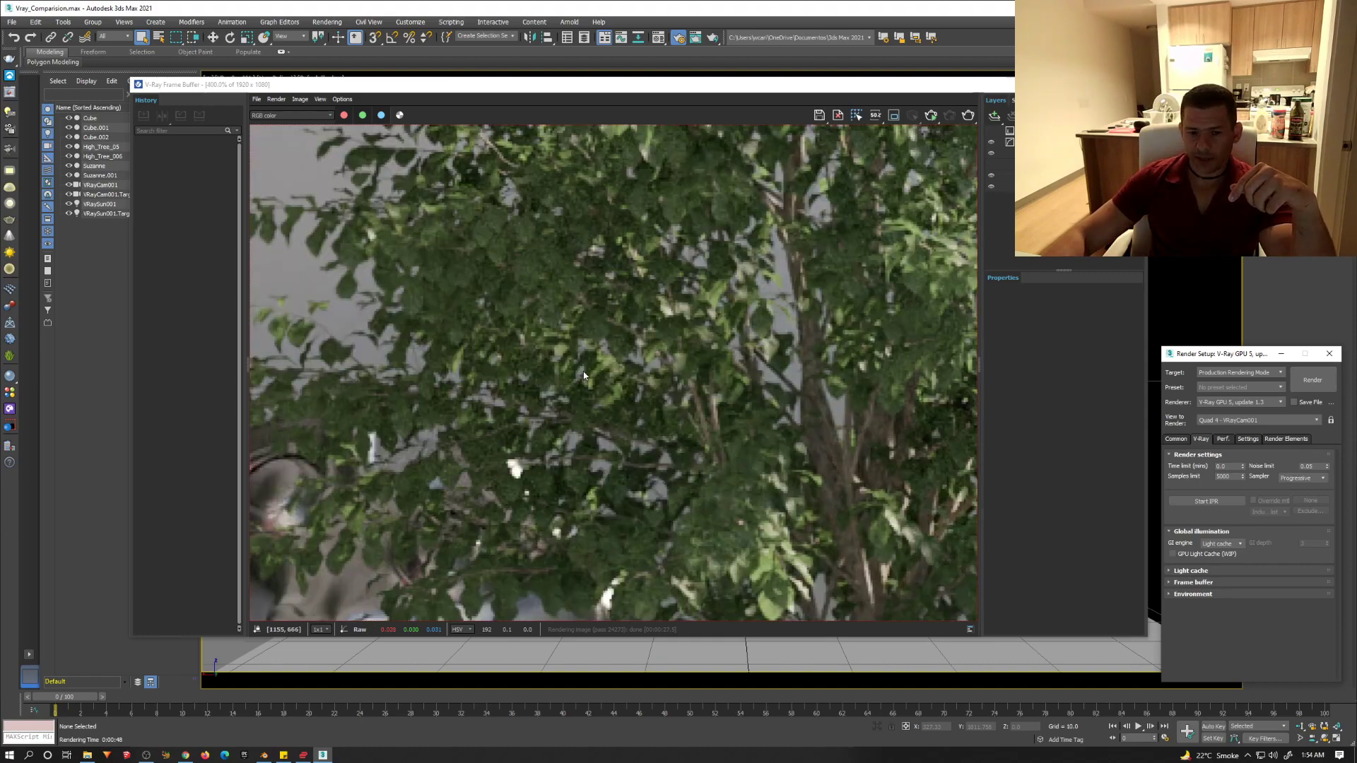
scroll(549, 363, "down", 4)
scroll(495, 382, "up", 5)
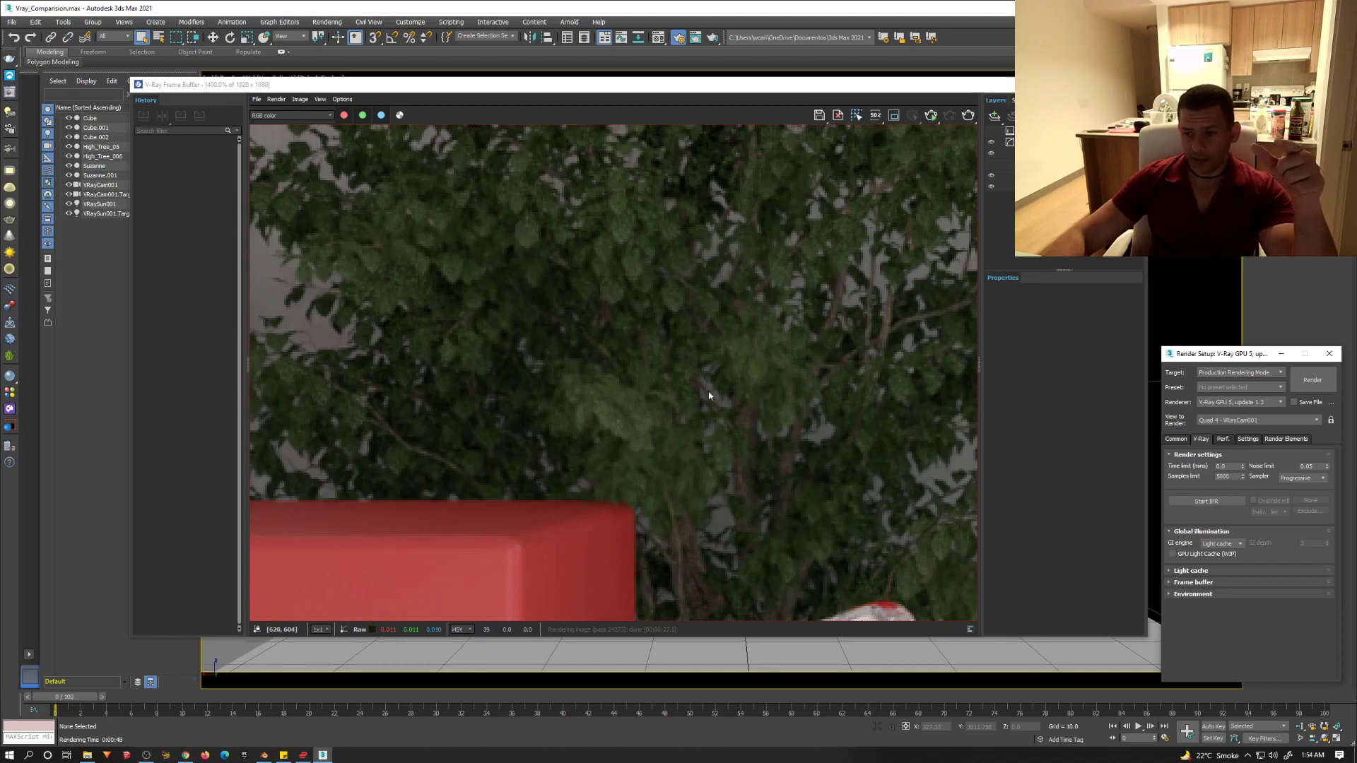
scroll(710, 413, "down", 4)
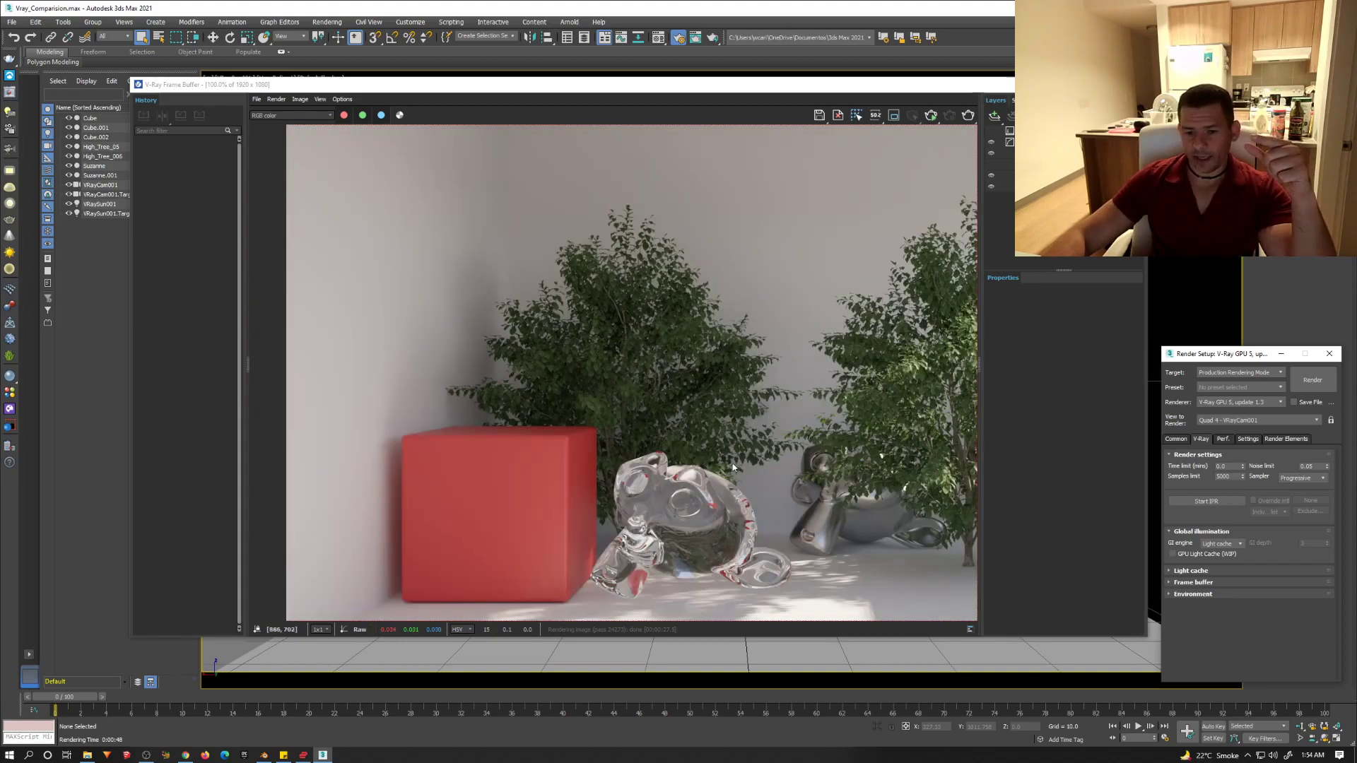
scroll(733, 467, "up", 4)
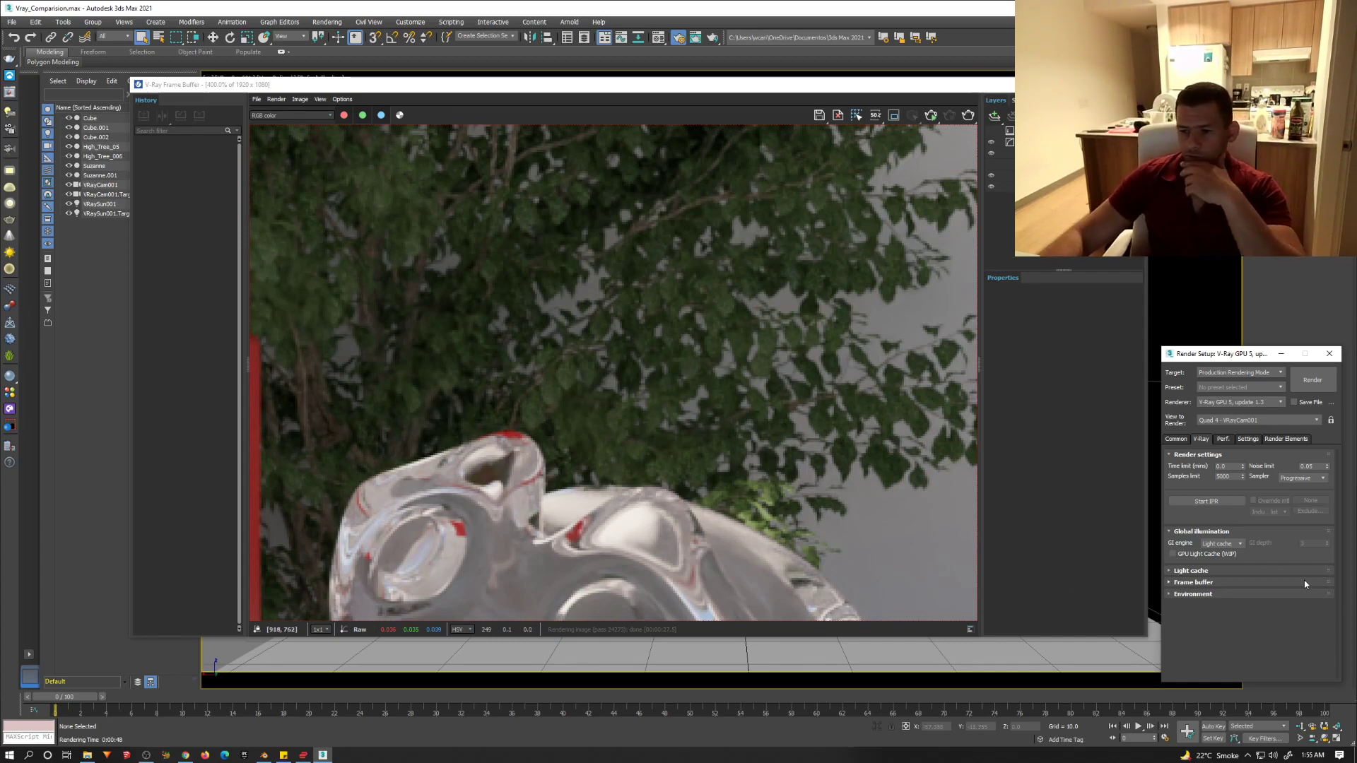
left_click(1223, 439)
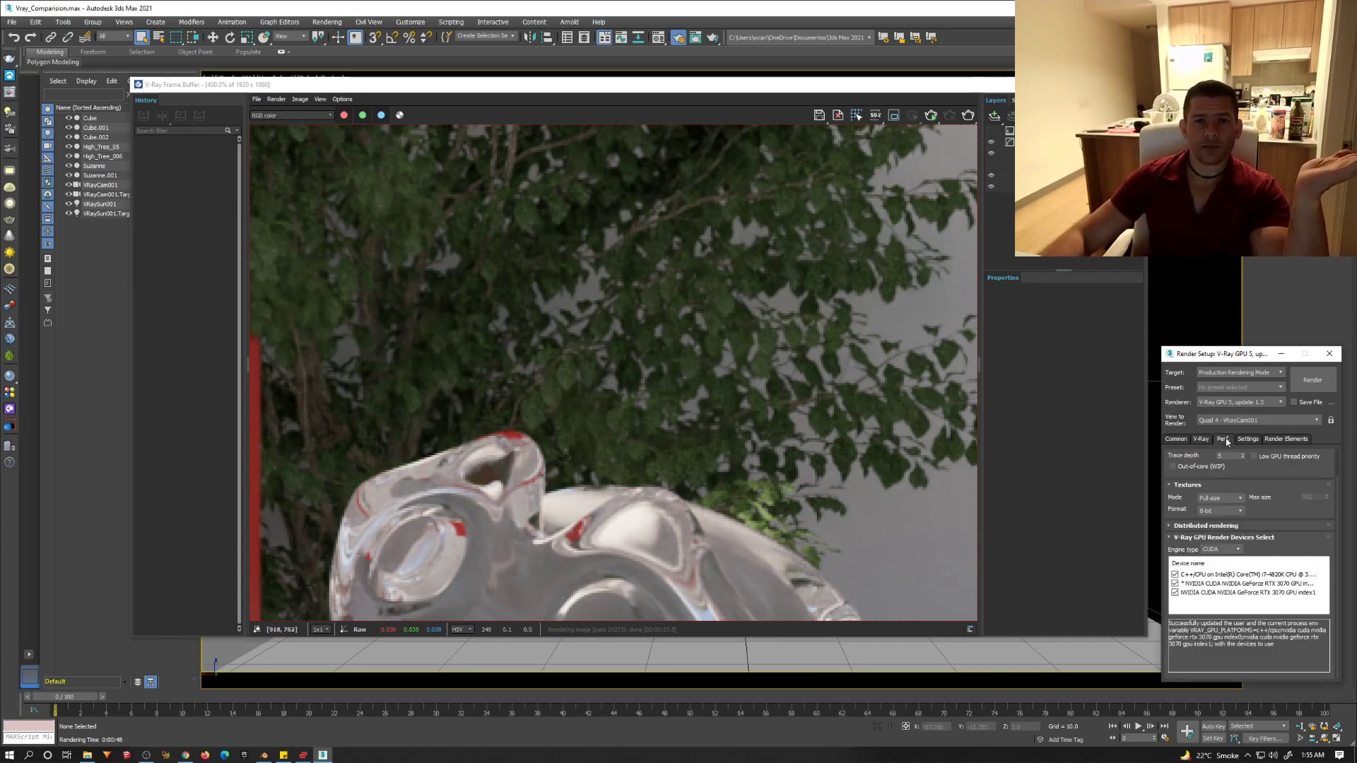